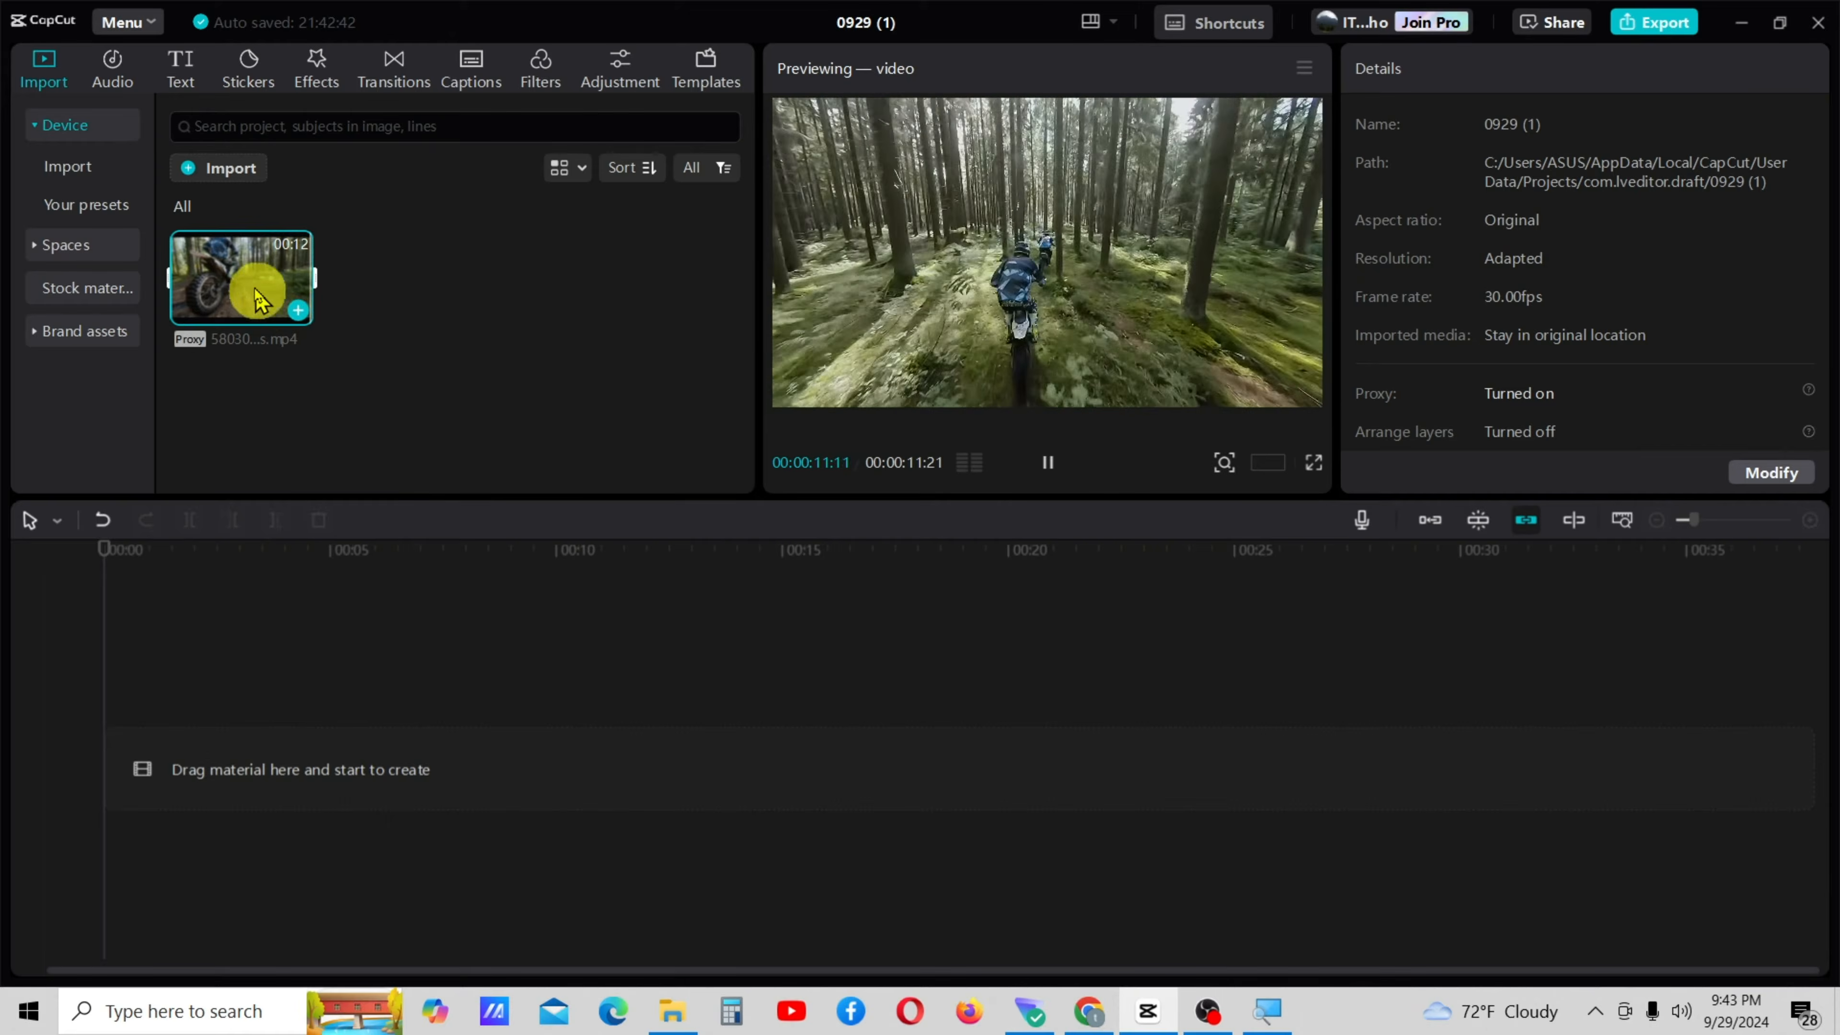
# Place the imported motorbike clip at the start of the timeline and enable Motion blur on it
pyautogui.moveTo(247, 283); pyautogui.dragTo(222, 739)
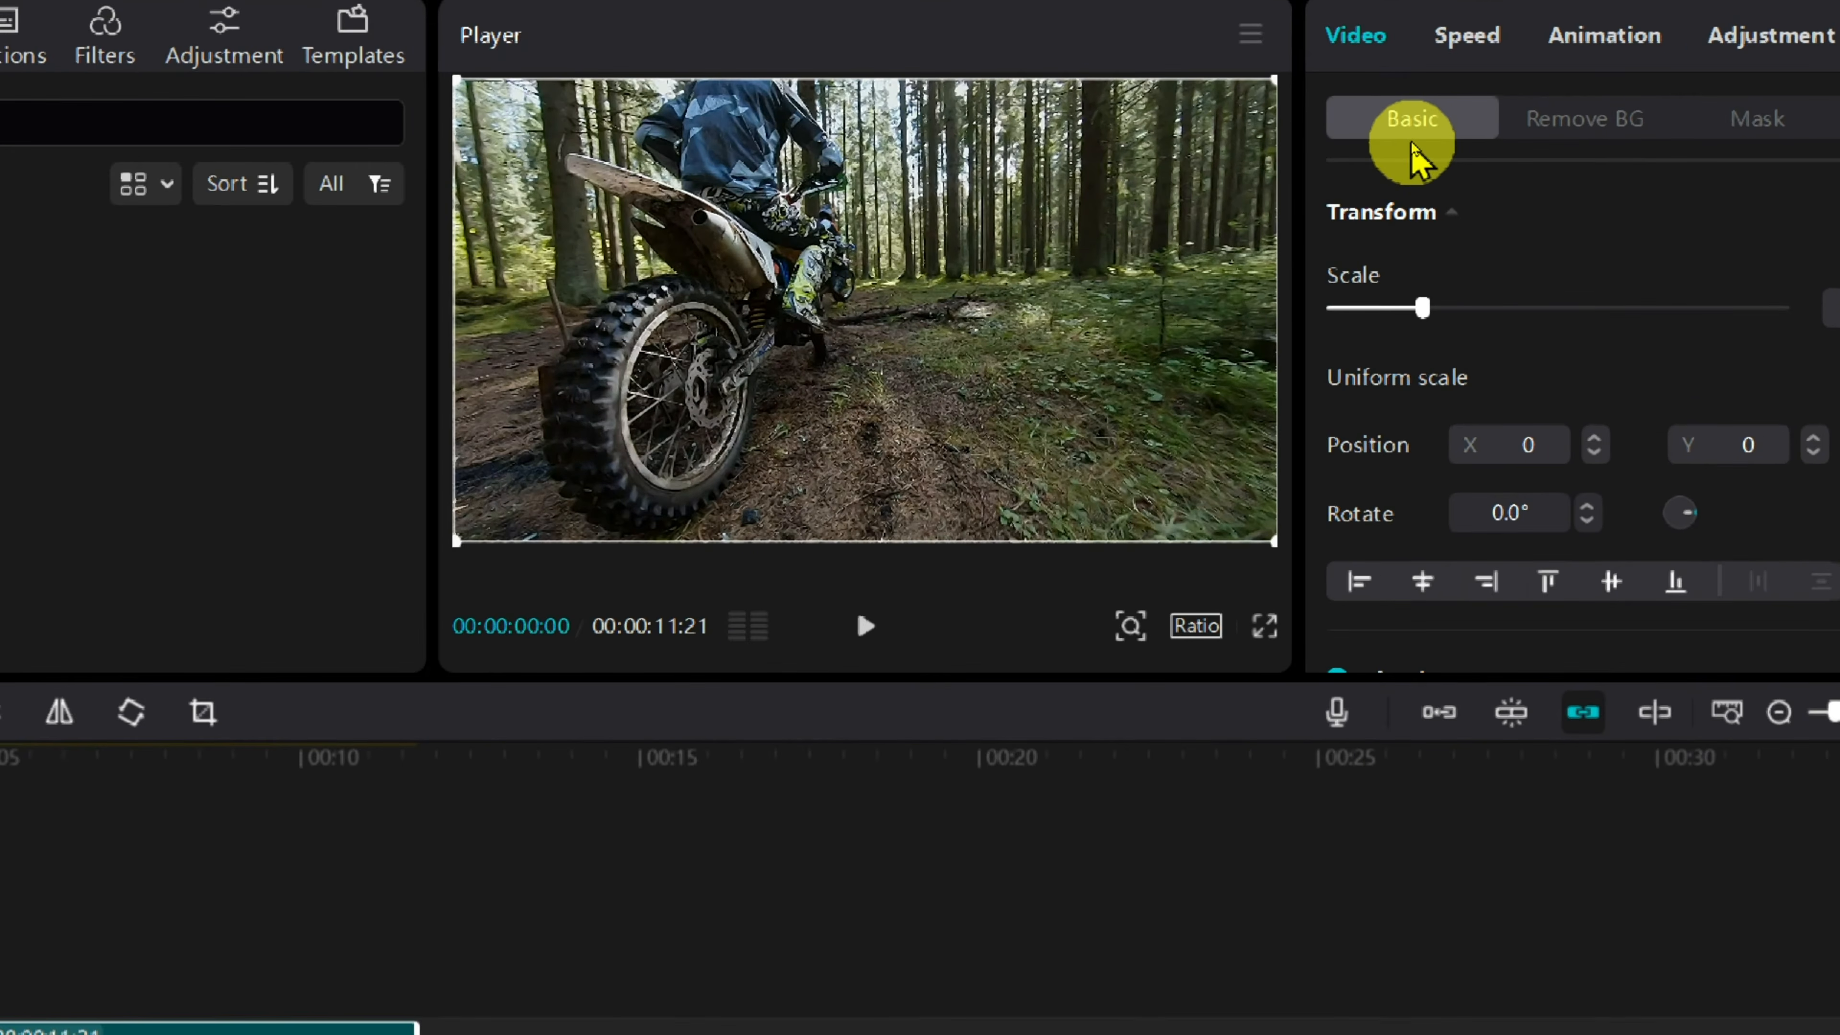
pyautogui.scroll(-5, 1245, 330)
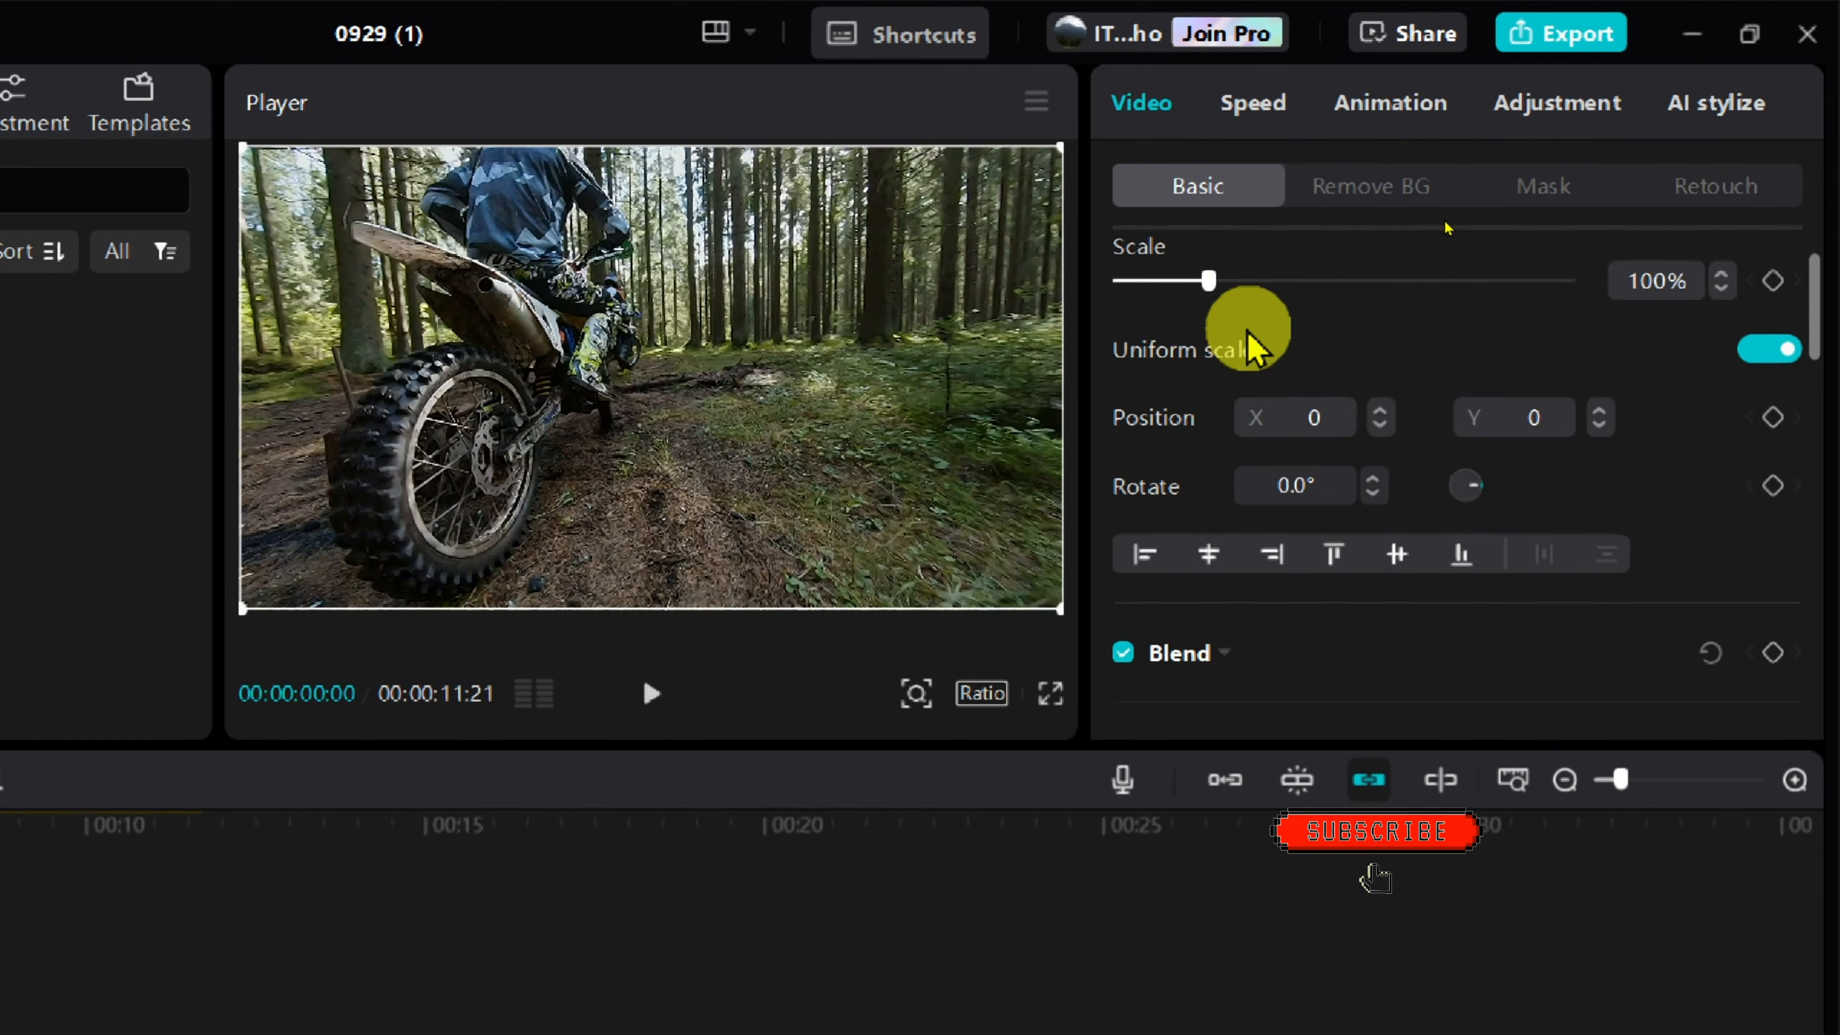
pyautogui.scroll(-10, 1249, 348)
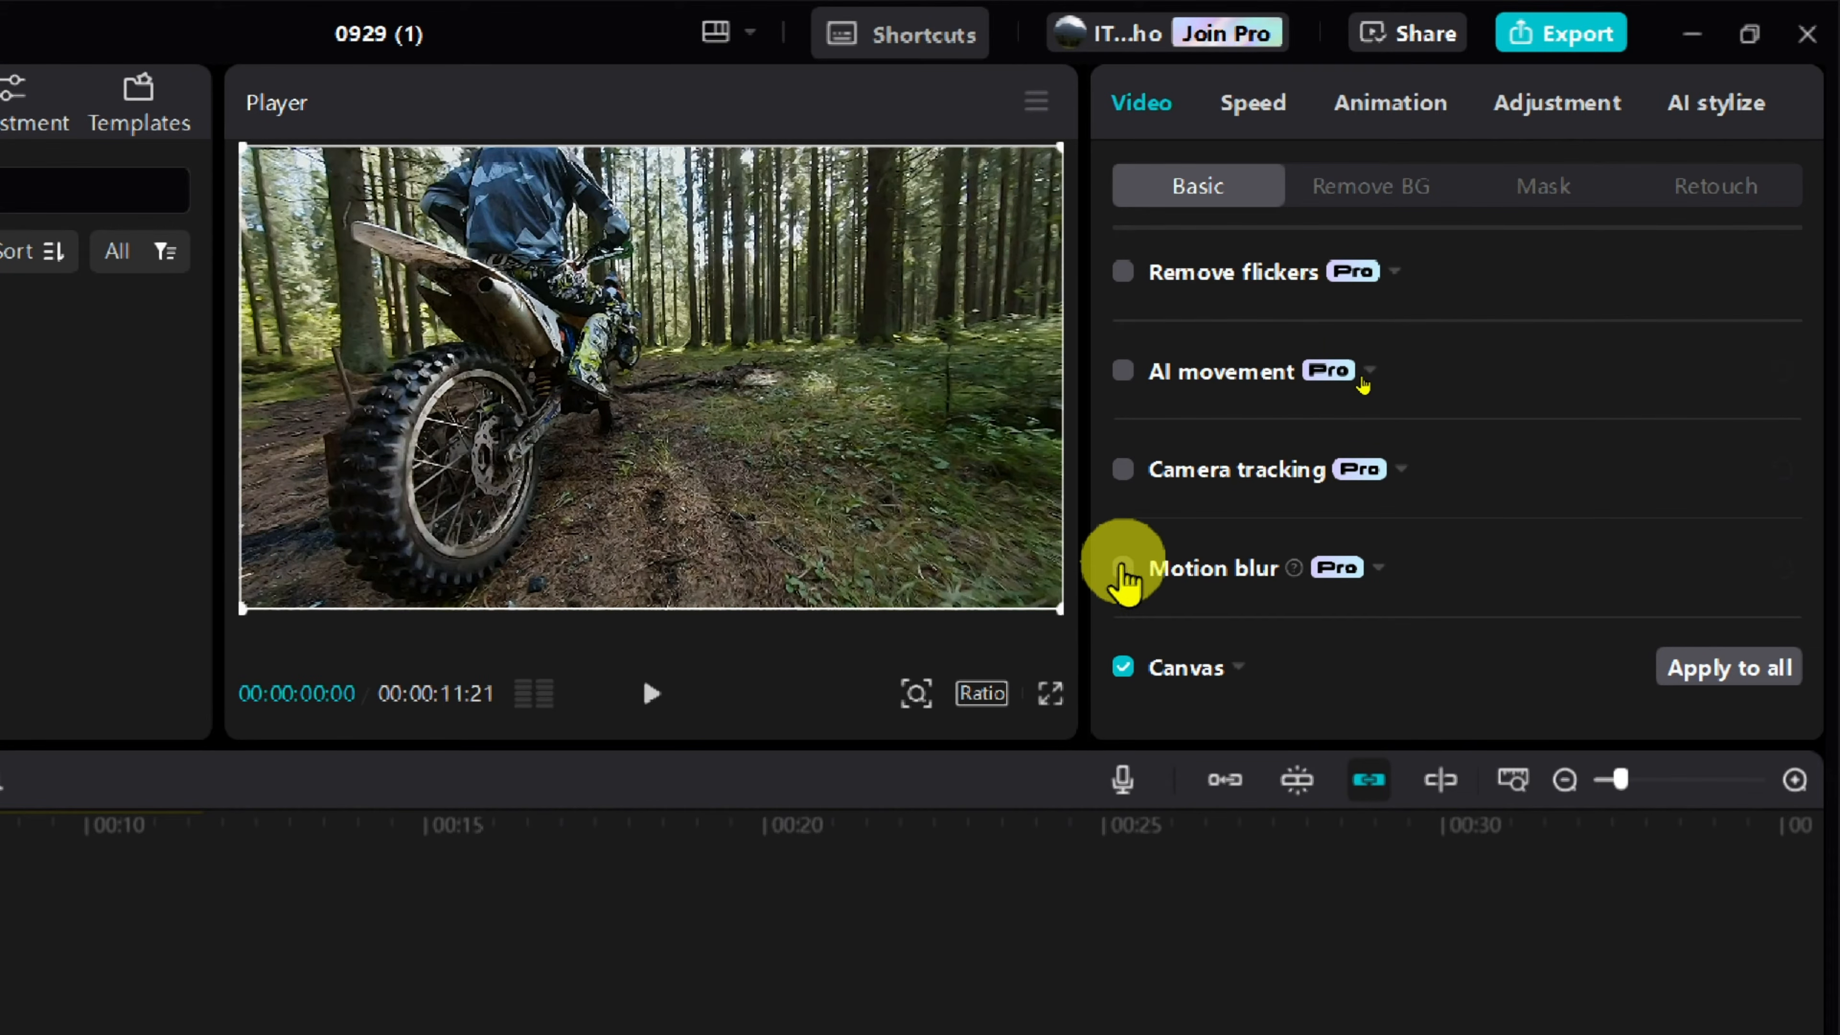
pyautogui.click(1123, 569)
pyautogui.scroll(-1, 1512, 534)
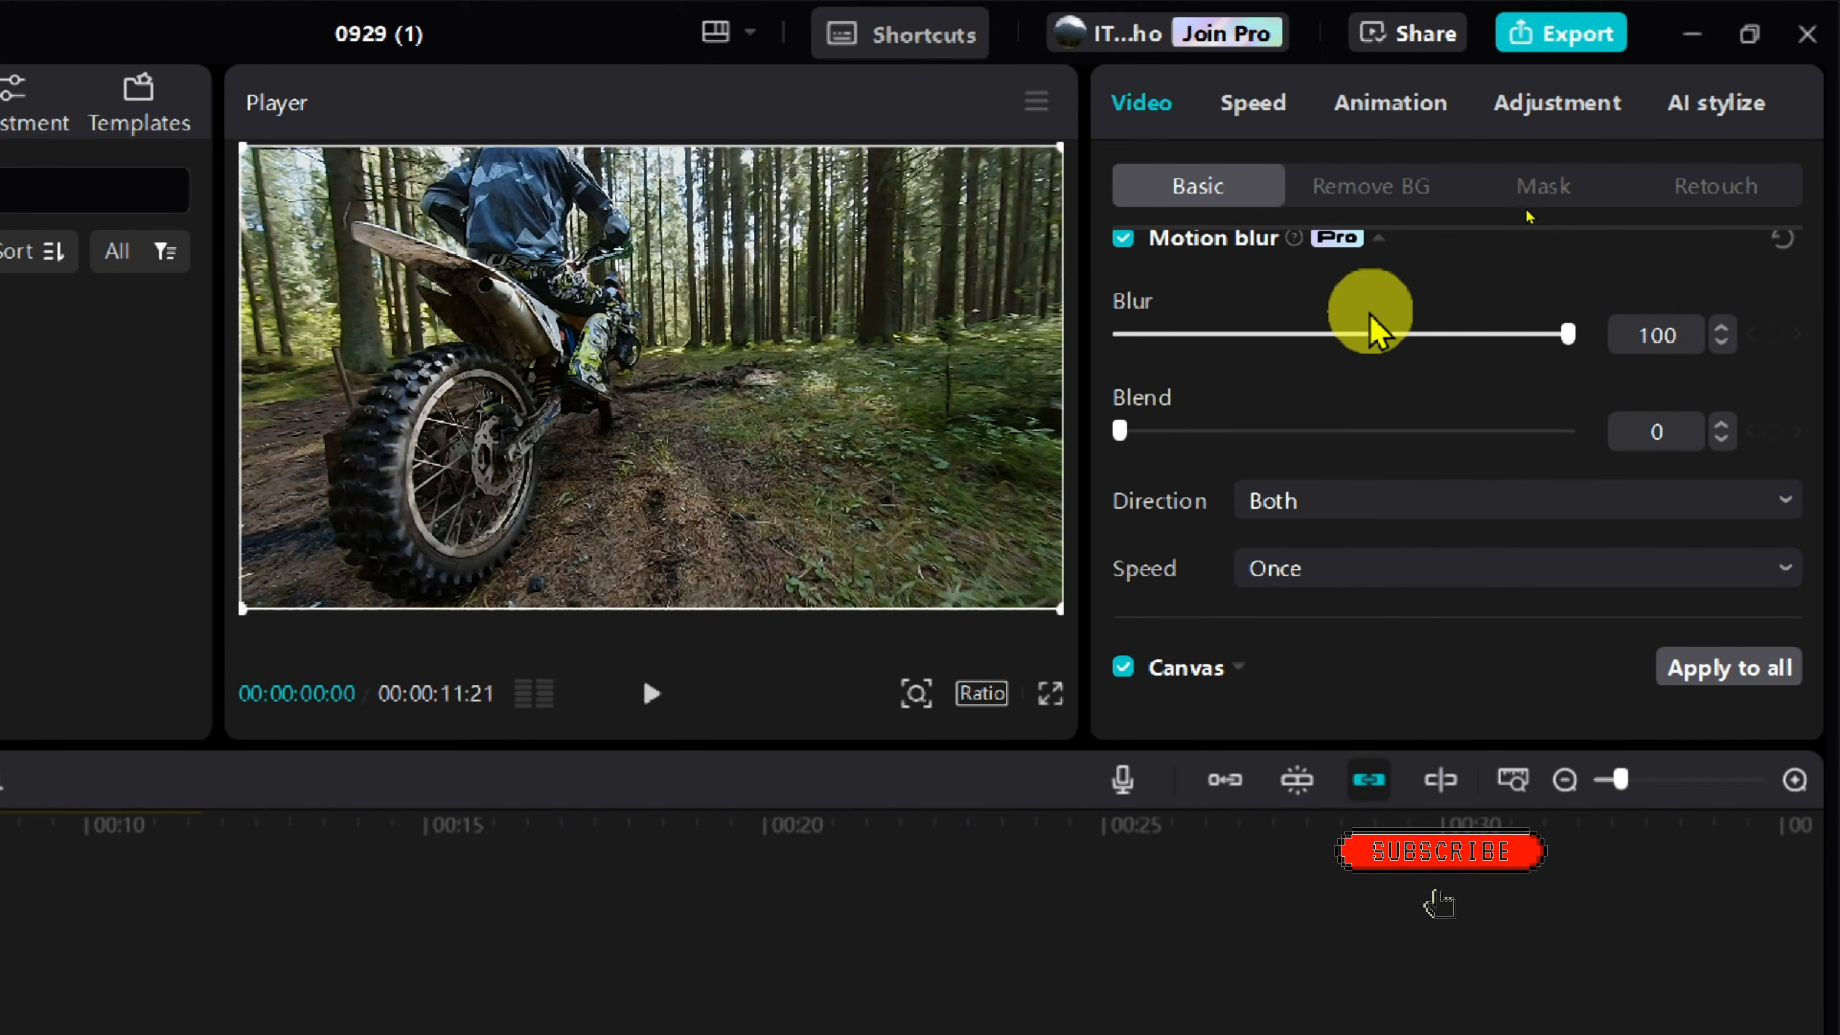
# Set the motion blur's Blur strength to 95 and its Blend to 80
pyautogui.click(1722, 347)
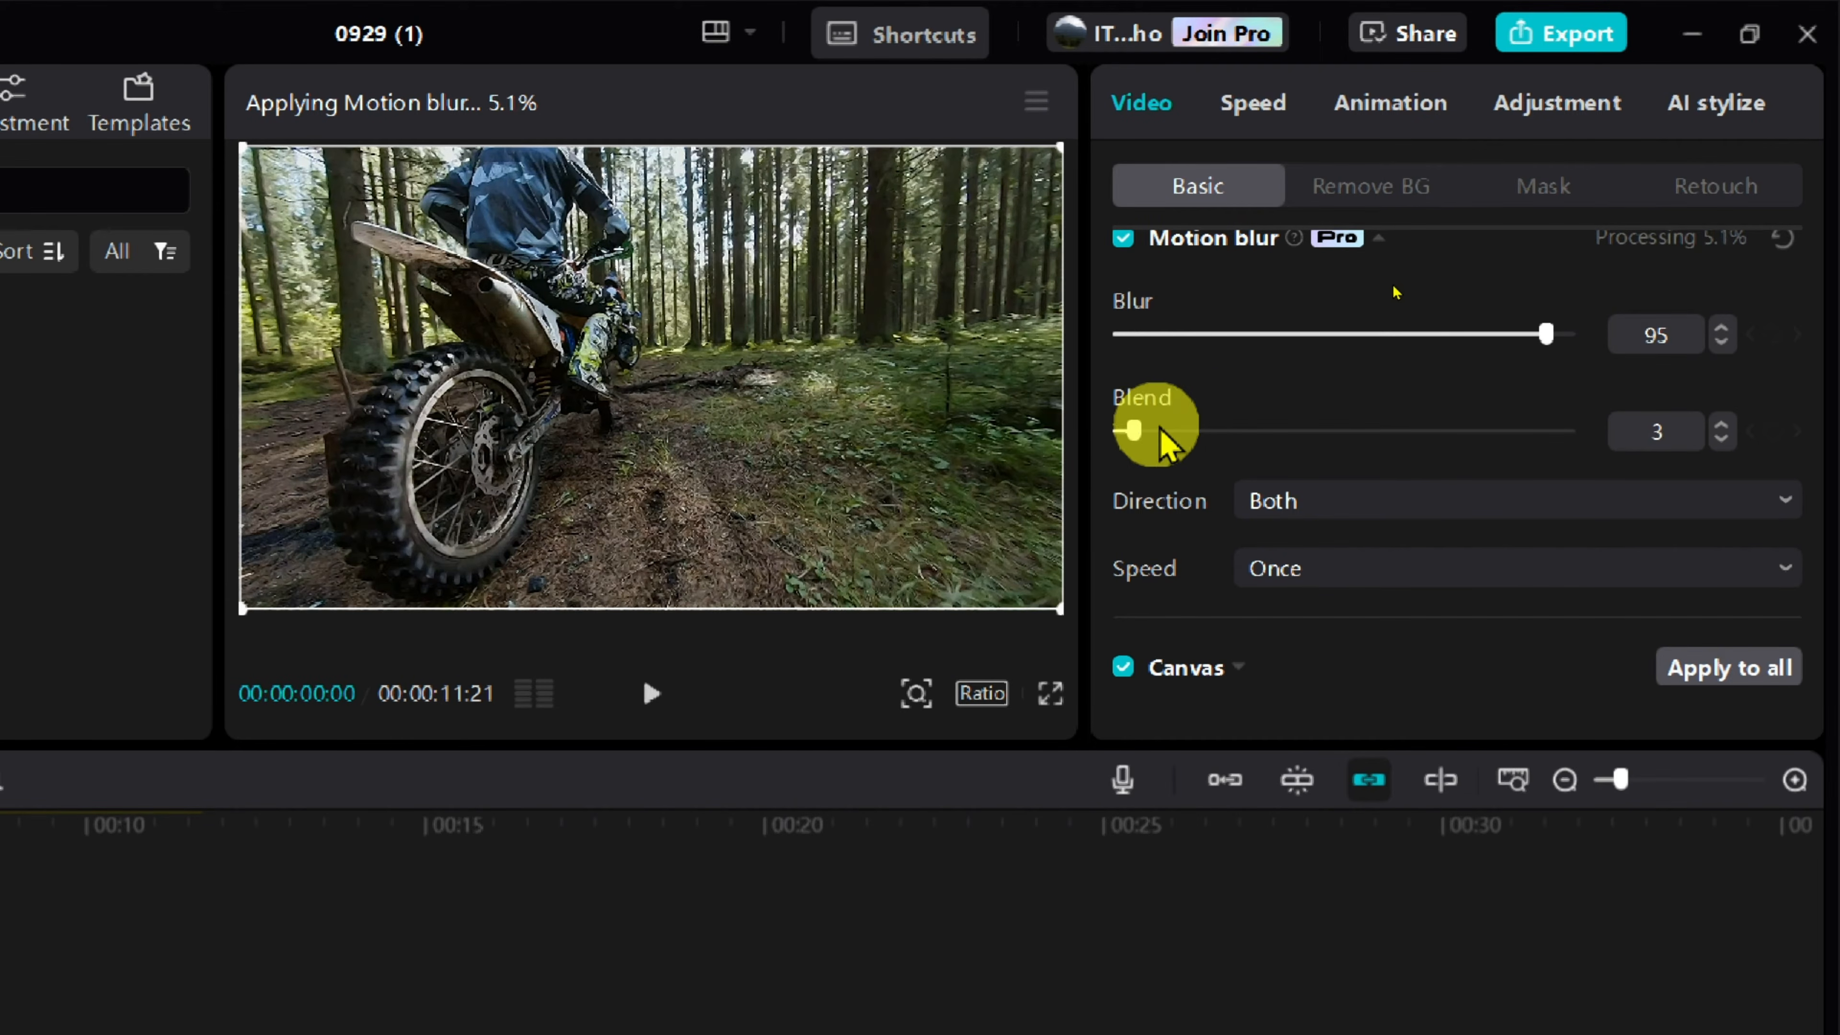
pyautogui.moveTo(1285, 440); pyautogui.dragTo(1443, 464)
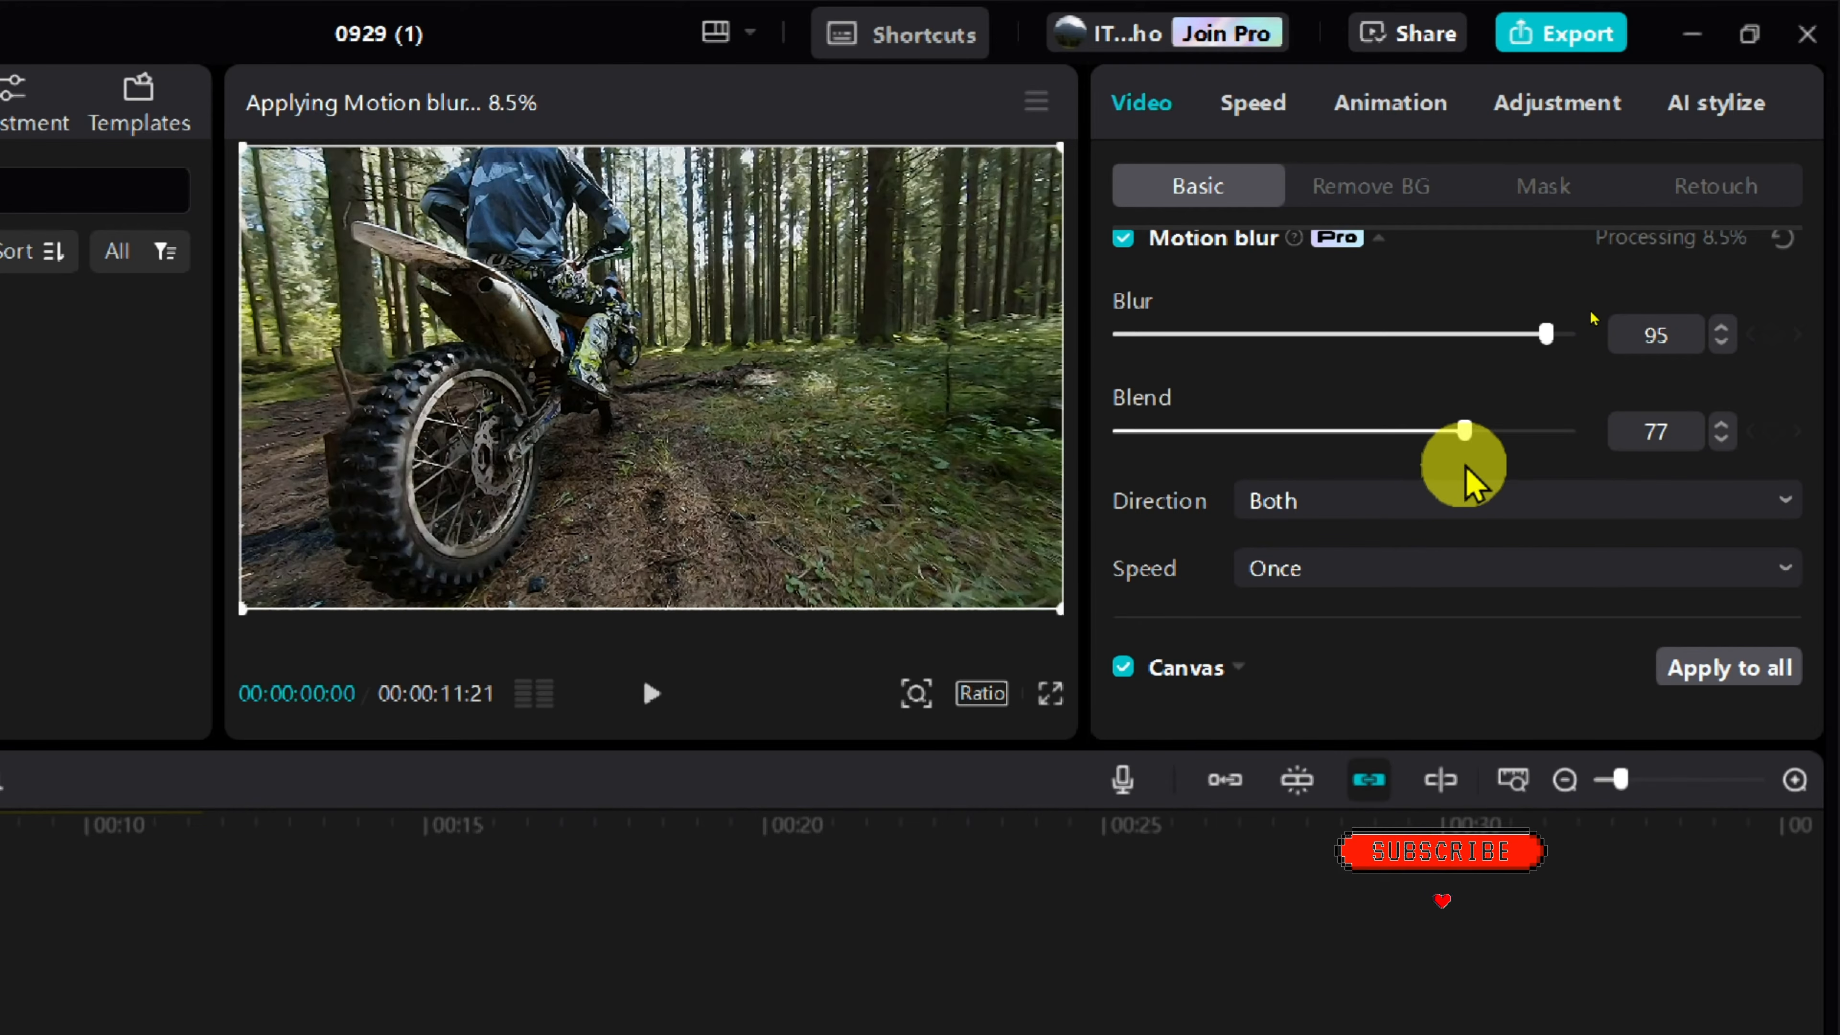
pyautogui.moveTo(1477, 484); pyautogui.dragTo(1485, 474)
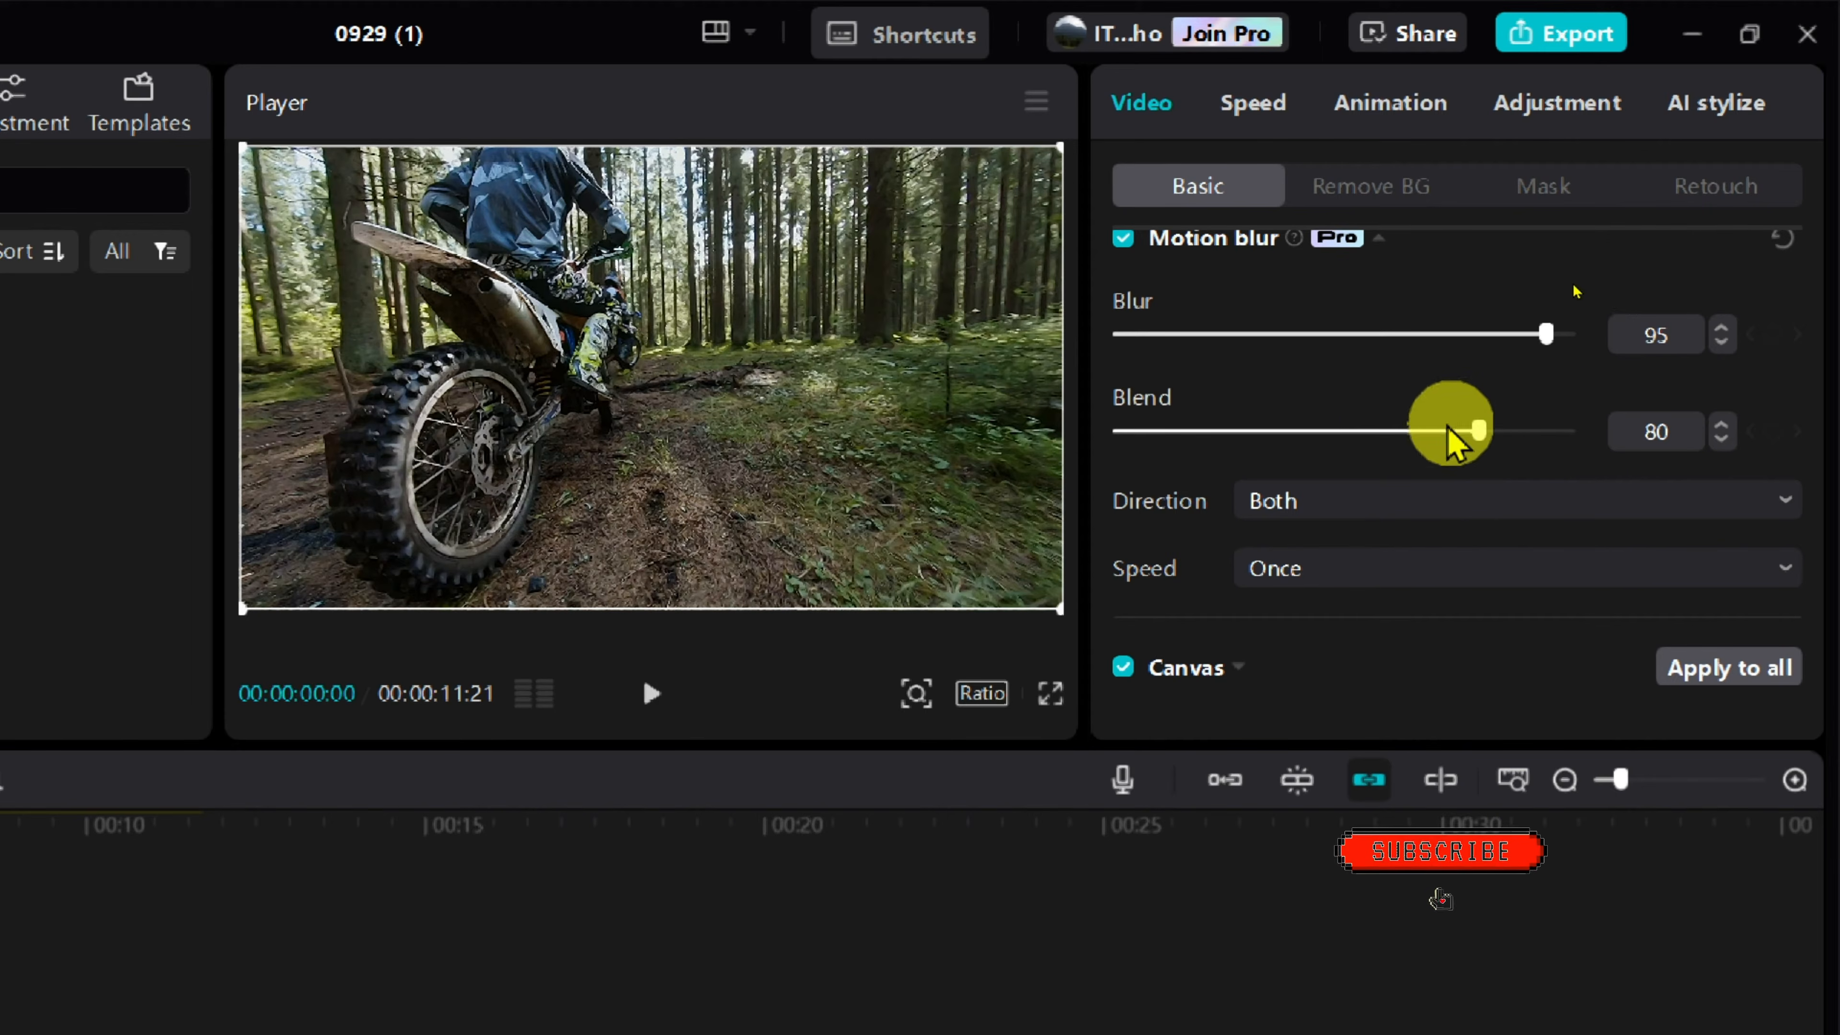
# Keep the motion blur direction at Both, set its speed to 4 times, and play back the blurred clip
pyautogui.click(1404, 508)
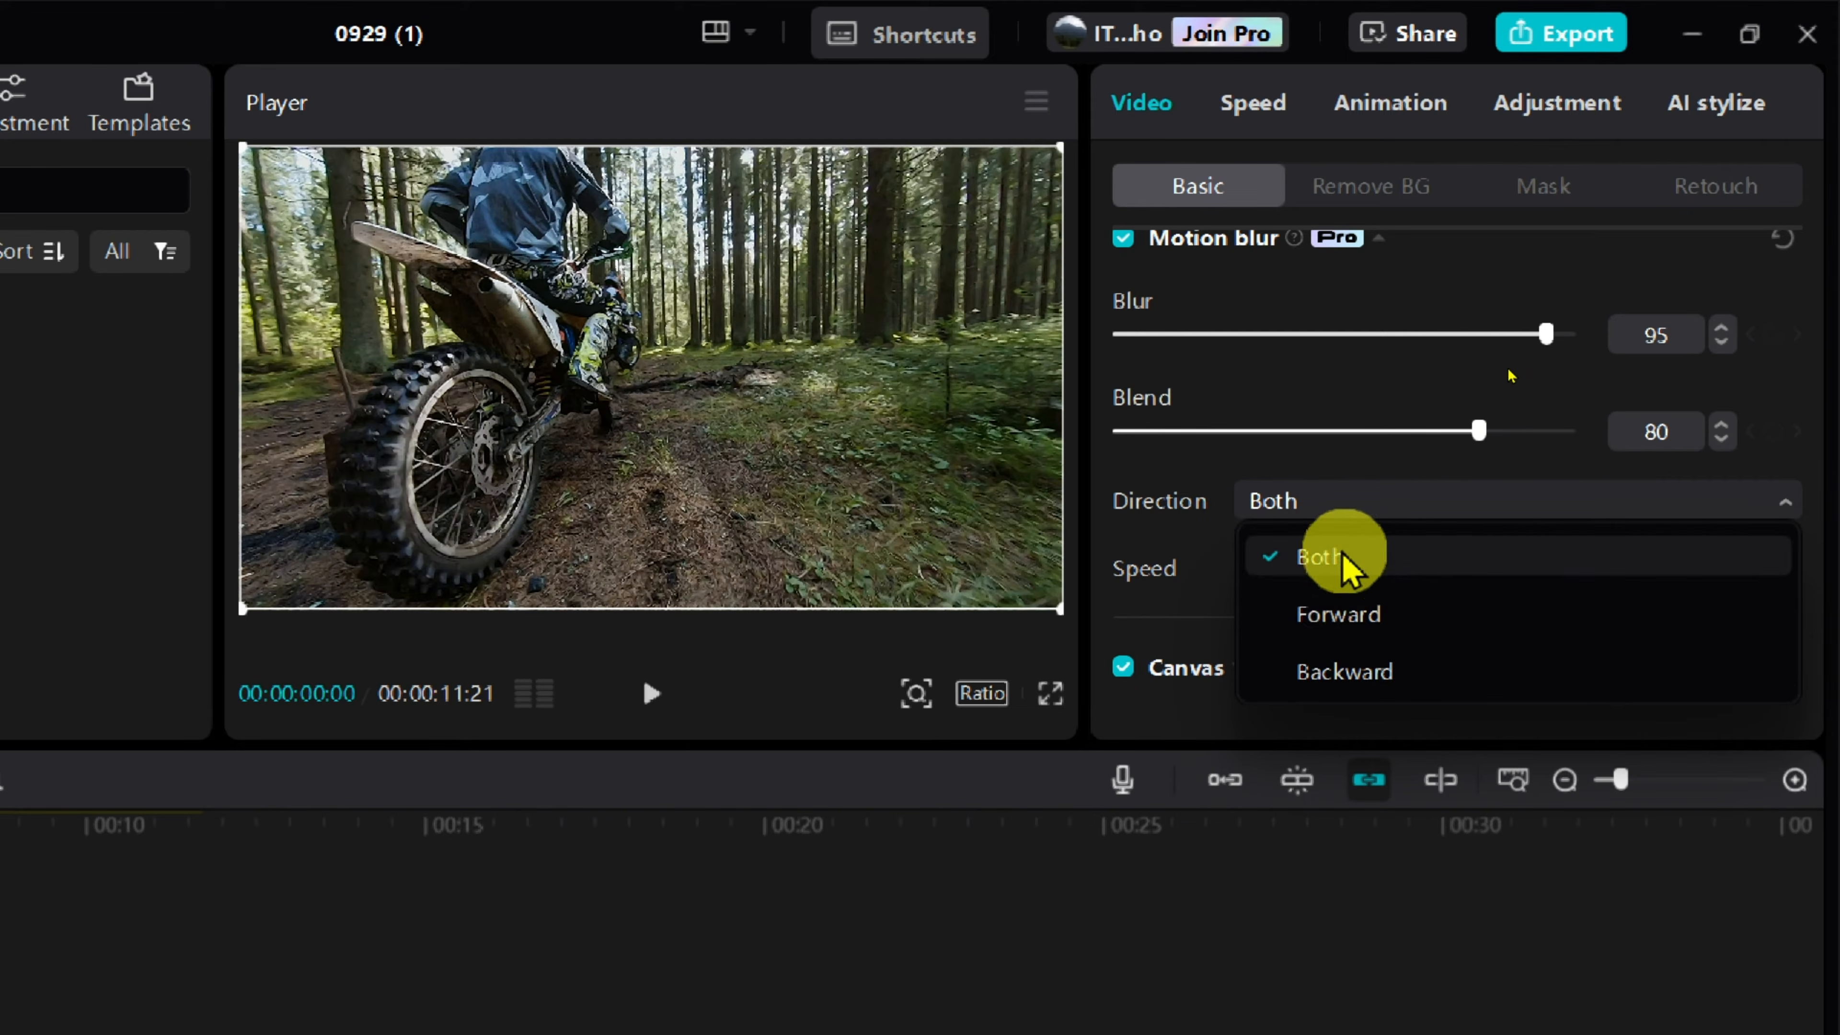
pyautogui.click(1344, 566)
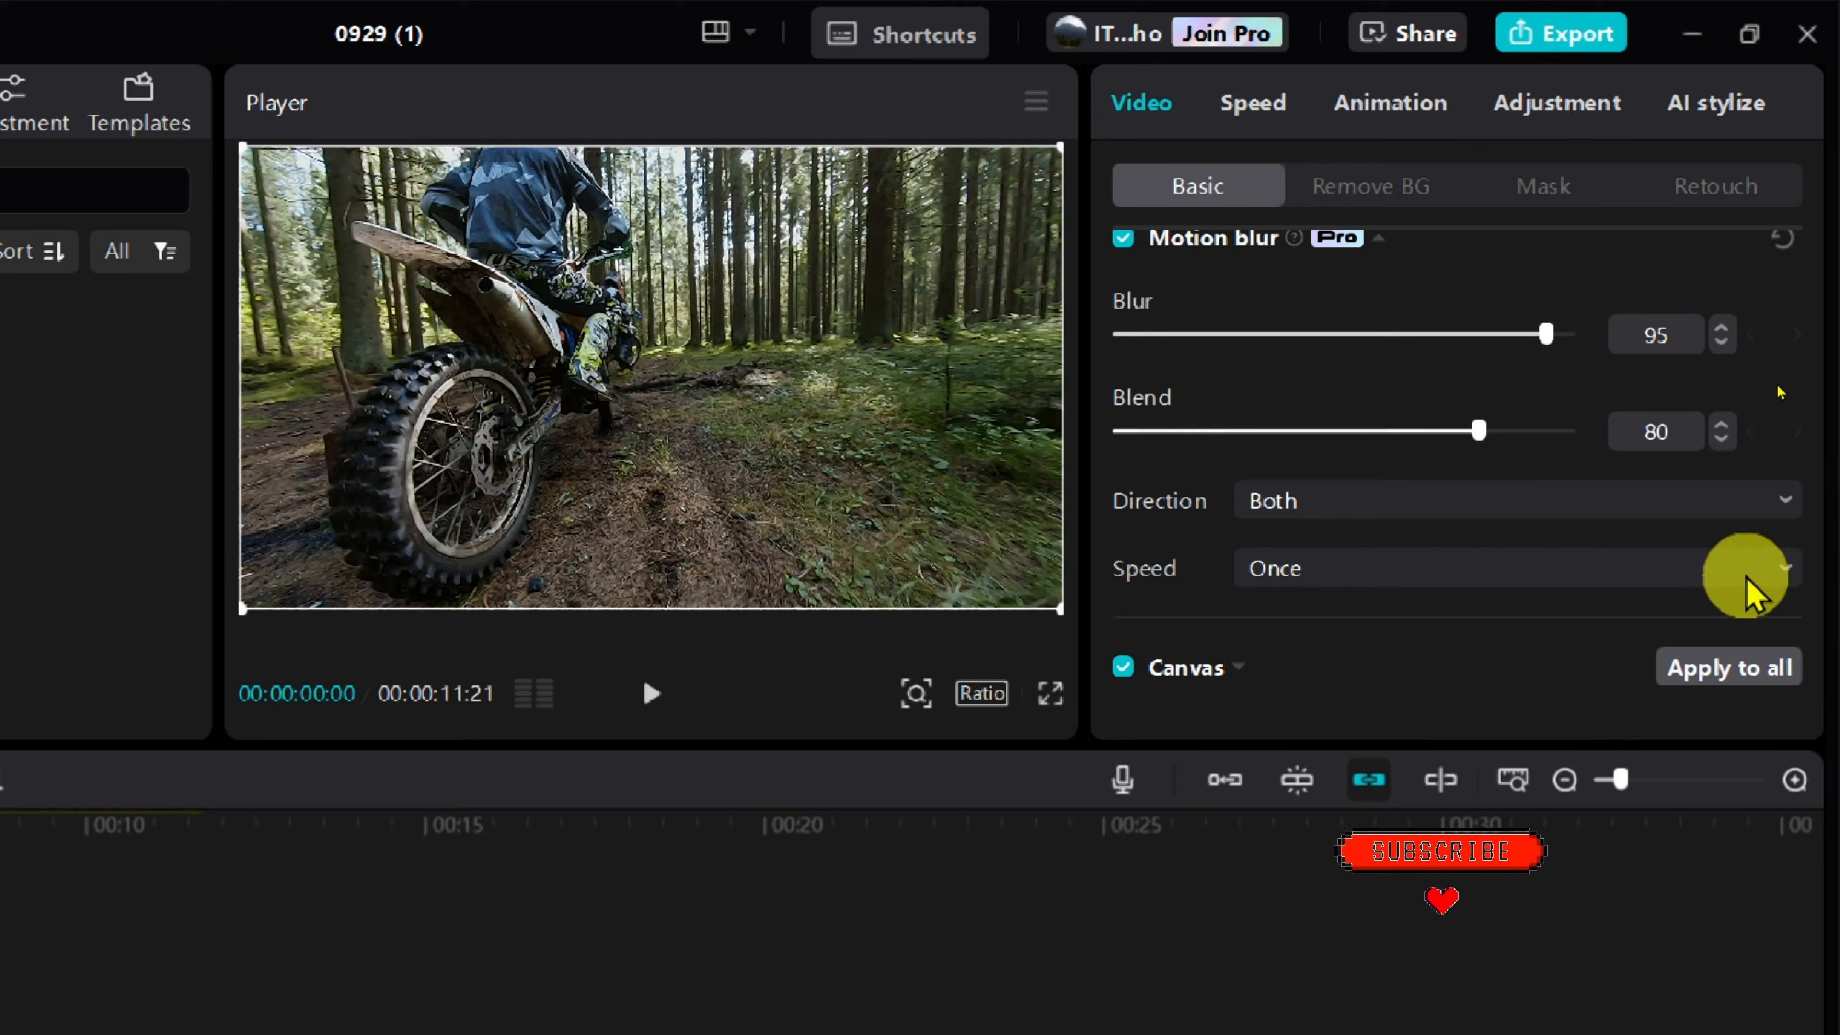
pyautogui.click(1659, 577)
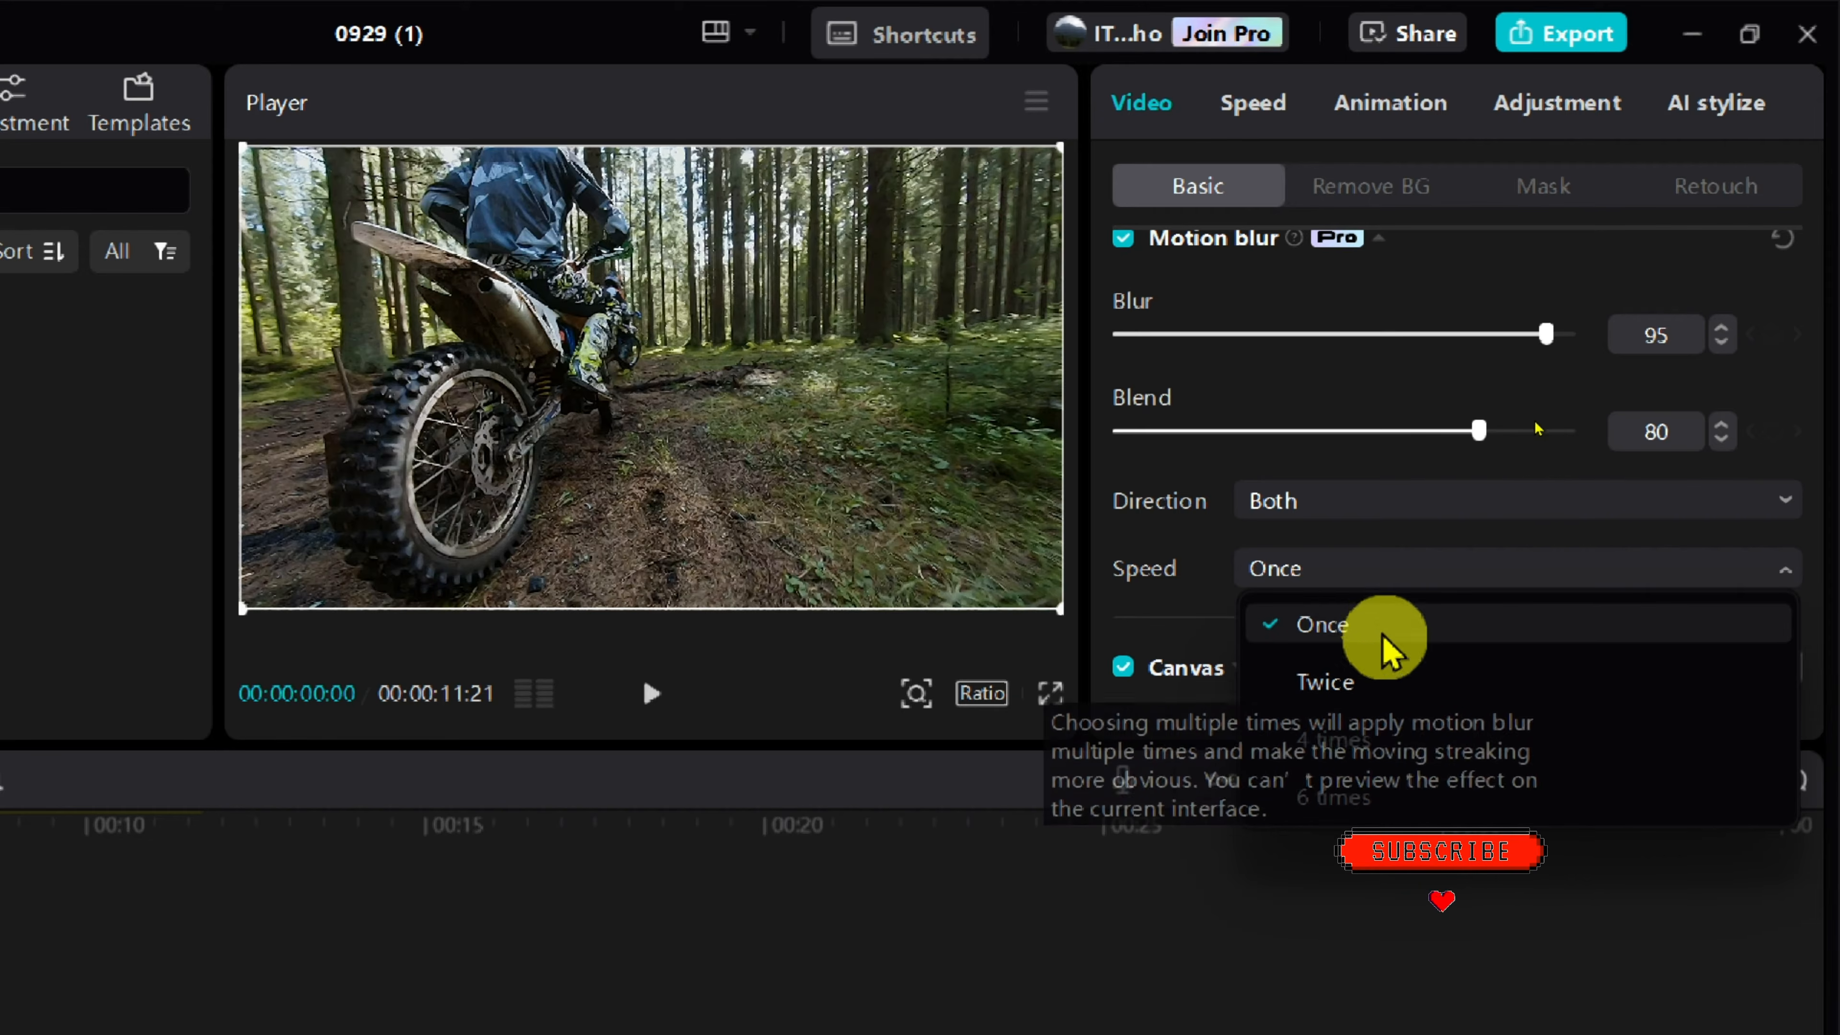
pyautogui.click(1333, 739)
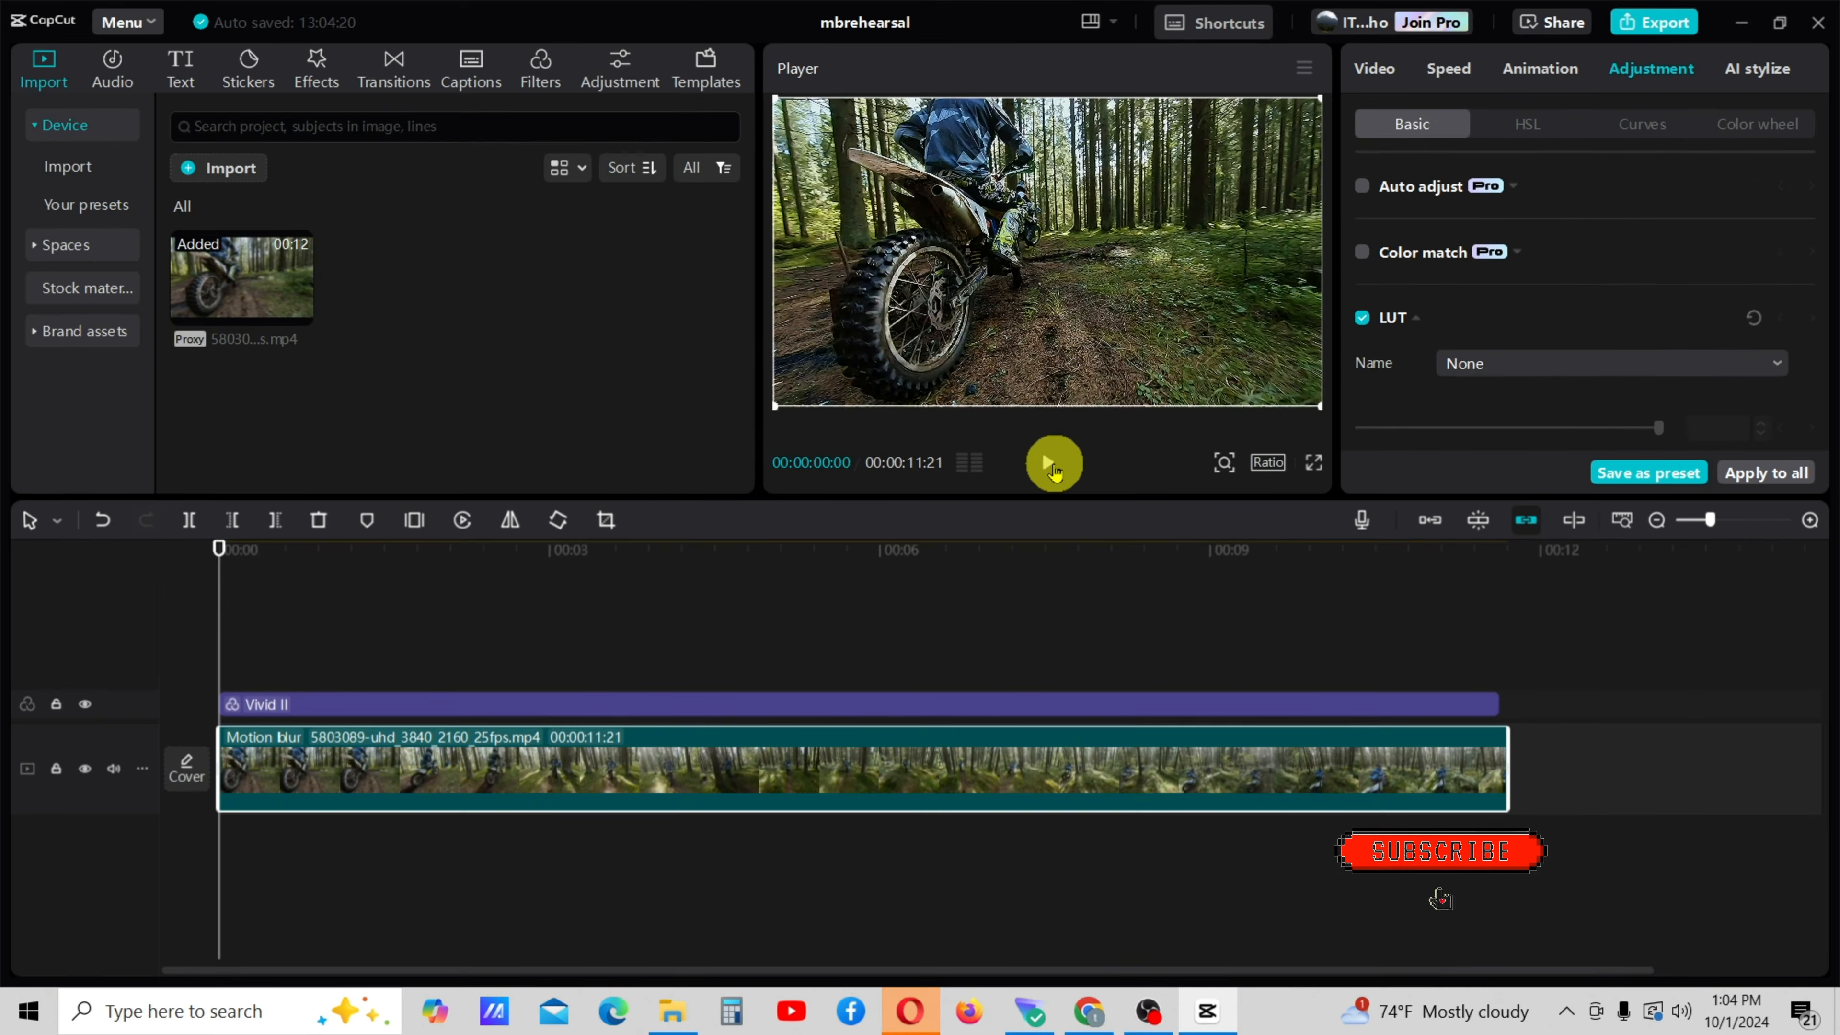
pyautogui.click(1055, 468)
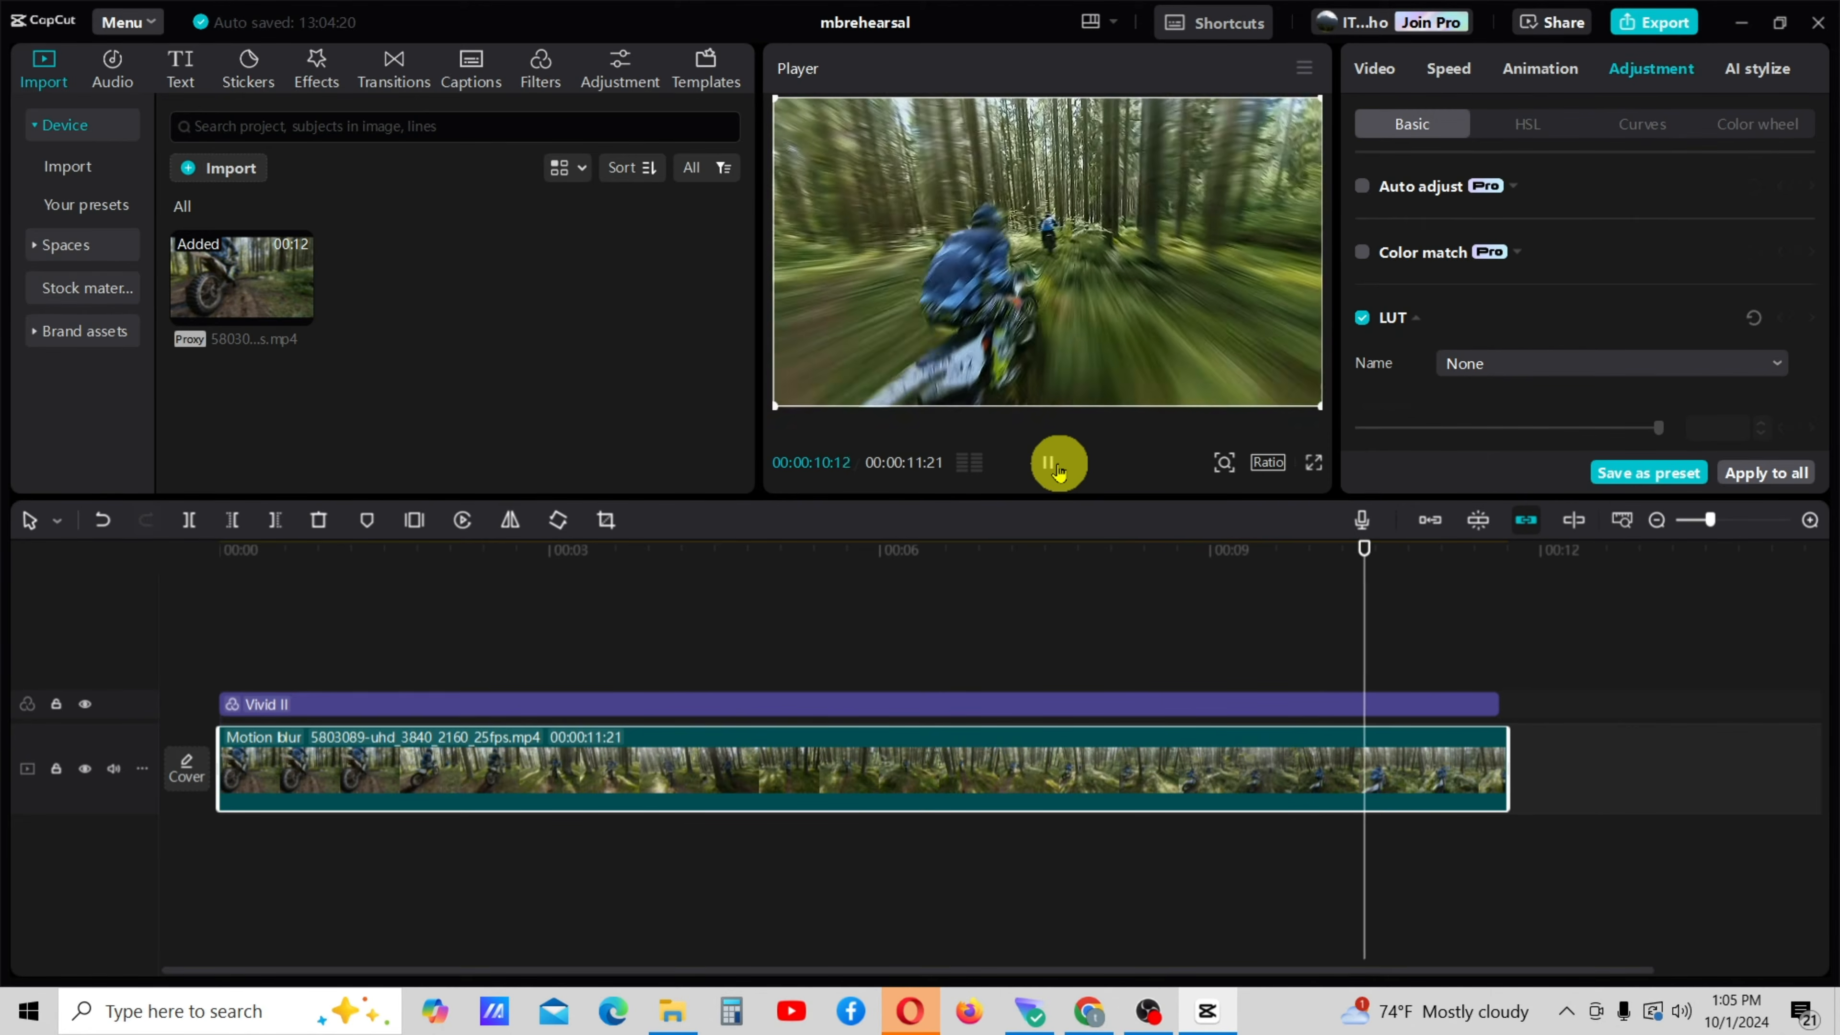
pyautogui.click(1057, 464)
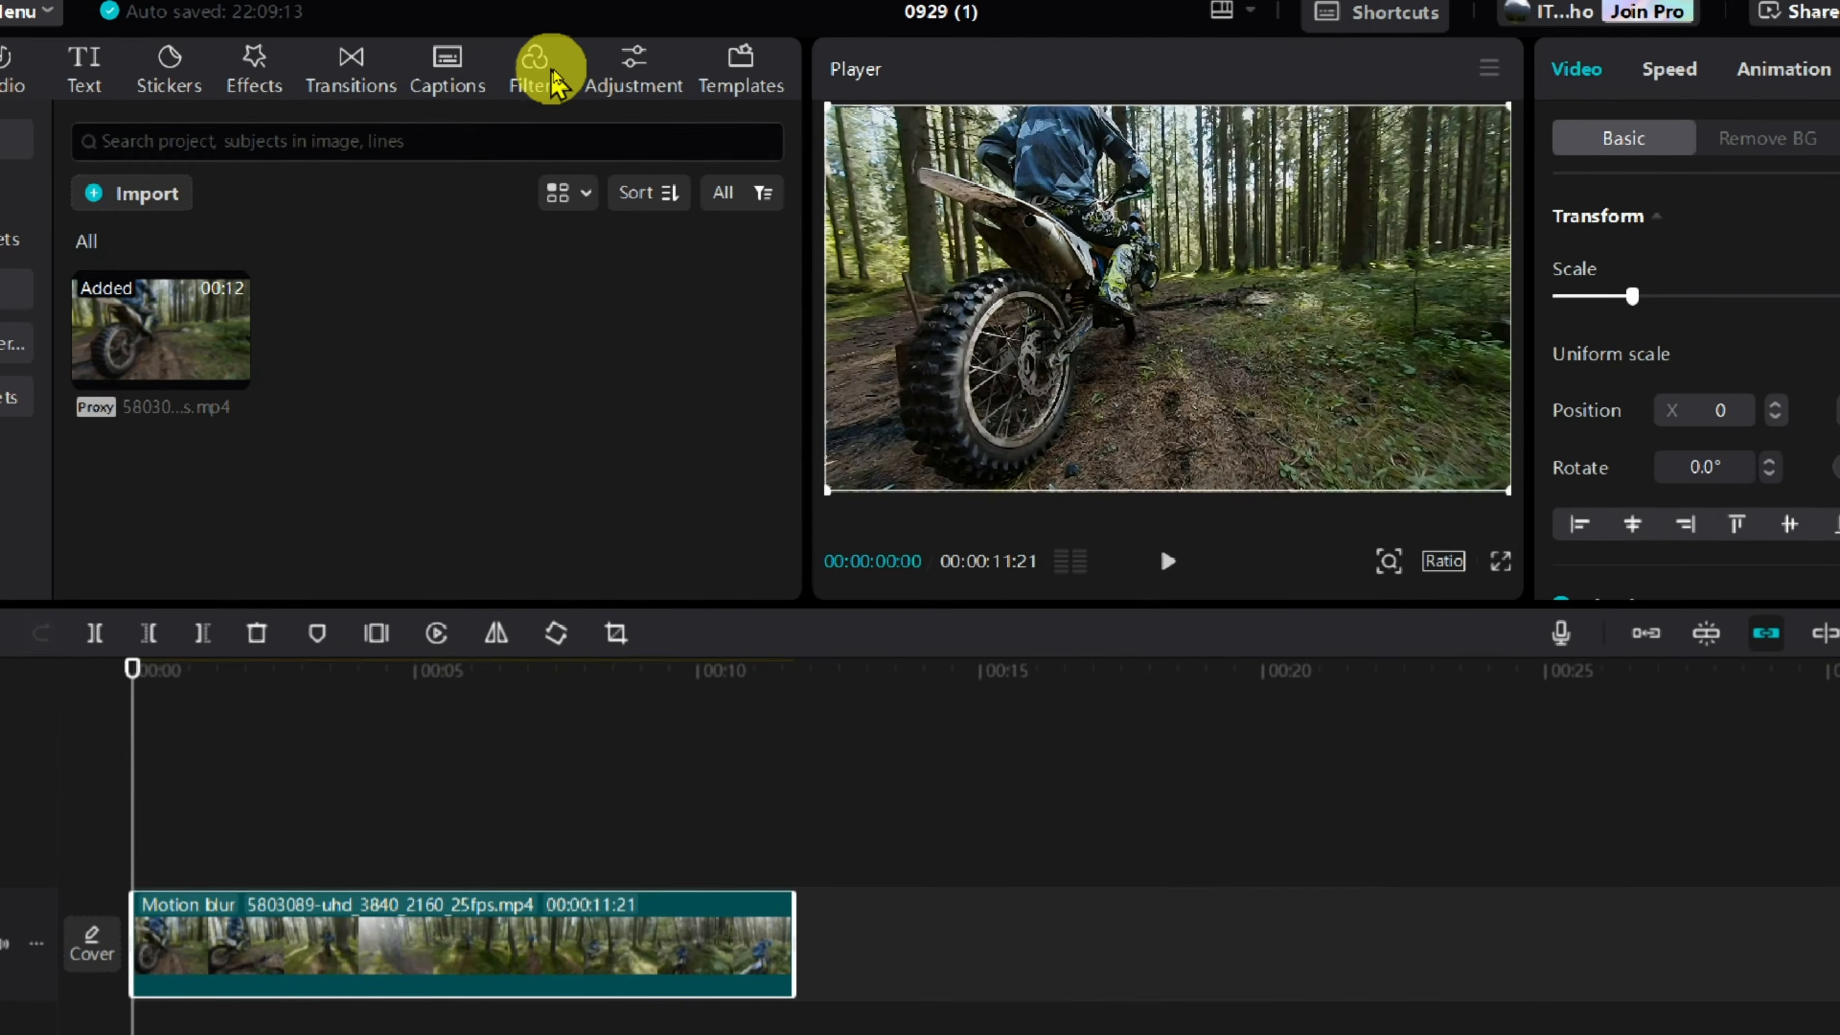
# Find the Vivid II filter, add it over the full length of the clip, and set its intensity to 35
pyautogui.click(541, 65)
pyautogui.click(173, 151)
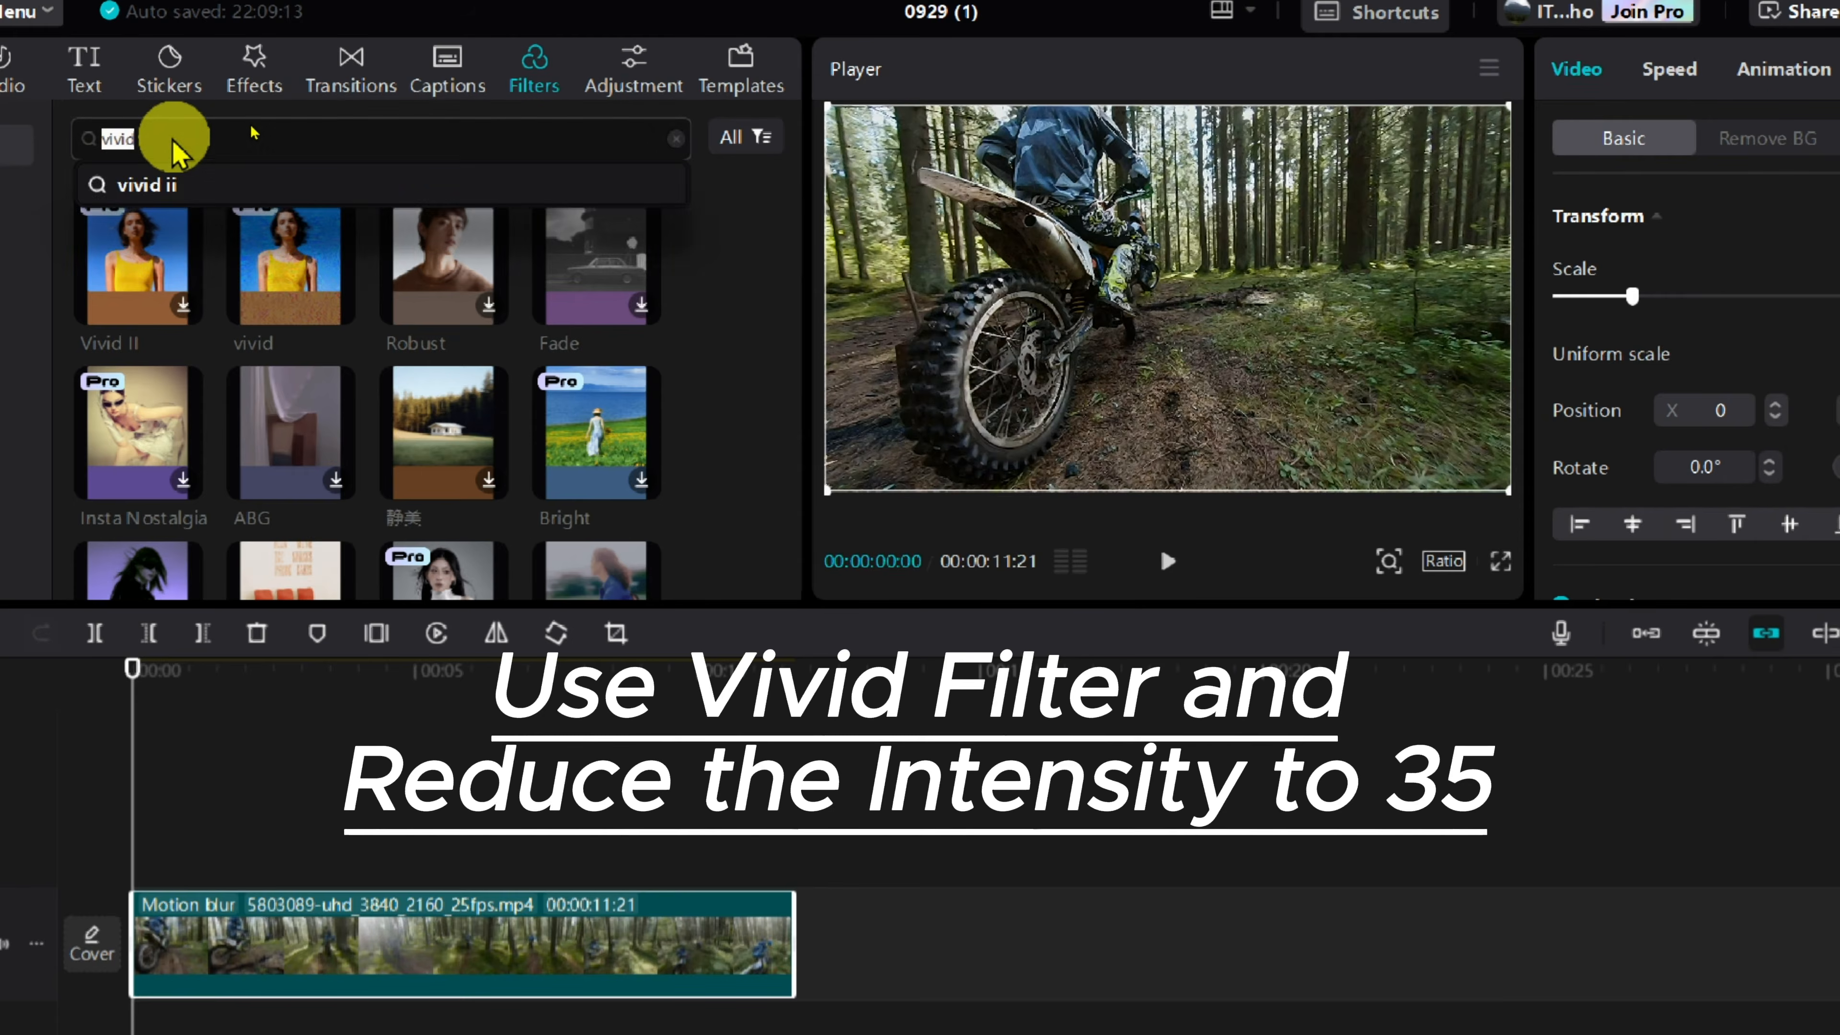
pyautogui.press('Return')
pyautogui.scroll(-5, 431, 294)
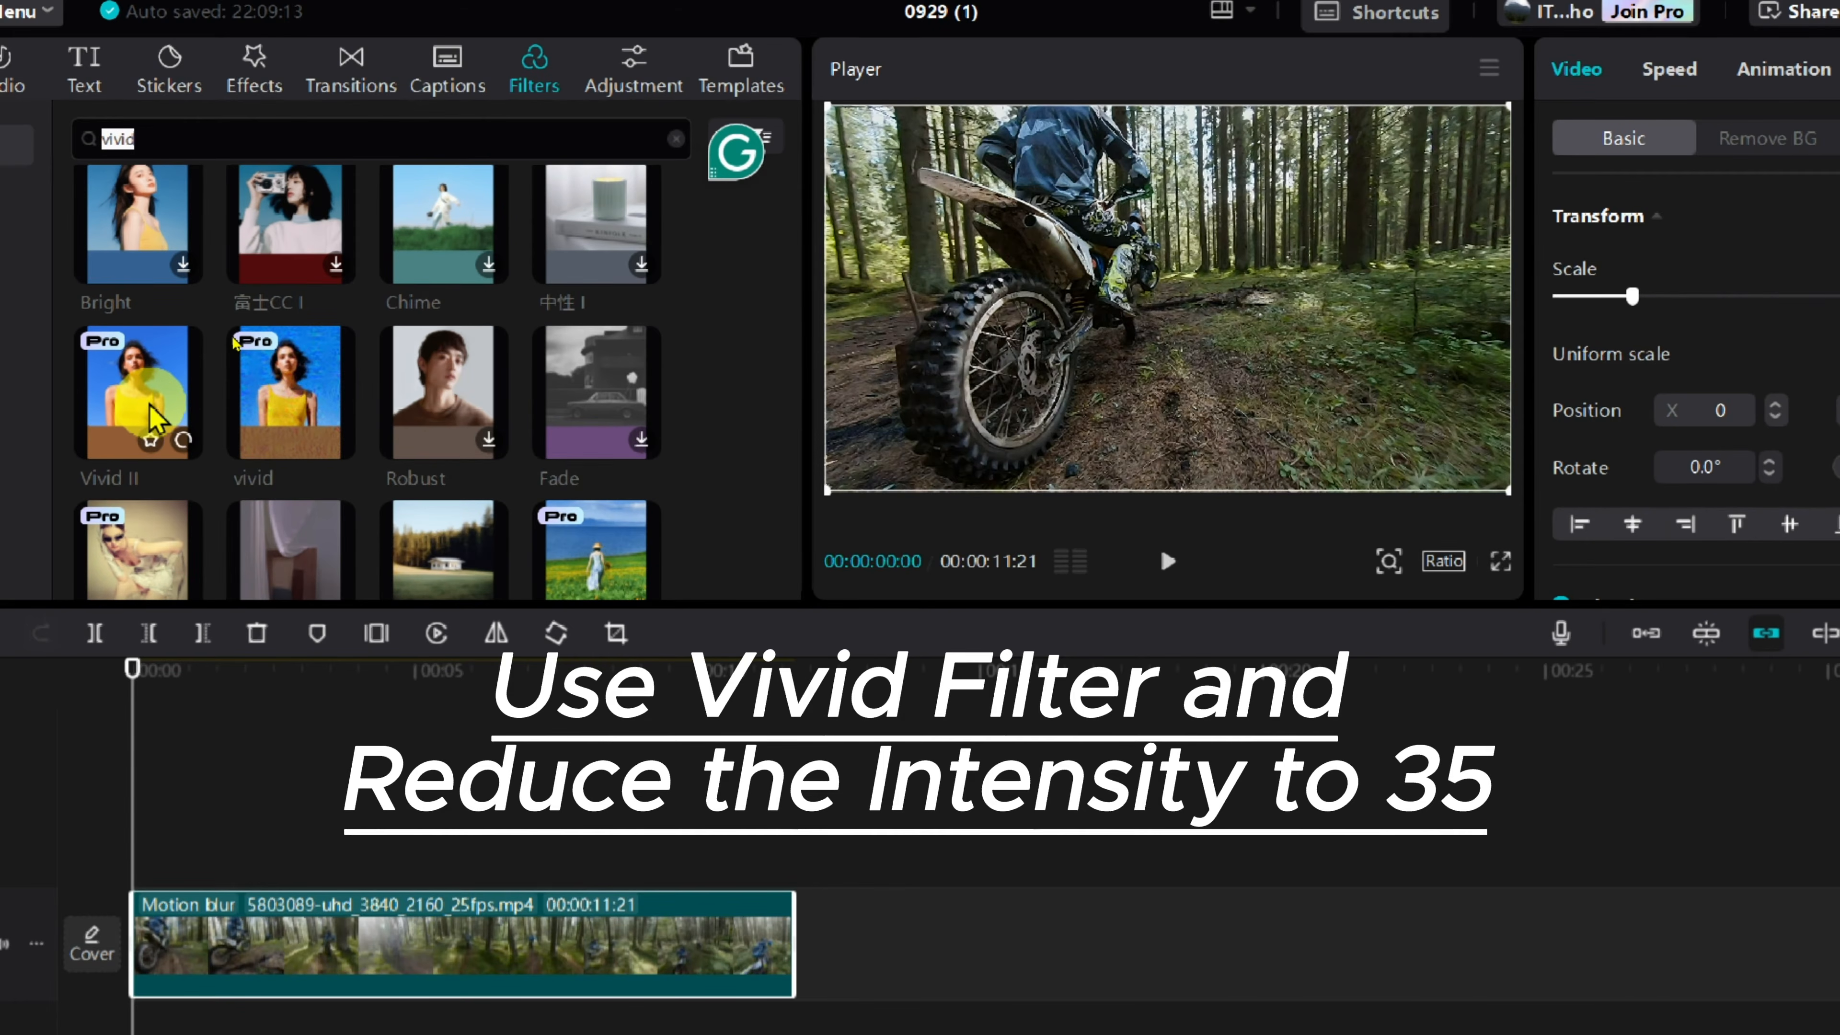
pyautogui.click(183, 439)
pyautogui.moveTo(301, 867); pyautogui.dragTo(792, 912)
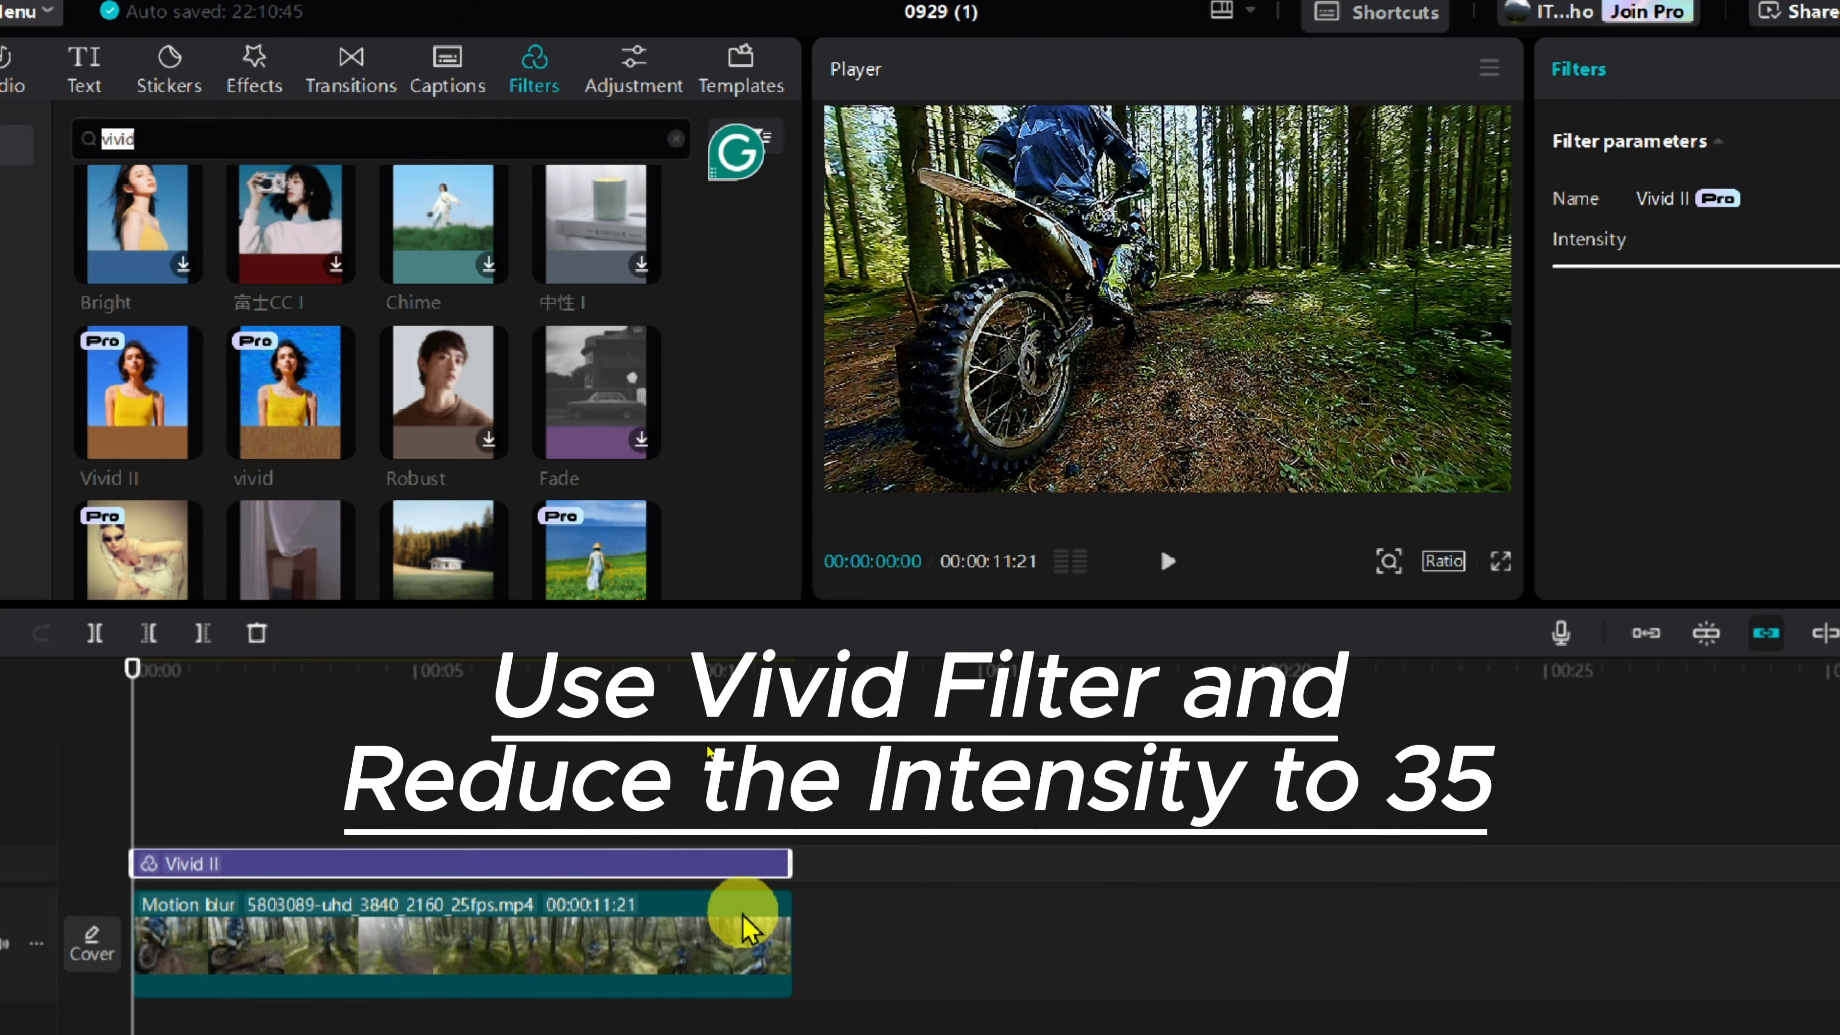
pyautogui.moveTo(1688, 267); pyautogui.dragTo(1407, 267)
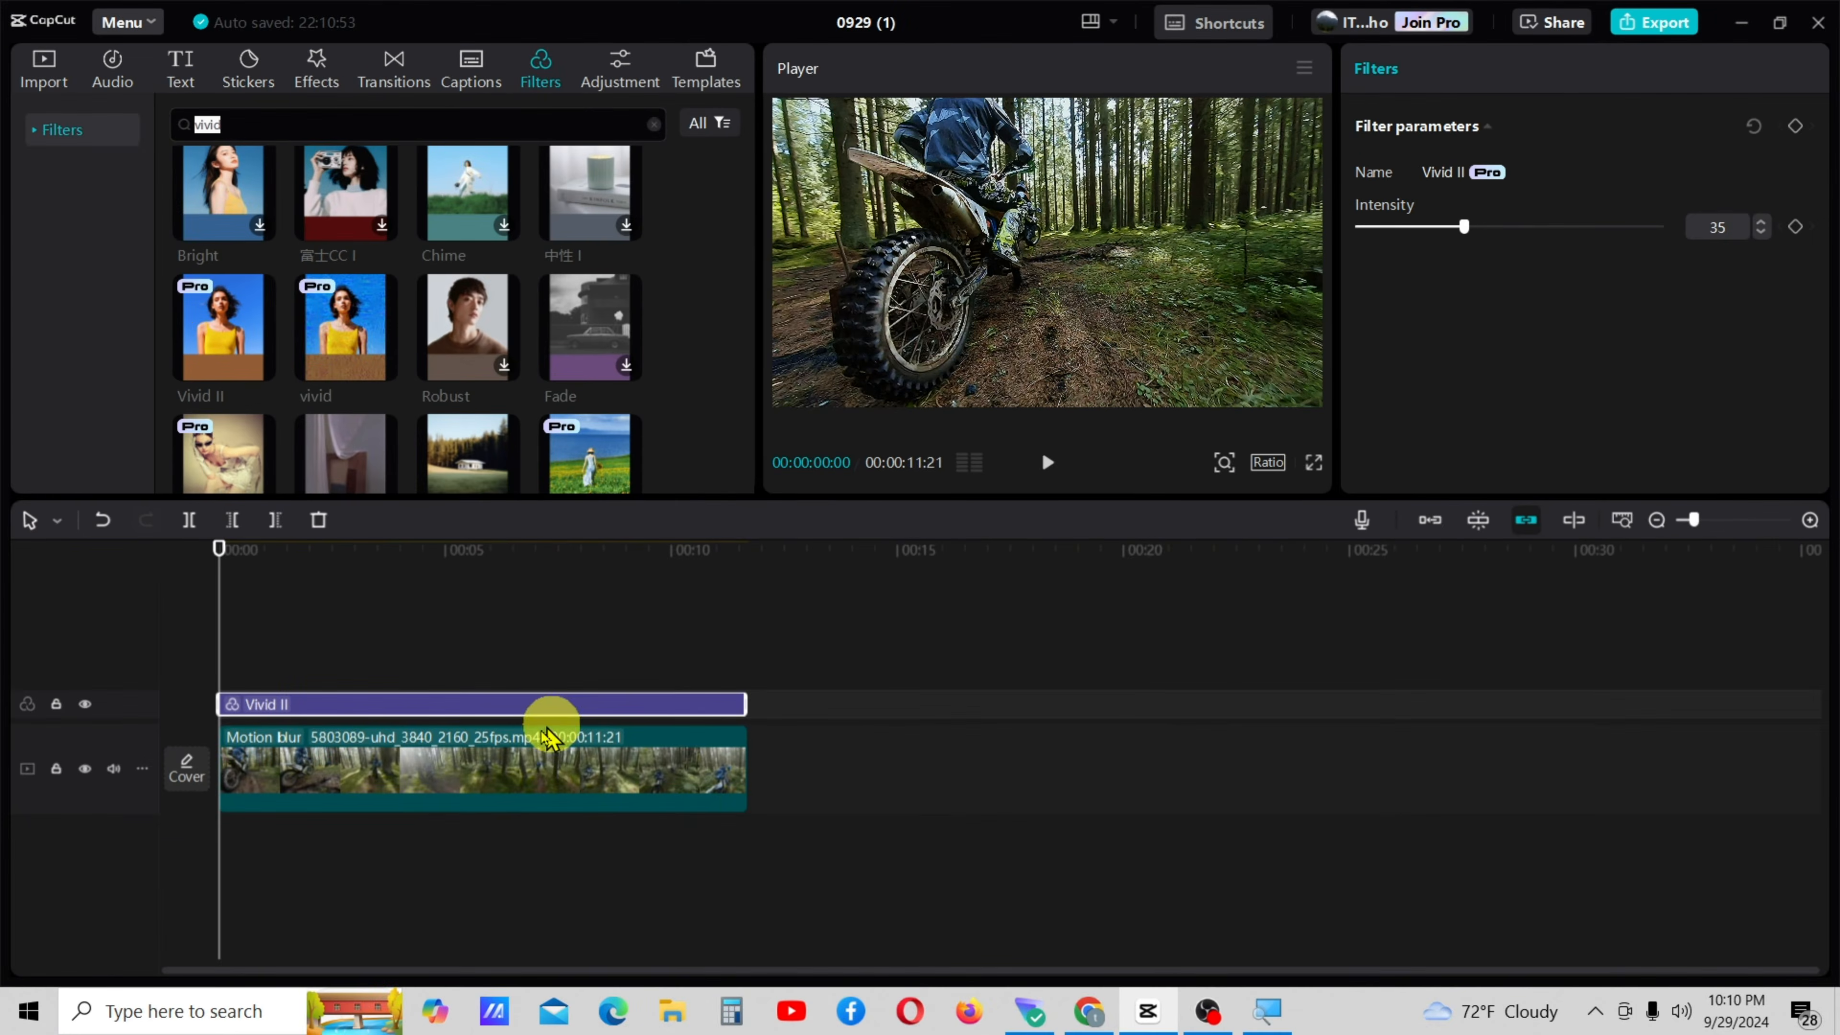
# Adjust the video clip's color with Temp 10, Tint -5 and Saturation 4
pyautogui.click(299, 913)
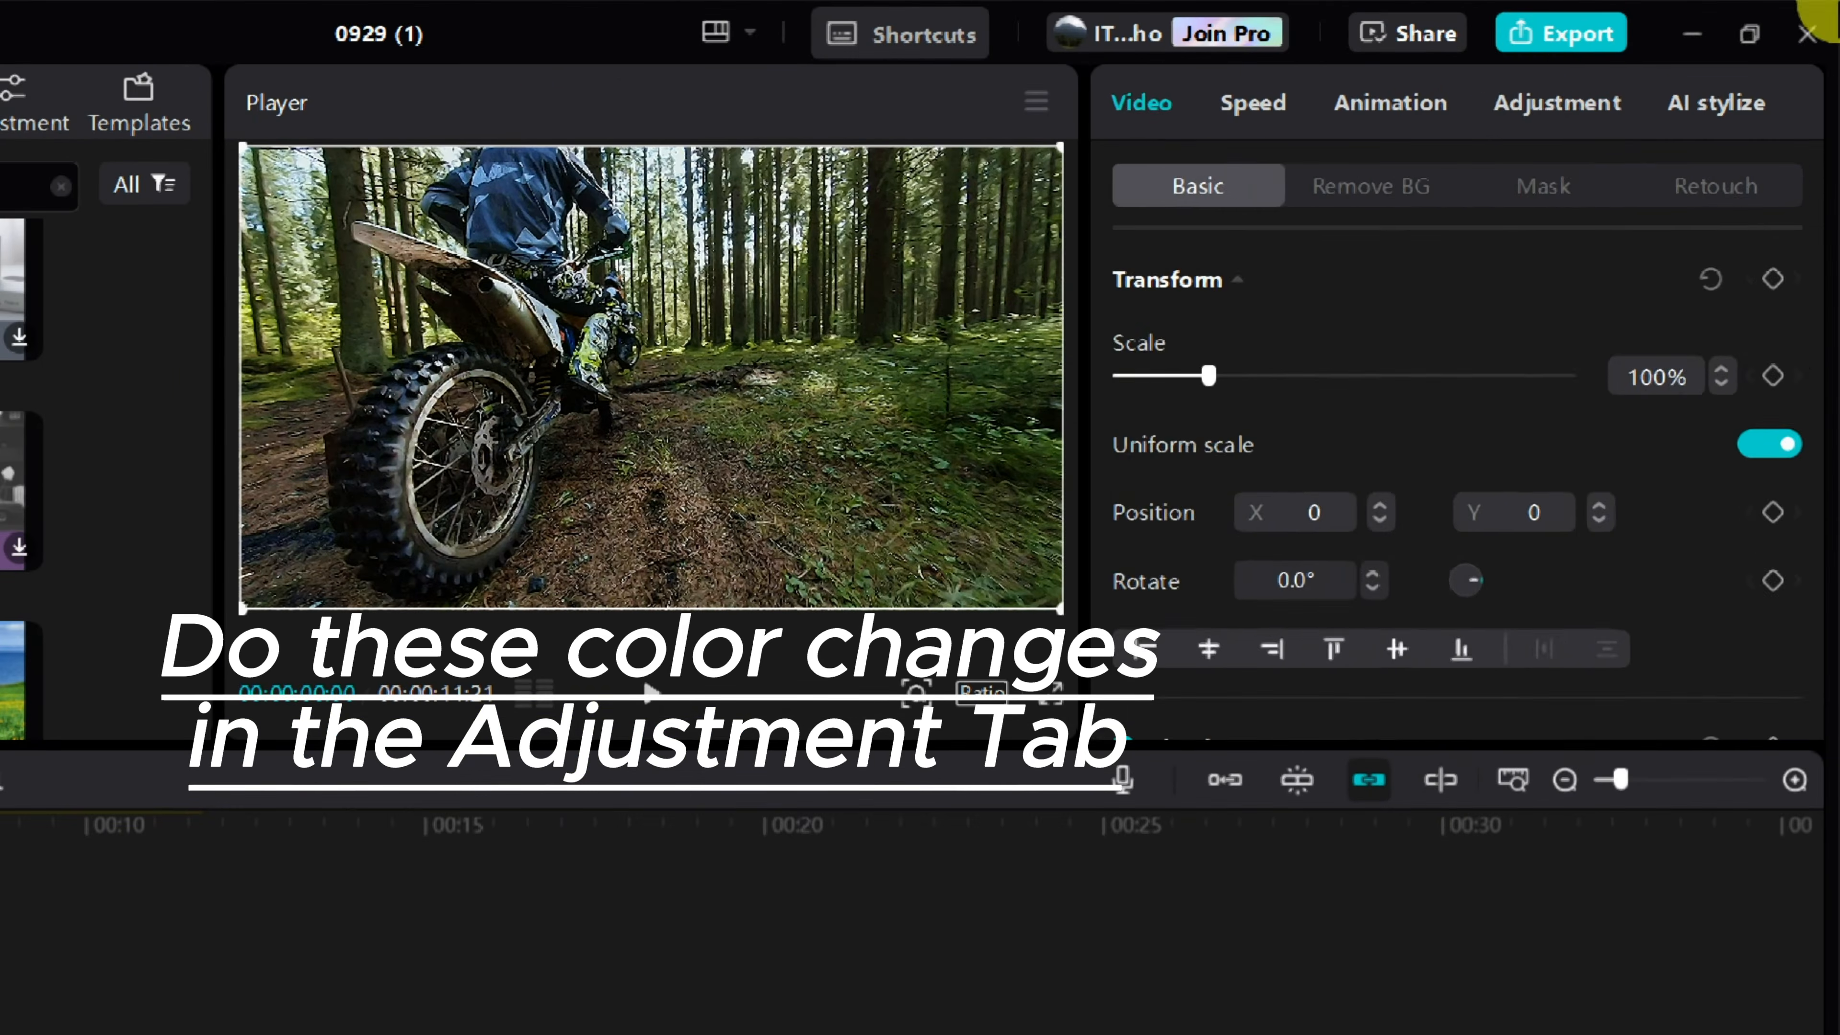
pyautogui.click(1652, 68)
pyautogui.click(1413, 122)
pyautogui.scroll(-5, 1511, 243)
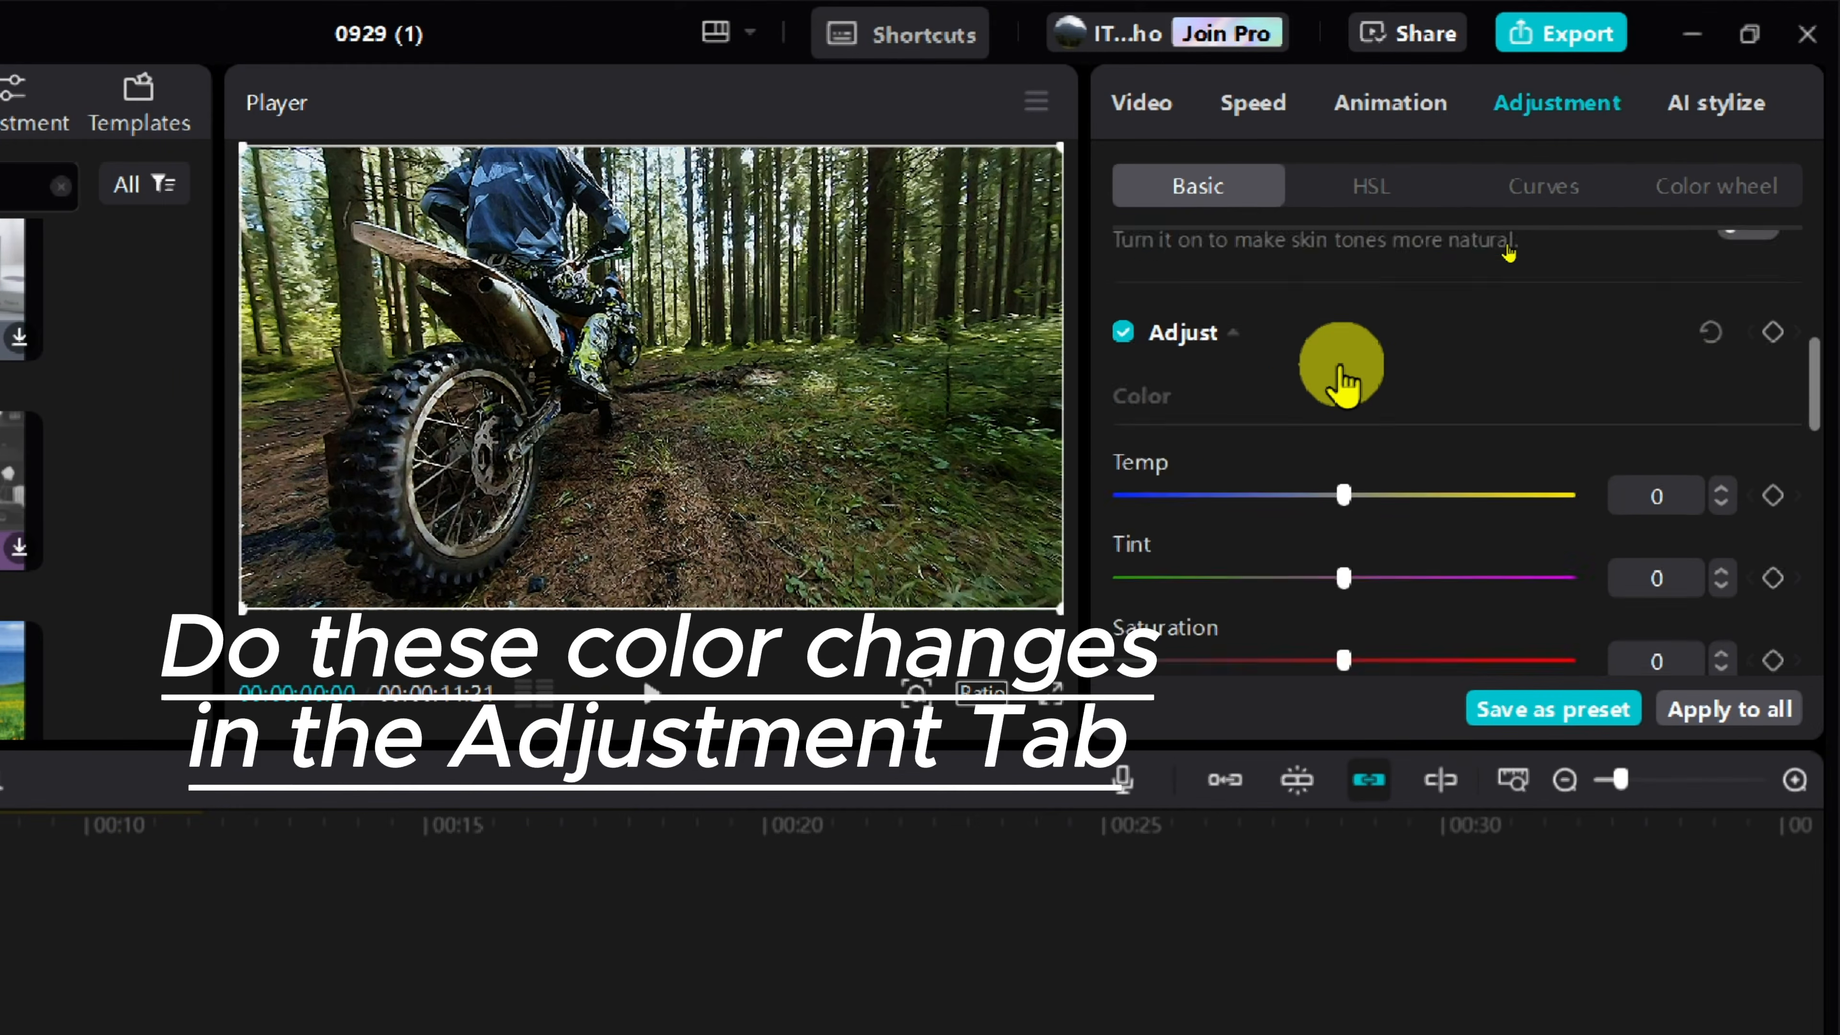
pyautogui.scroll(2, 1362, 351)
pyautogui.moveTo(1376, 324); pyautogui.dragTo(1381, 324)
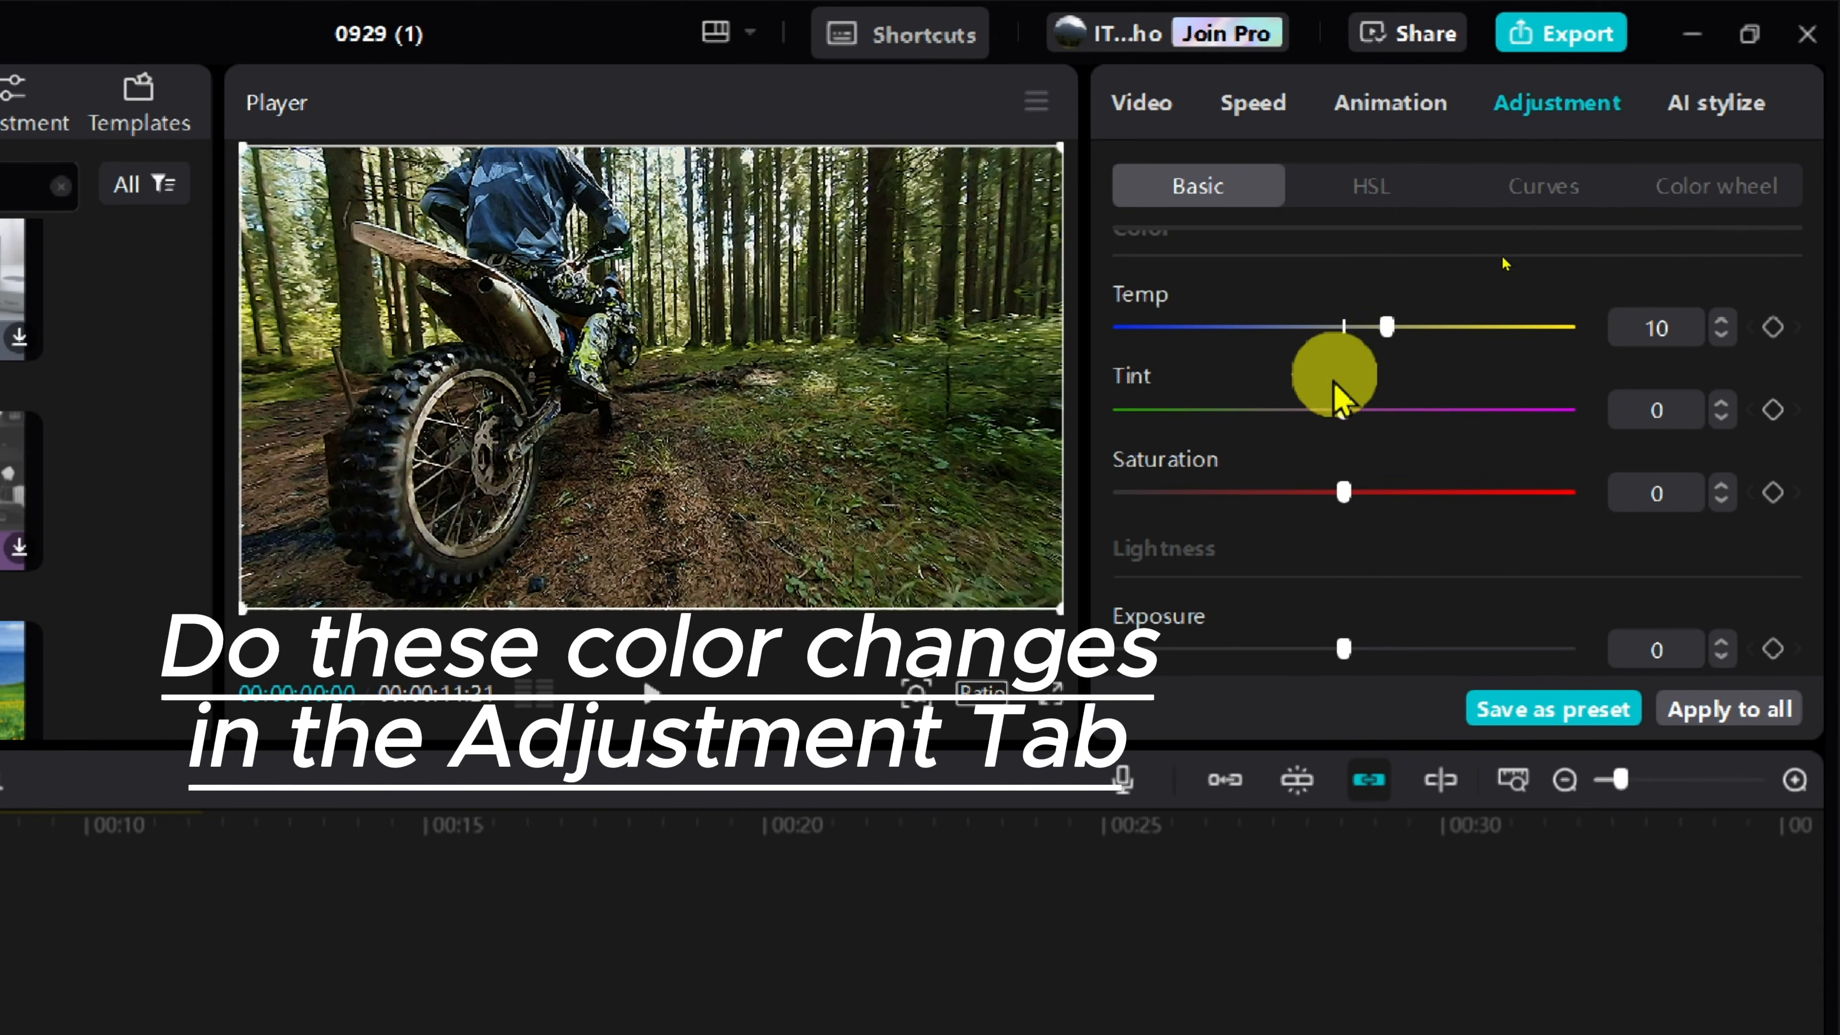
pyautogui.click(1722, 419)
pyautogui.click(1722, 485)
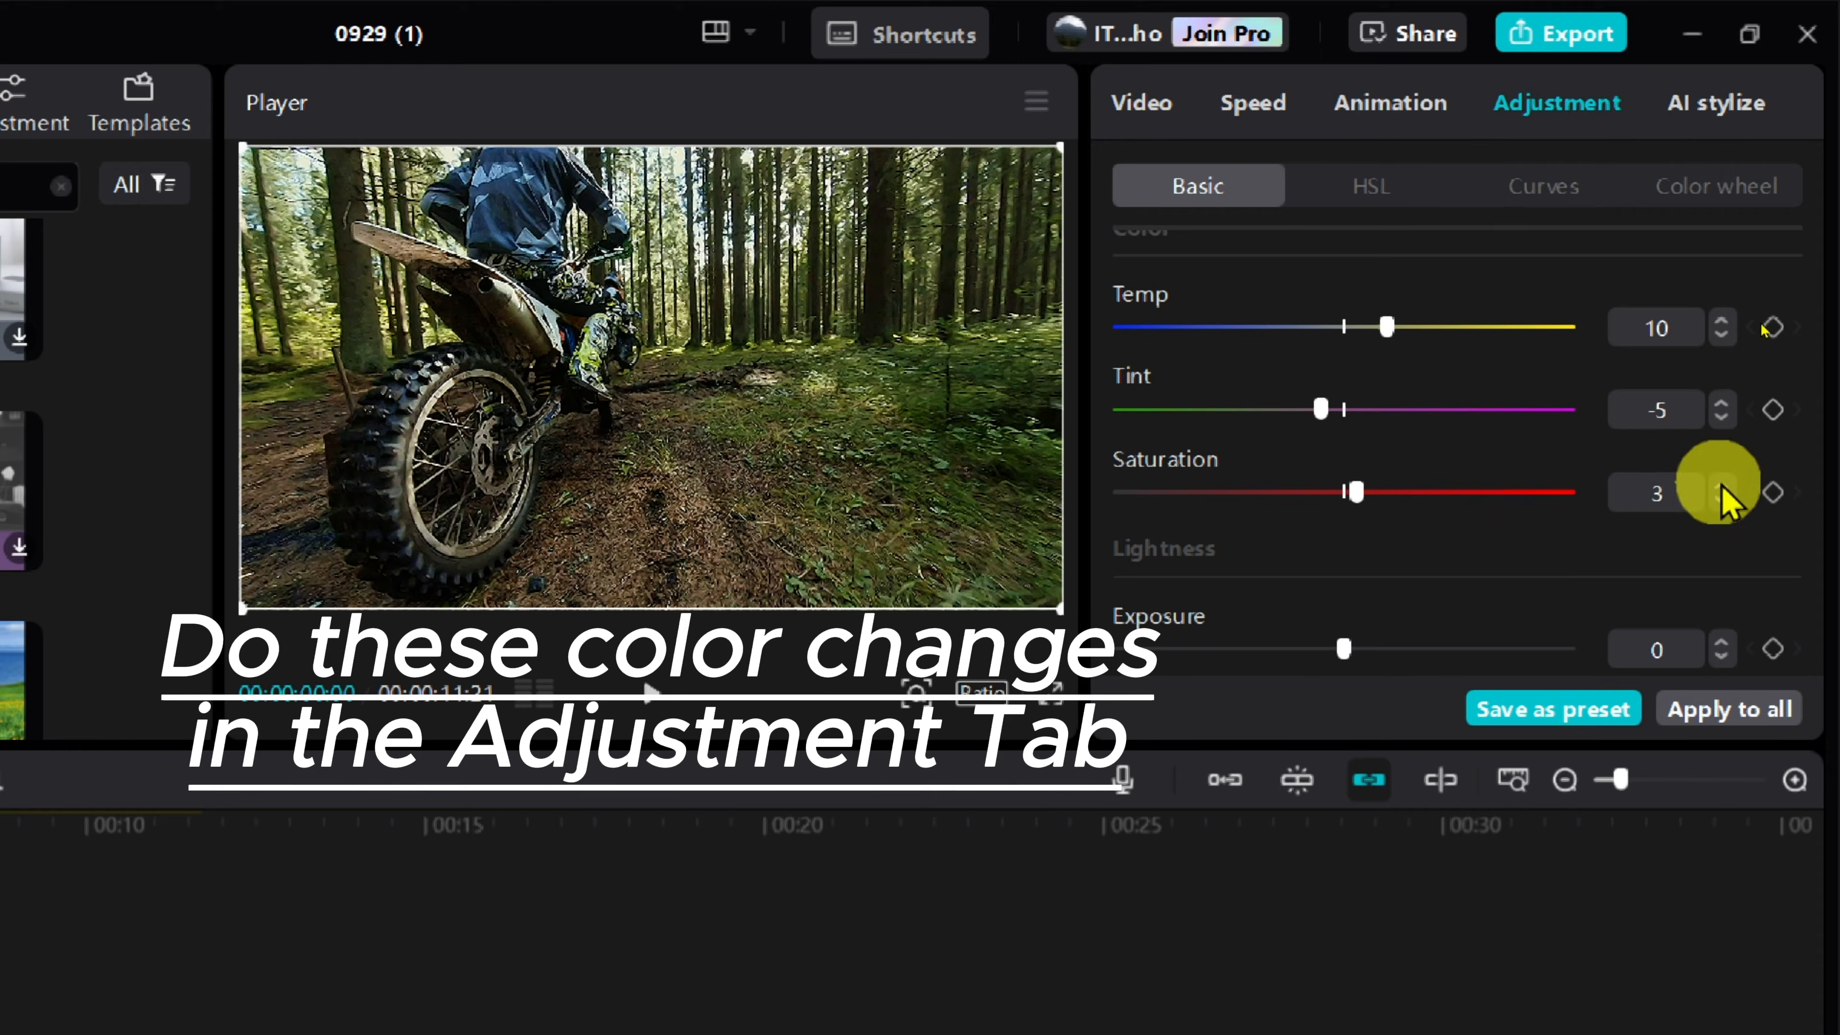
# Set the clip's Exposure to 3 and Contrast to 4 in the lightness adjustments
pyautogui.scroll(-2, 1409, 563)
pyautogui.scroll(-2, 1528, 573)
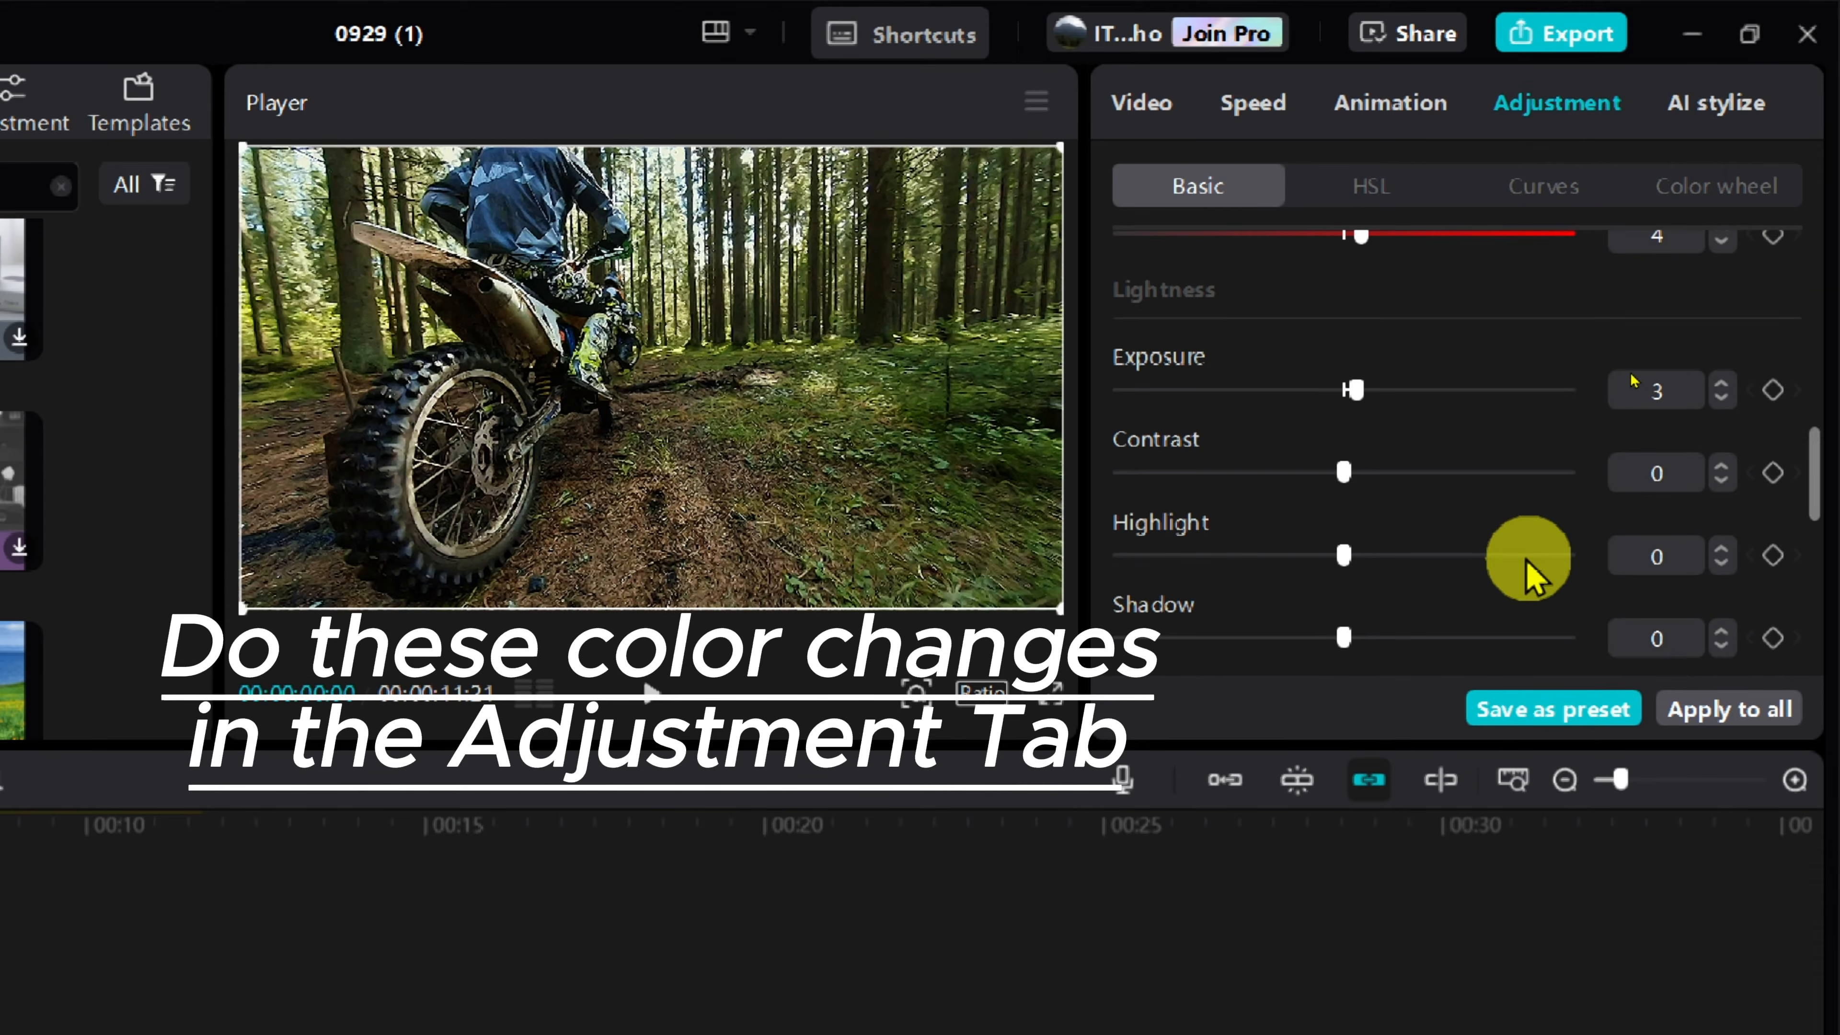
pyautogui.click(1721, 480)
pyautogui.click(1722, 481)
pyautogui.click(1721, 480)
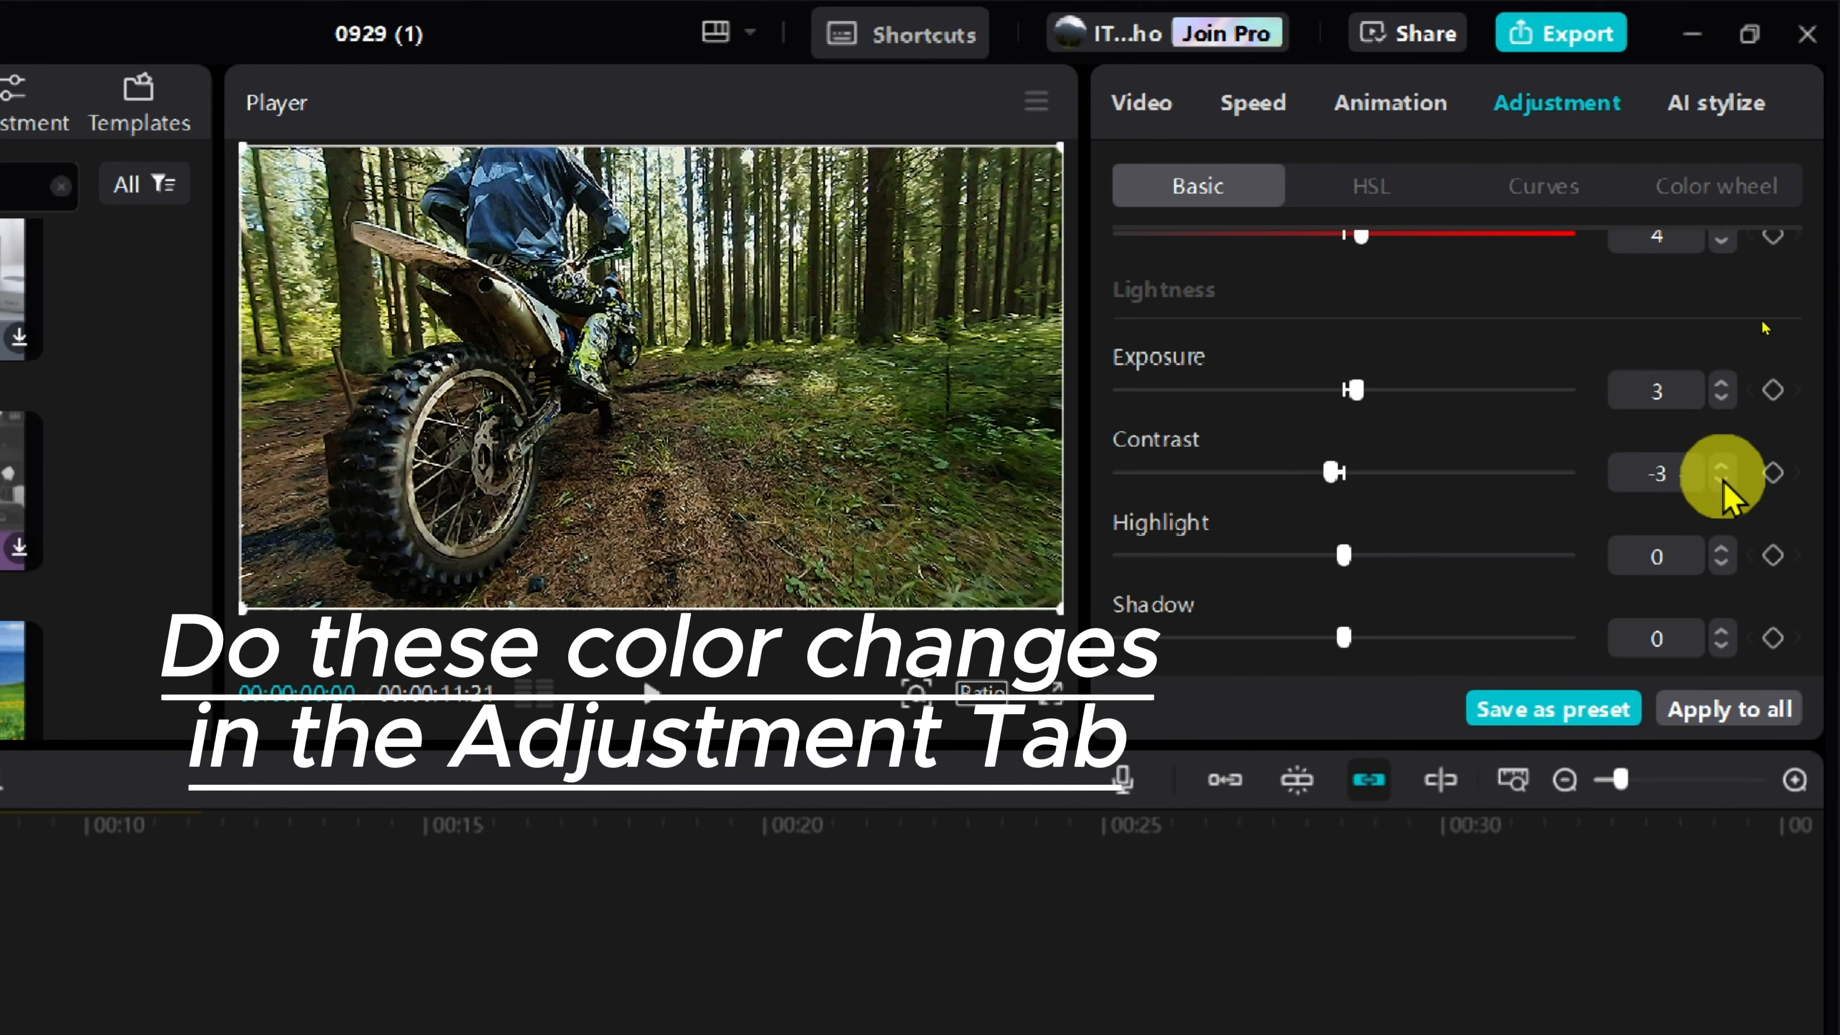
pyautogui.moveTo(1329, 473); pyautogui.dragTo(1355, 477)
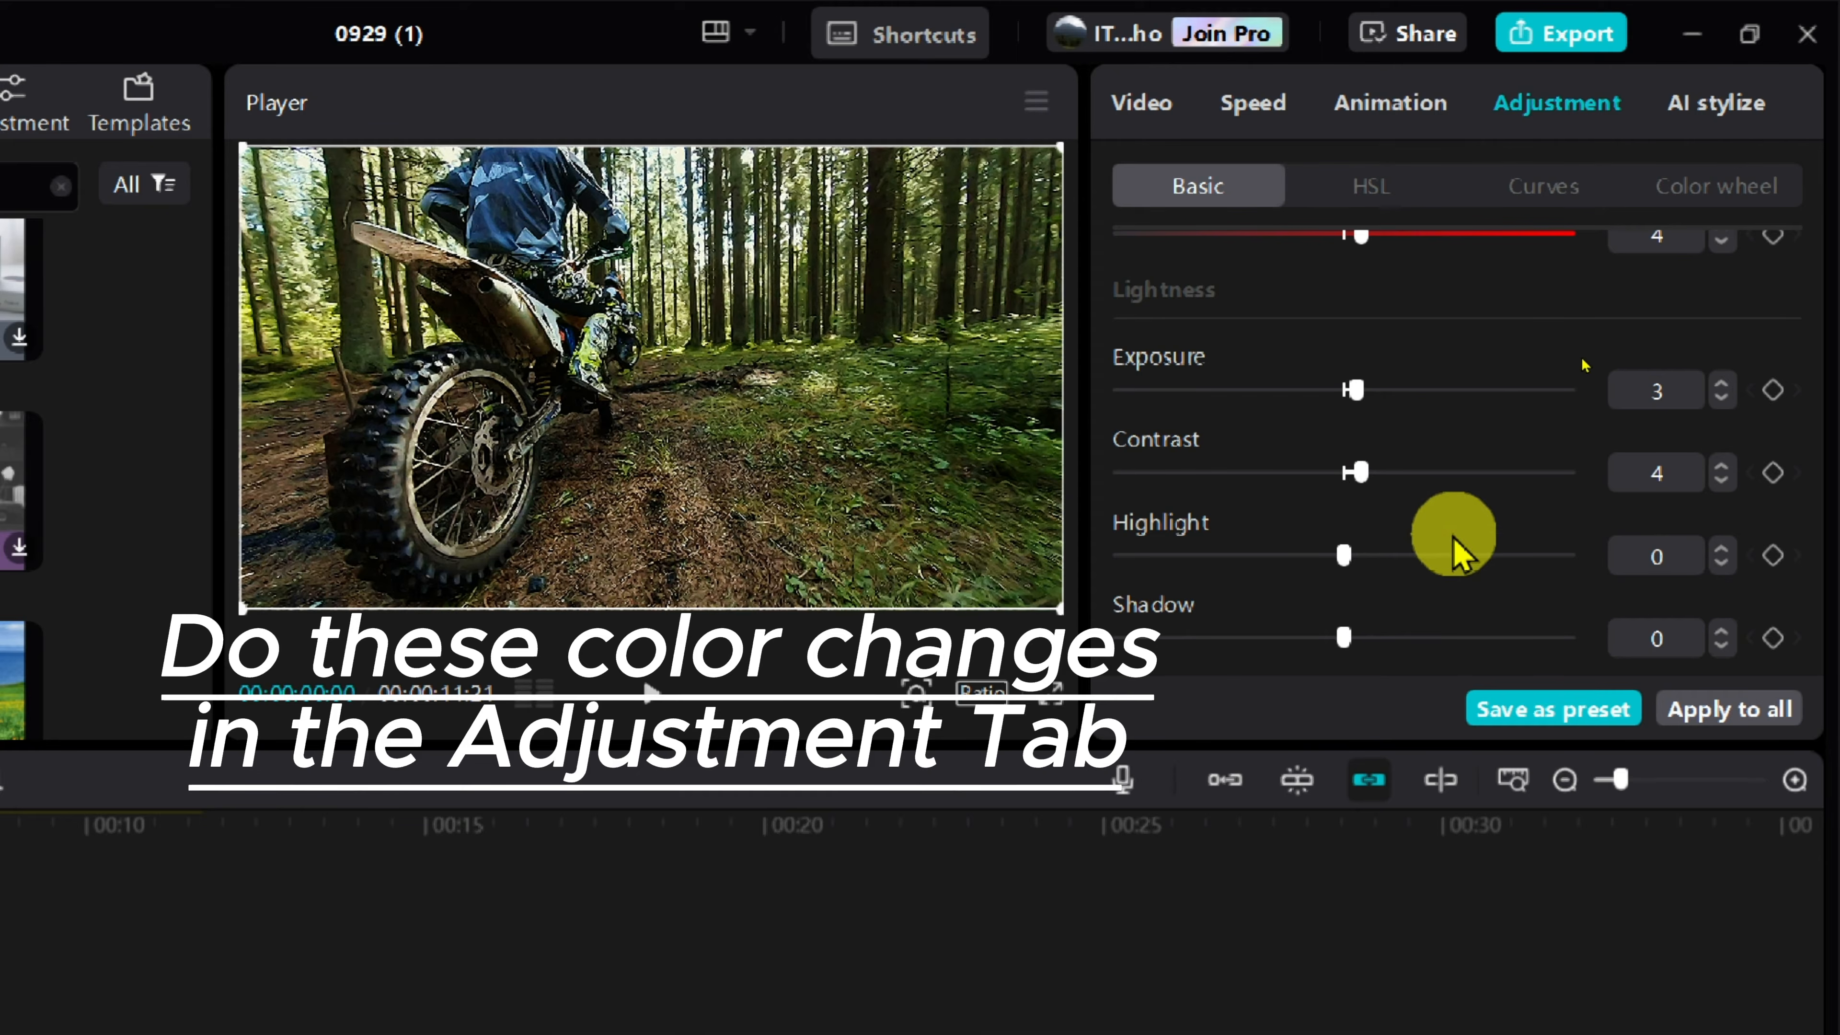
# Set the clip's Highlight, Shadow and Whites to 4 each and raise the Blacks slightly
pyautogui.click(1357, 556)
pyautogui.scroll(-2, 1520, 595)
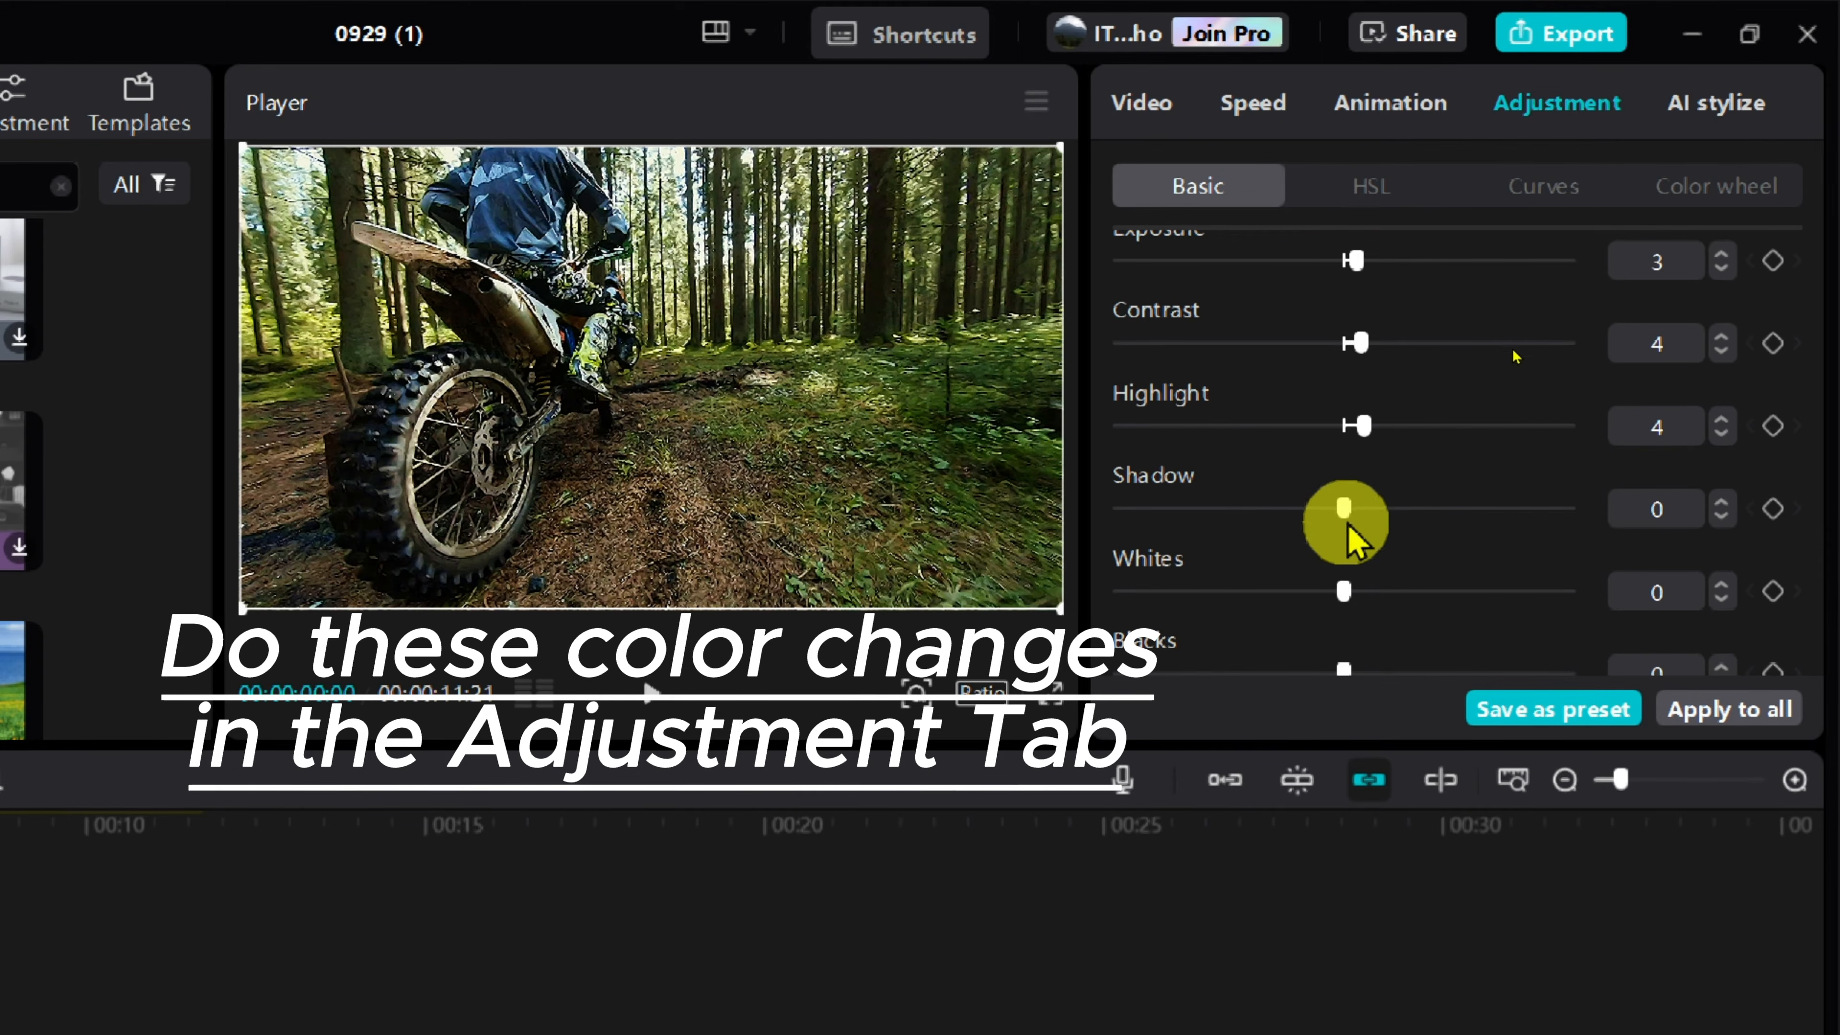
pyautogui.scroll(-2, 1355, 511)
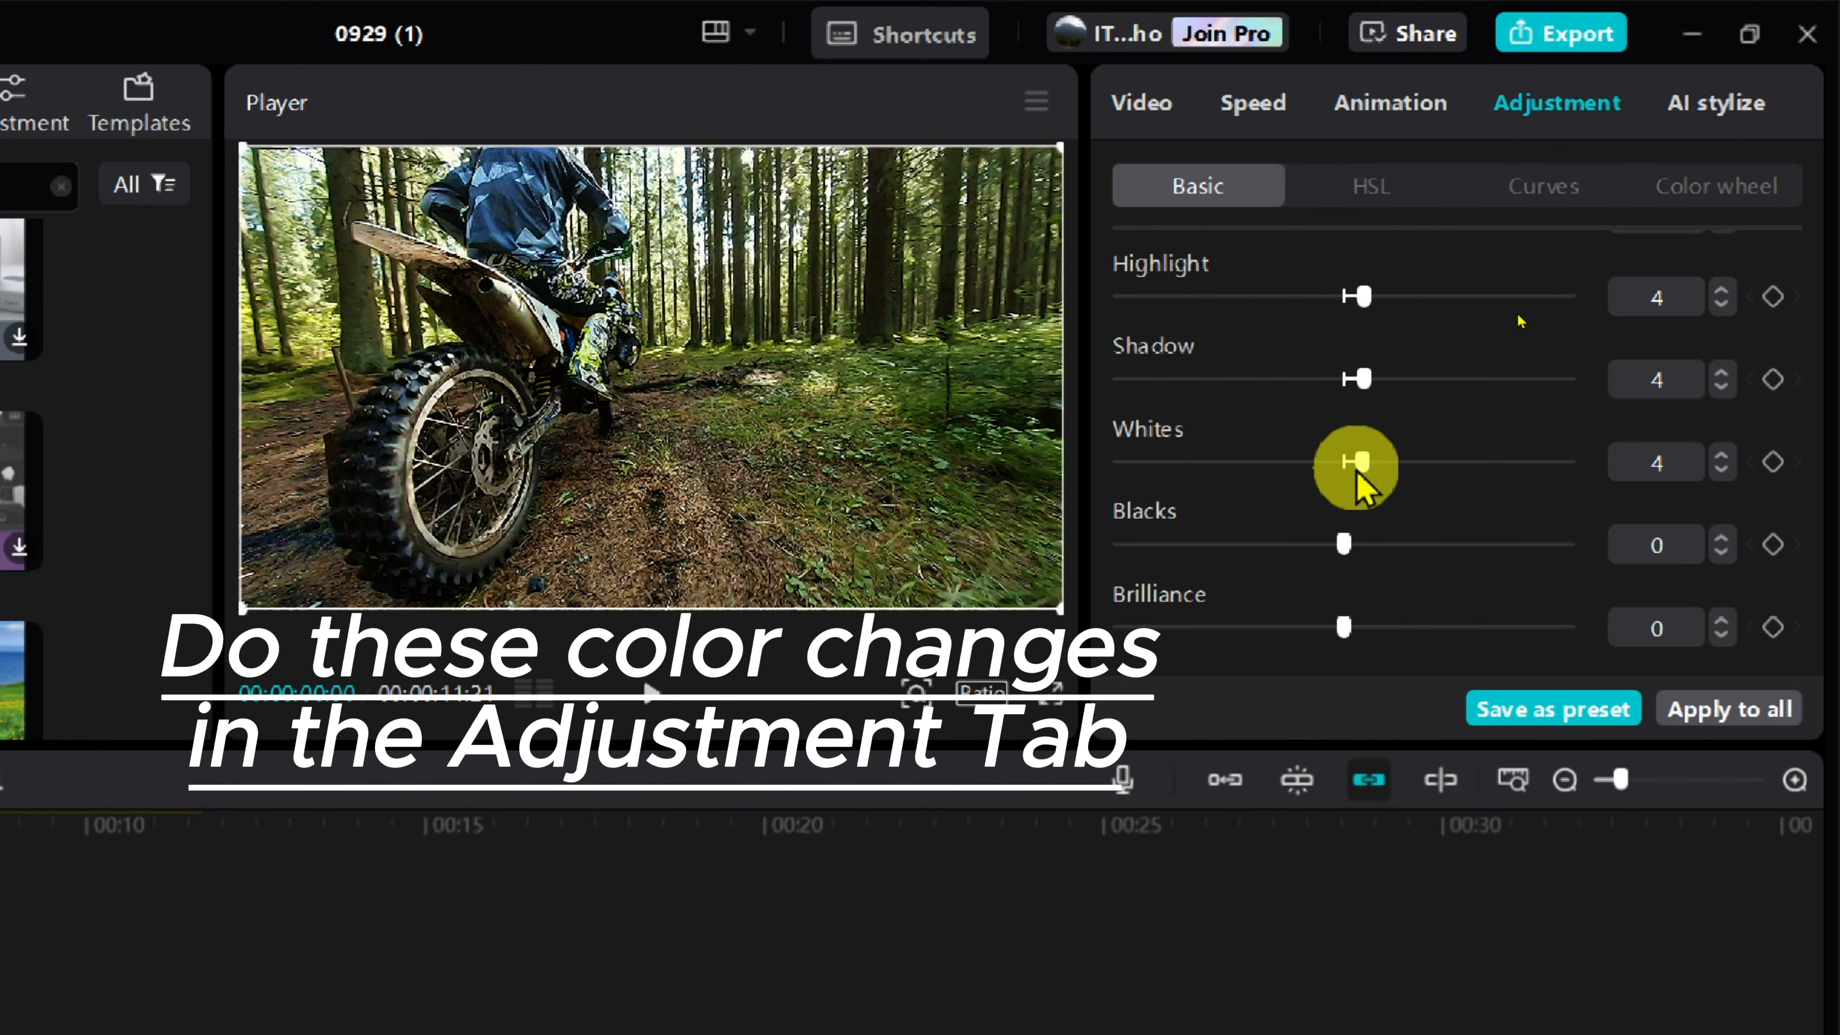
pyautogui.scroll(-2, 1357, 470)
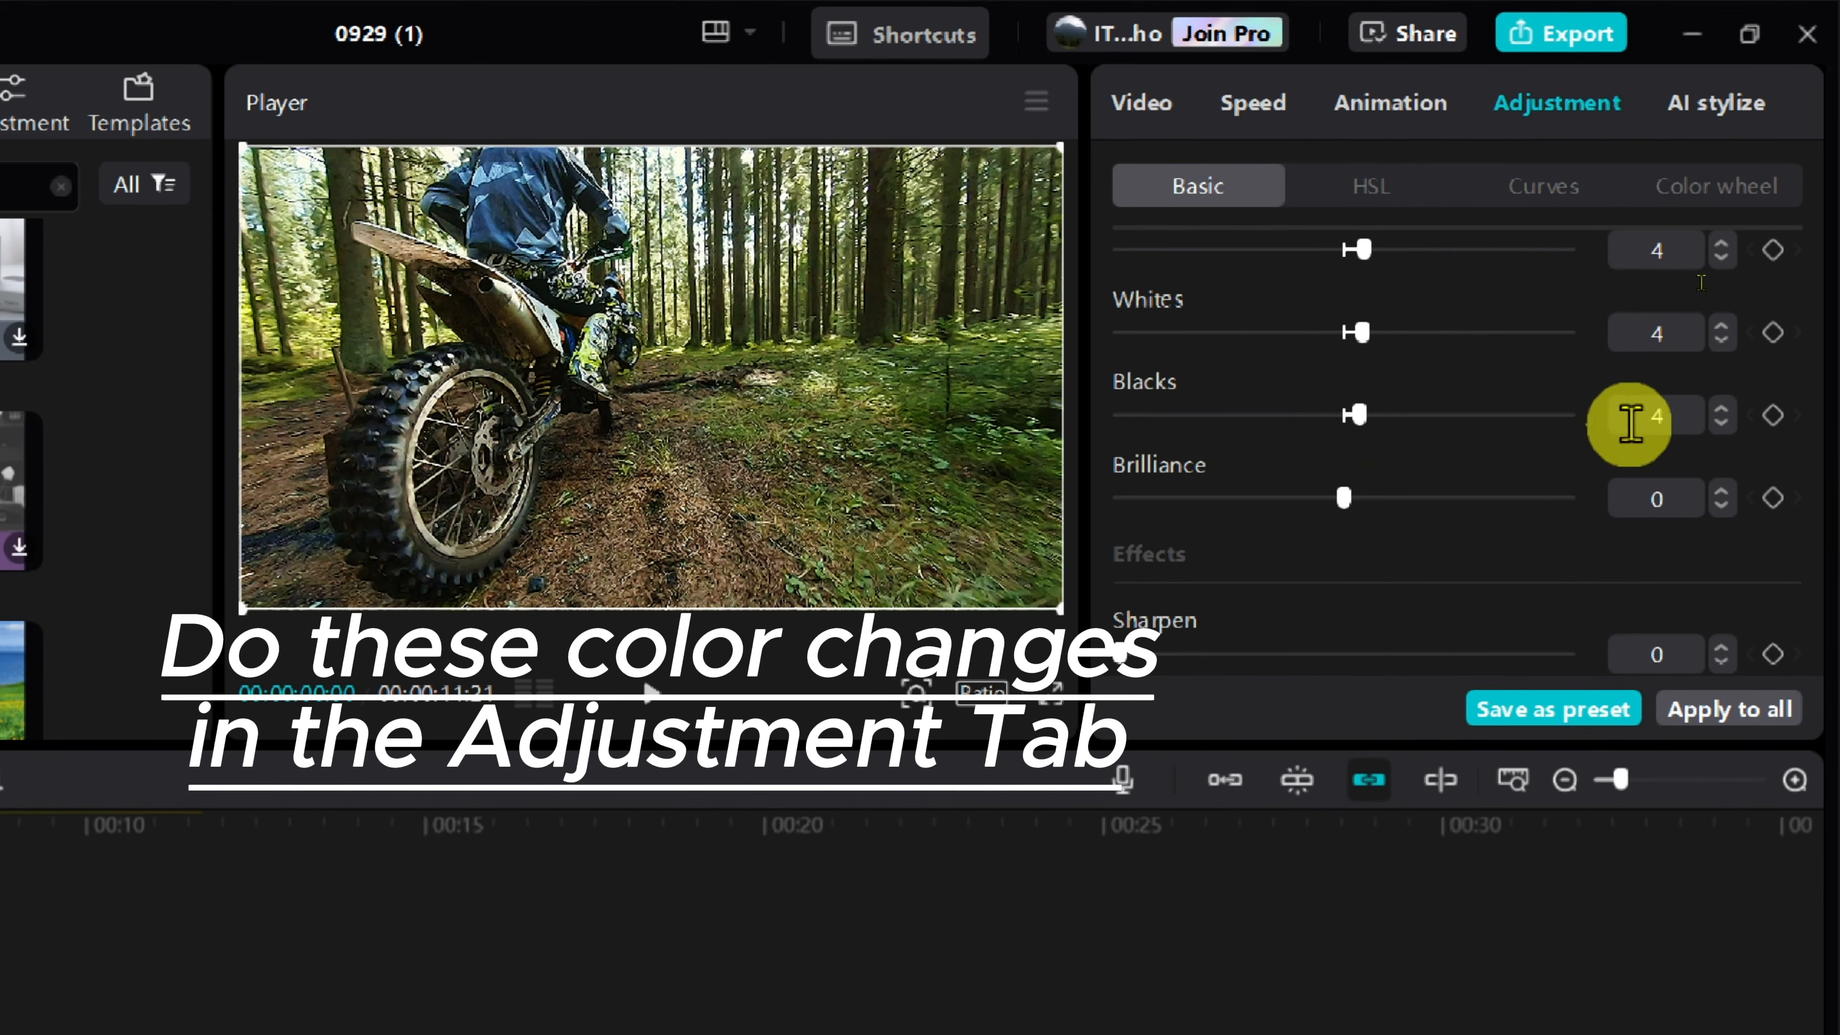
pyautogui.click(1721, 409)
pyautogui.click(1721, 409)
# Set the clip's Clarity to 4 and Vignette to 8 in the effects adjustments
pyautogui.scroll(-4, 1376, 507)
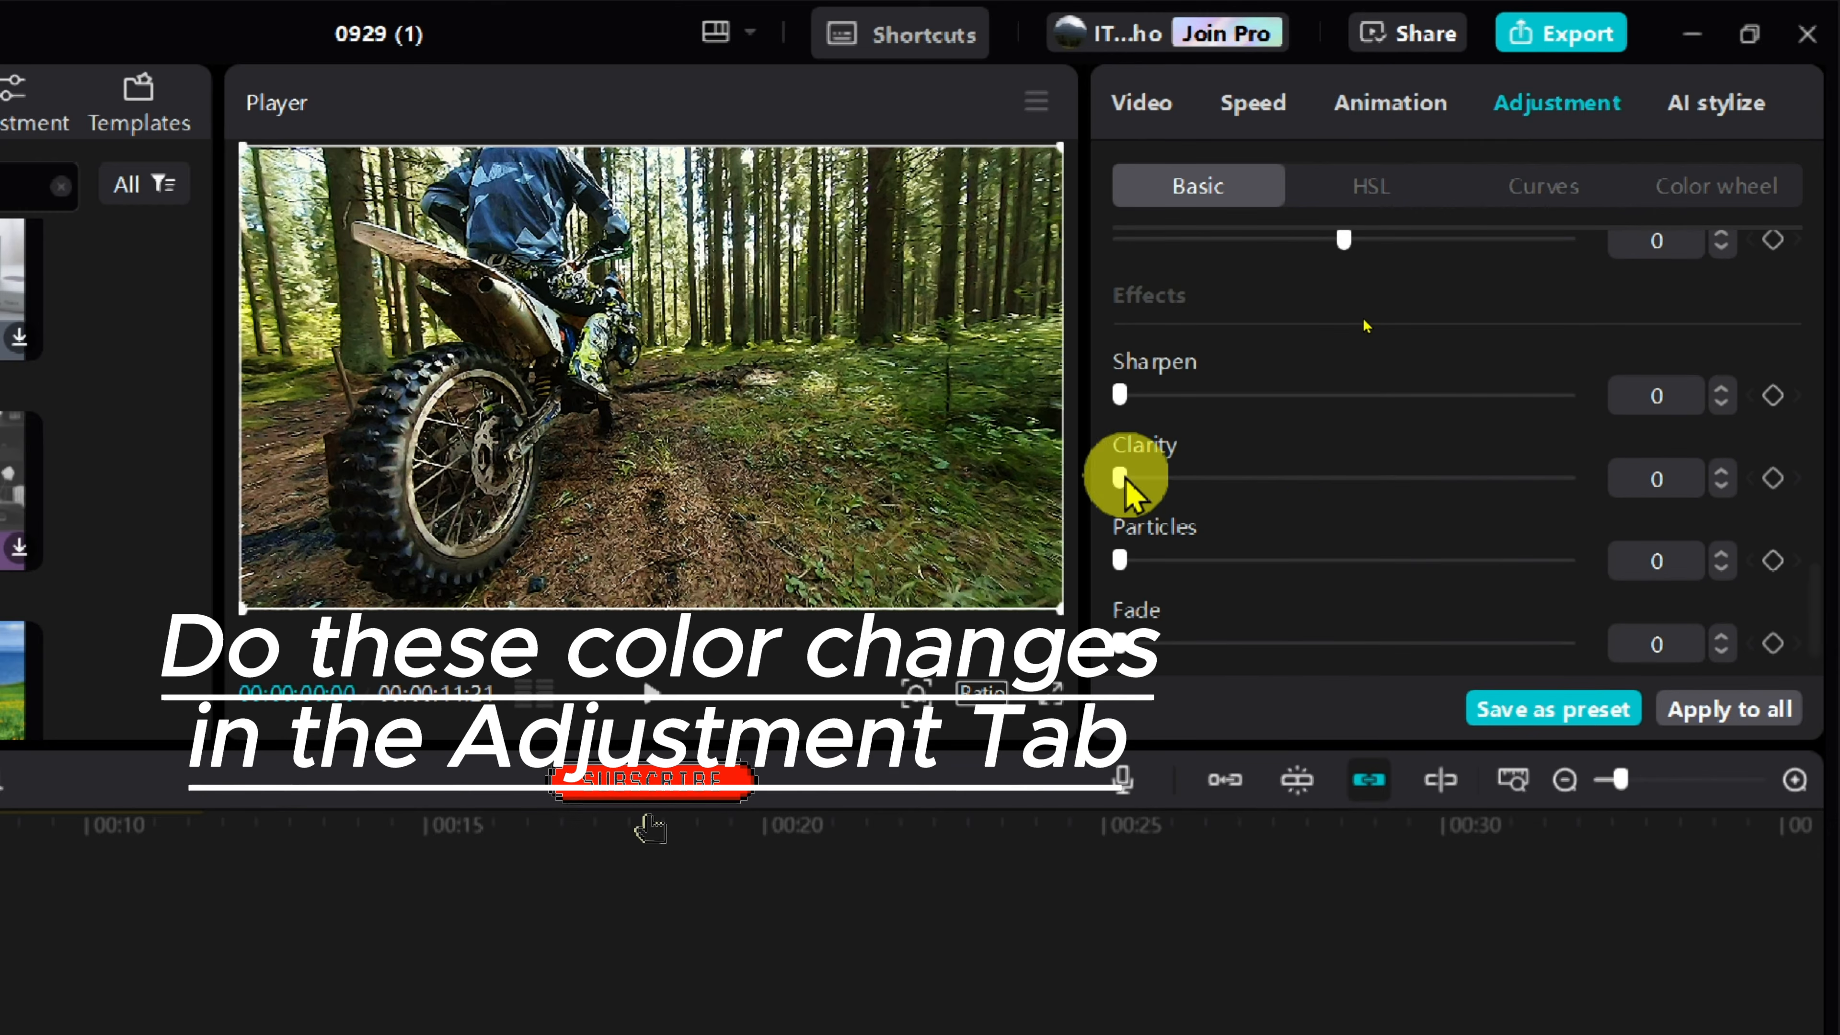
pyautogui.click(1136, 479)
pyautogui.scroll(-1, 1315, 522)
pyautogui.moveTo(1344, 656); pyautogui.dragTo(1387, 655)
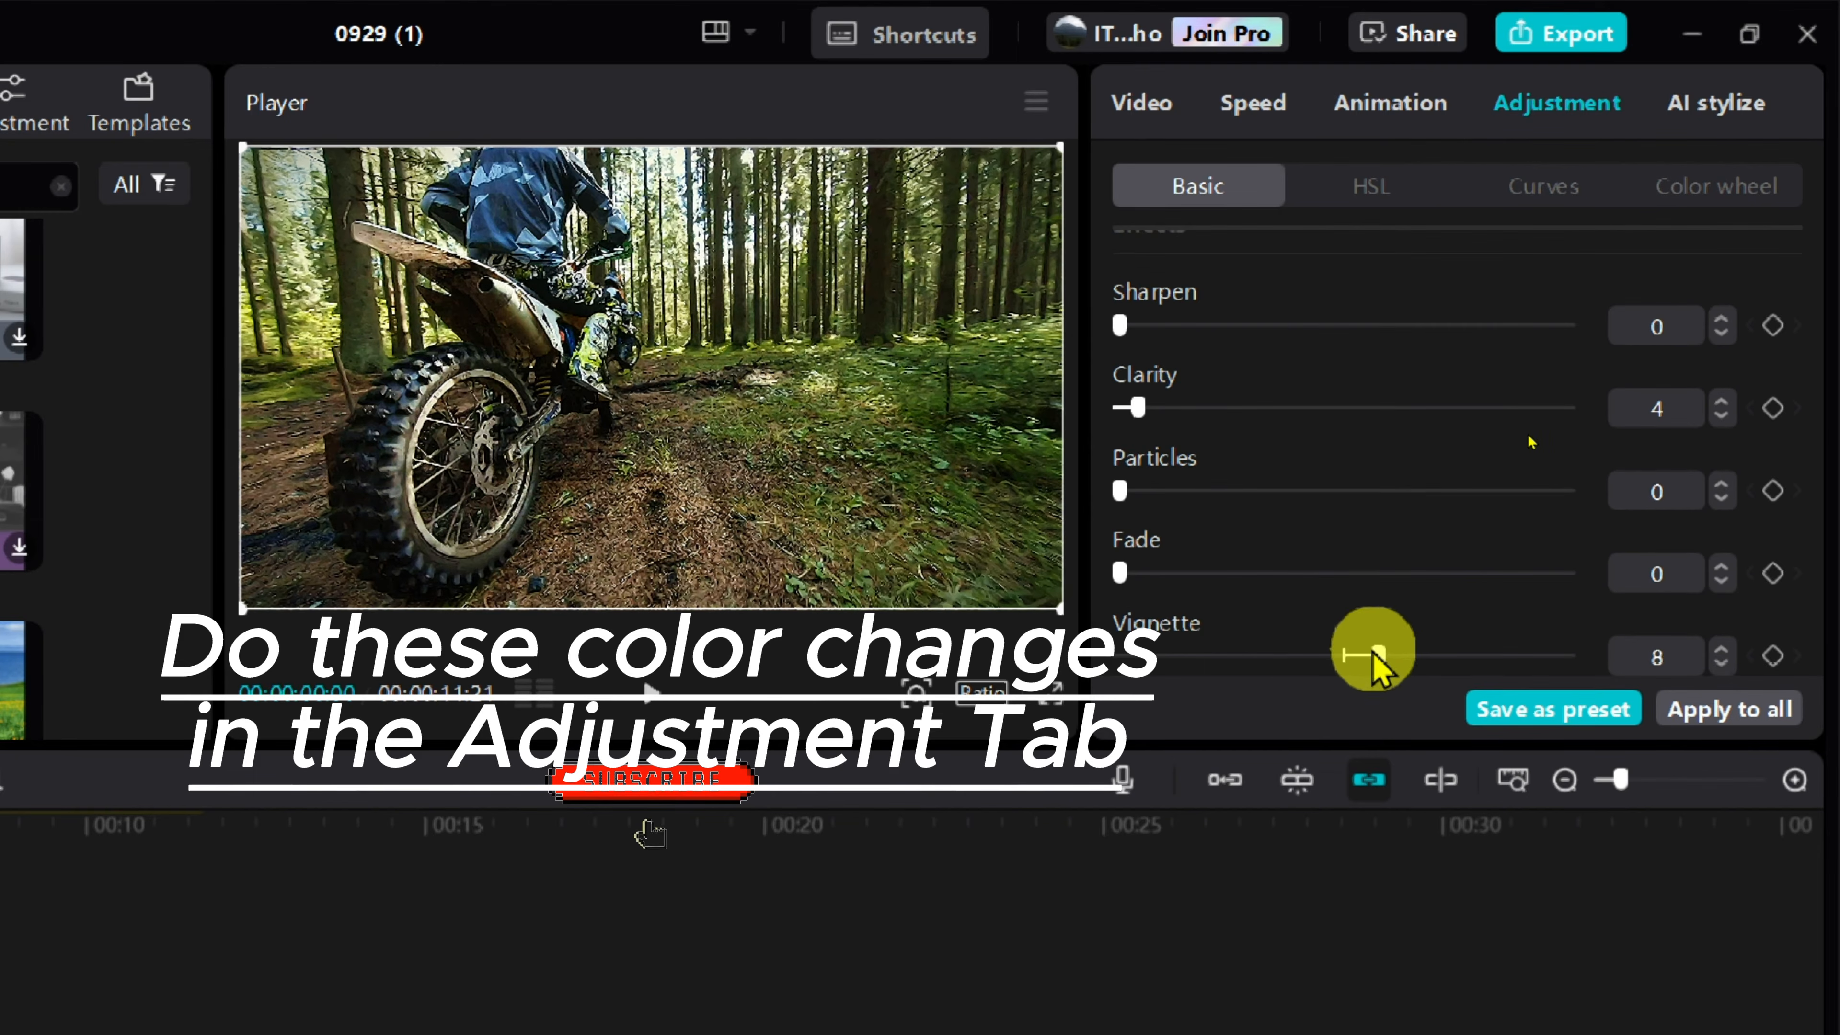
# Adjust the clip's orange tones in HSL with Tint -18, Saturation 7 and Lightness -10
pyautogui.click(1361, 186)
pyautogui.click(1225, 341)
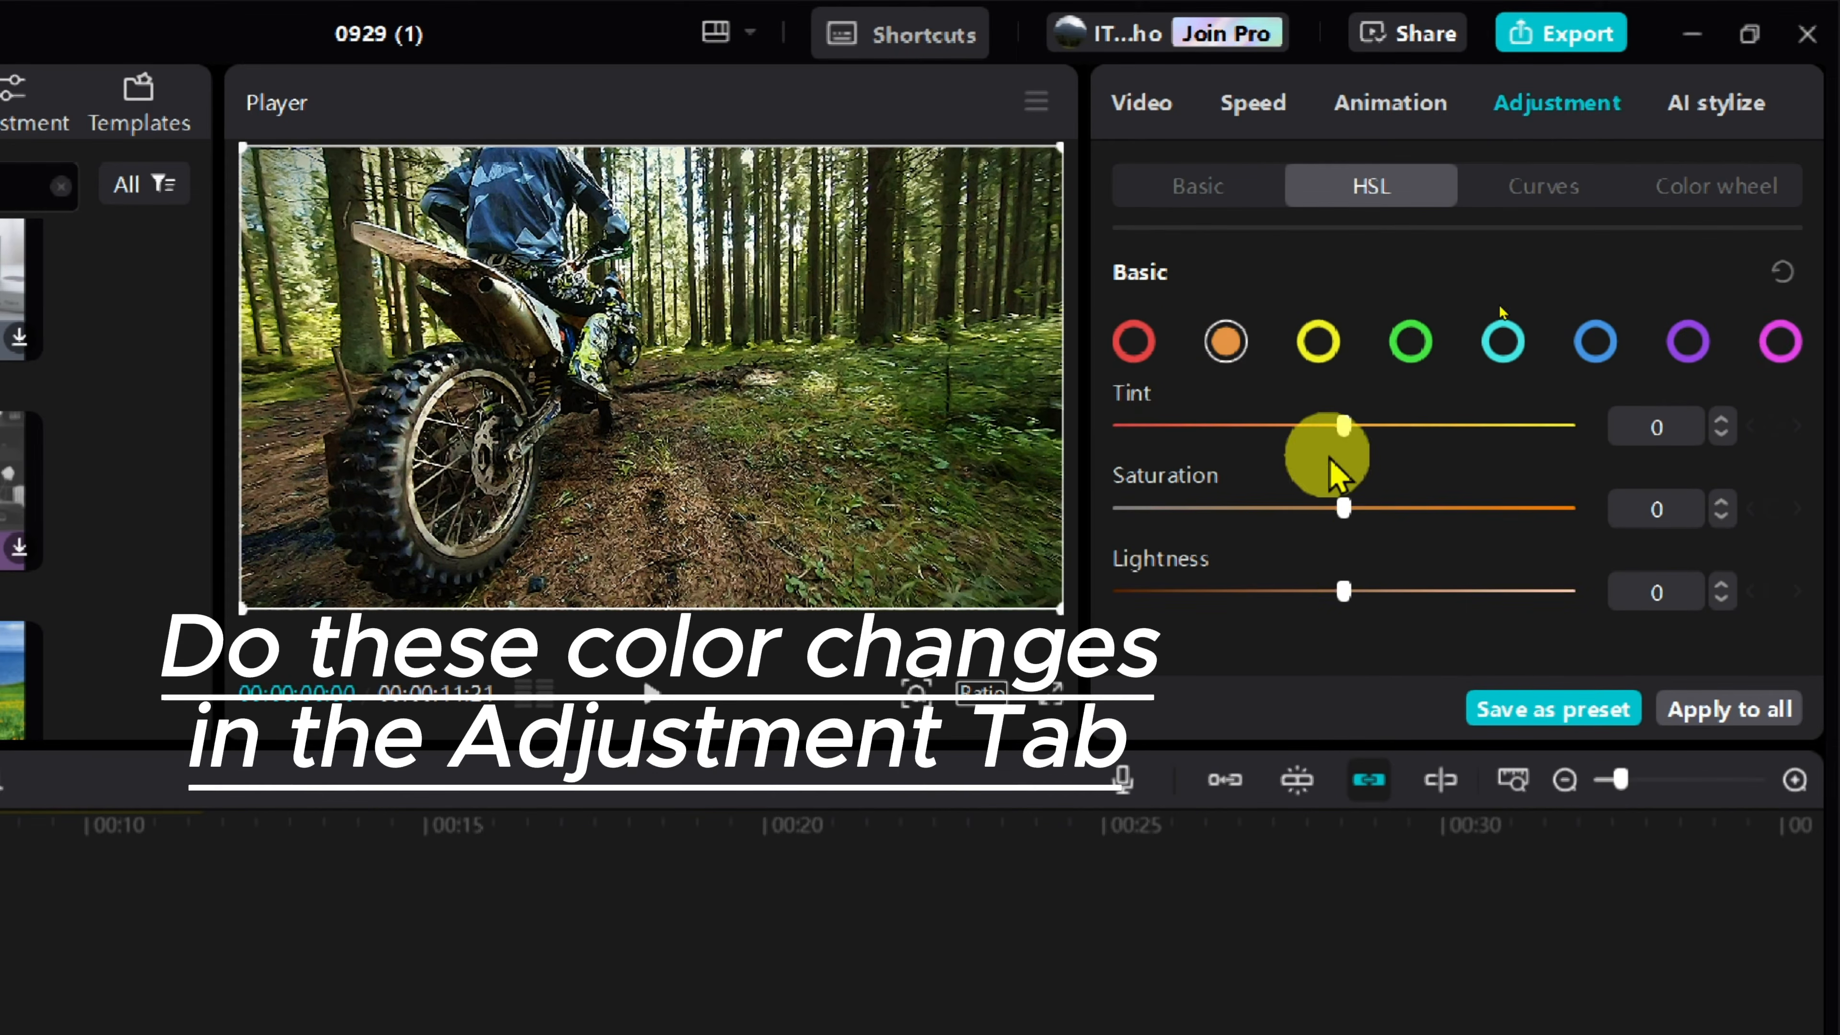
pyautogui.moveTo(1344, 426); pyautogui.dragTo(1304, 427)
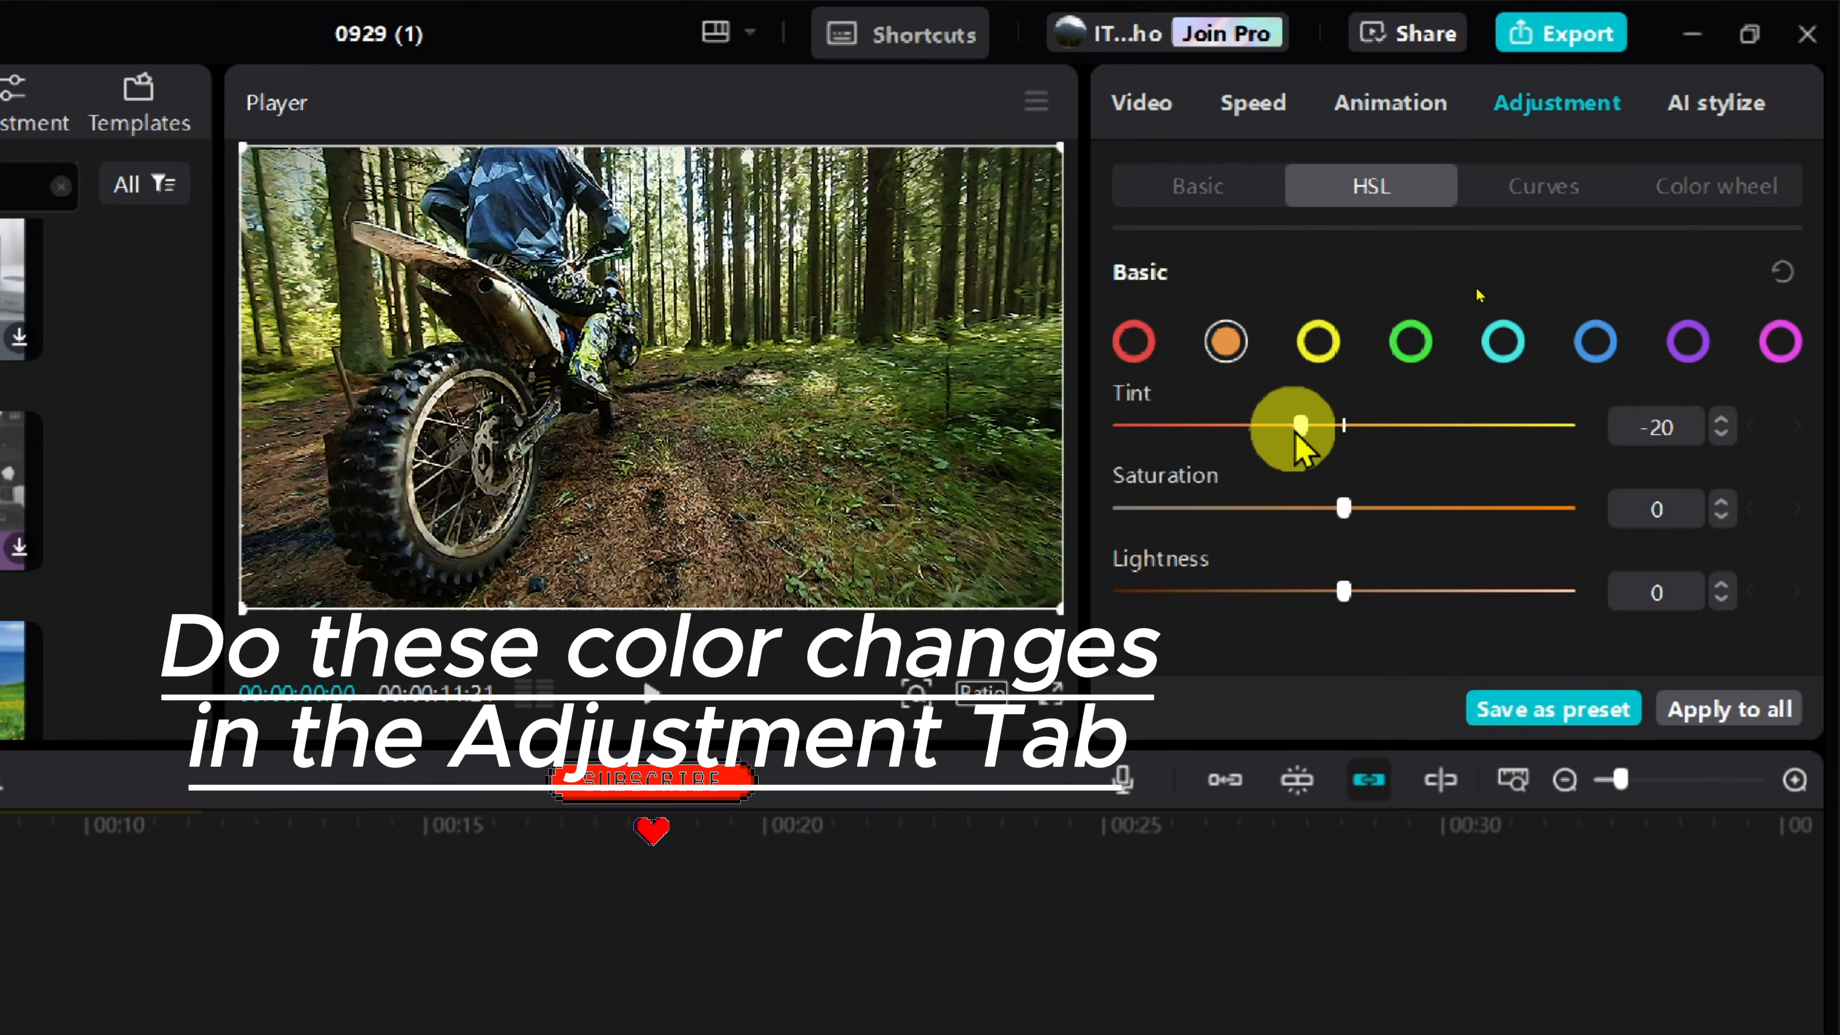
pyautogui.click(1721, 503)
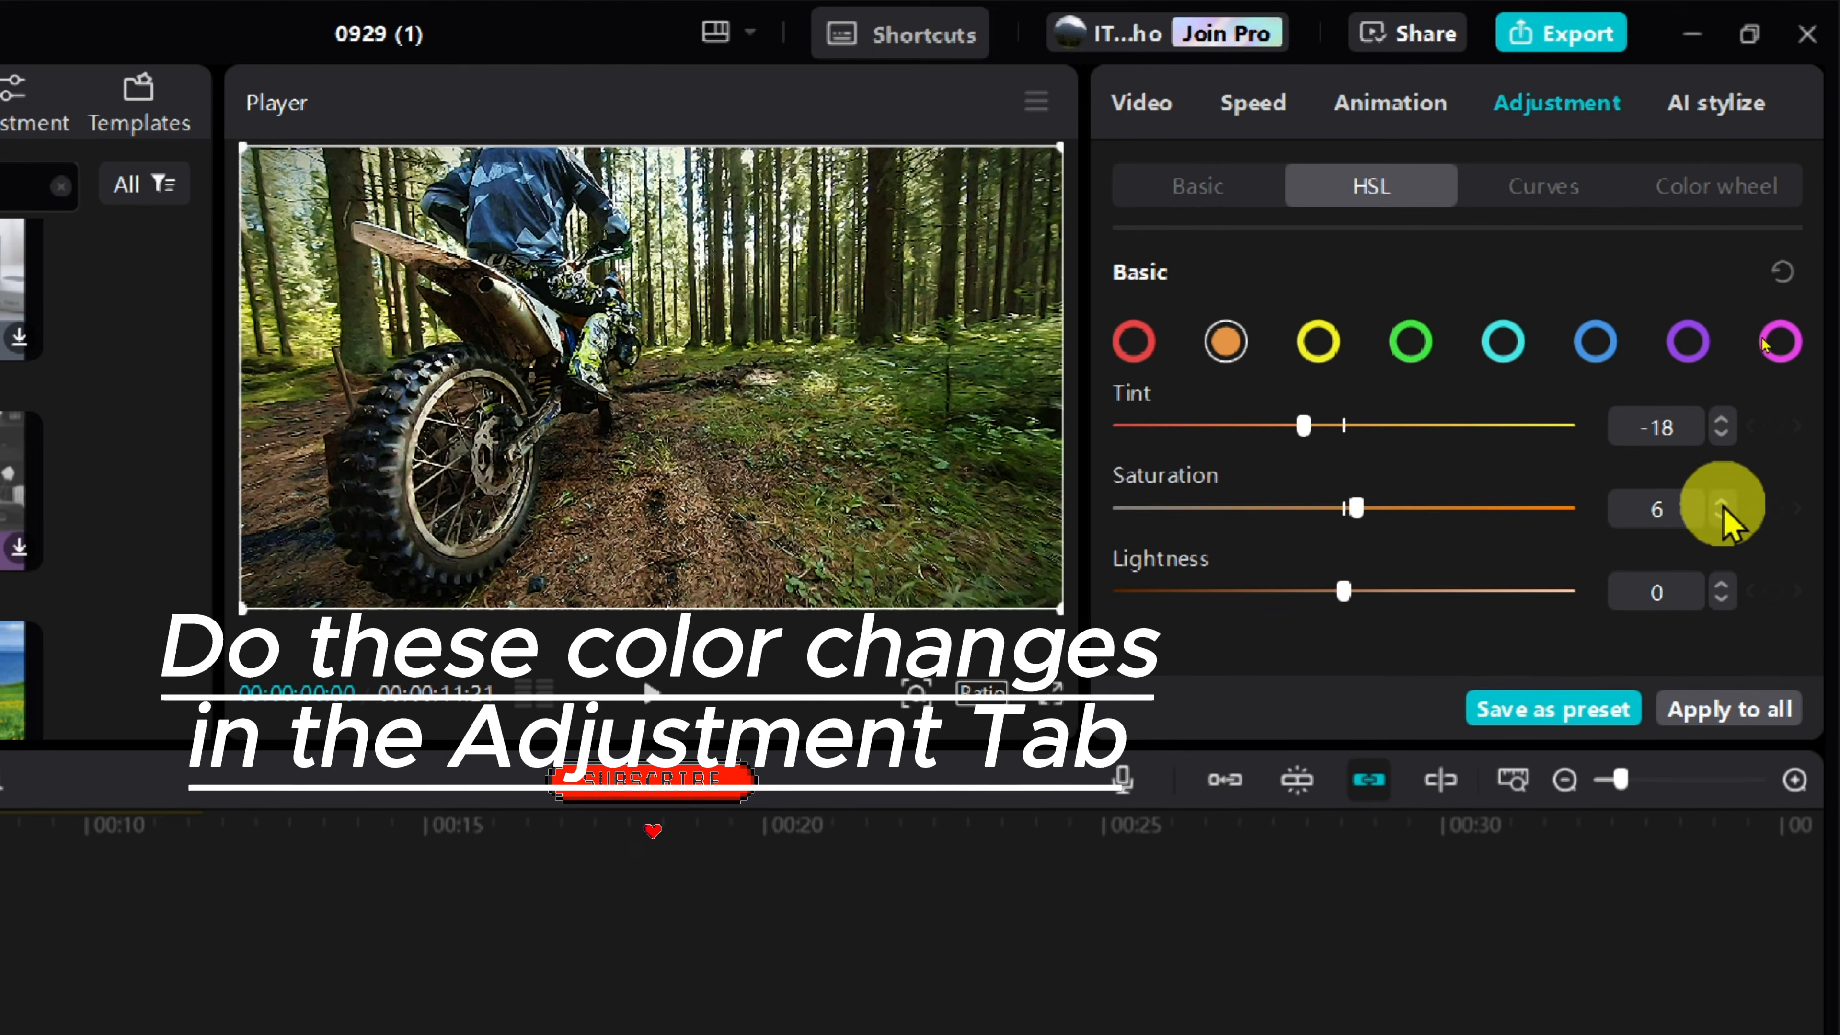
pyautogui.moveTo(1318, 592); pyautogui.dragTo(1323, 593)
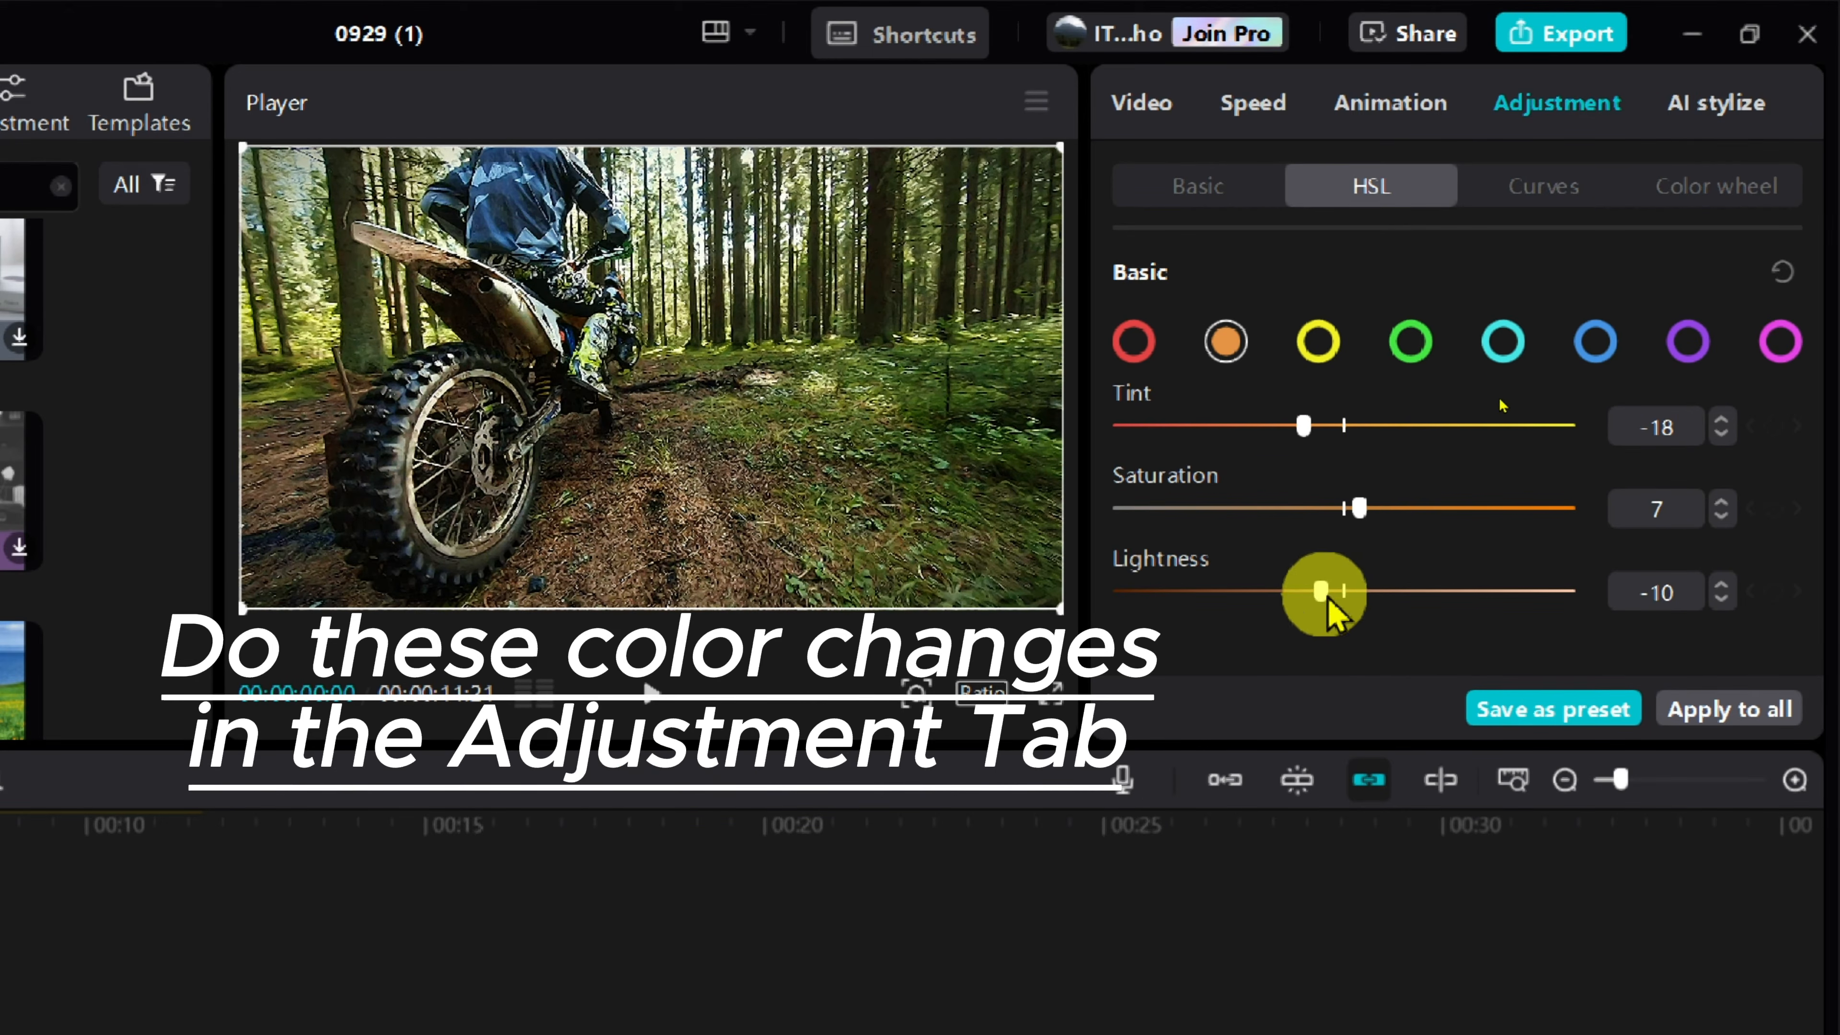
# Adjust the clip's yellow tones in HSL with Tint -10 and Saturation 8
pyautogui.click(1333, 350)
pyautogui.moveTo(1344, 428); pyautogui.dragTo(1315, 437)
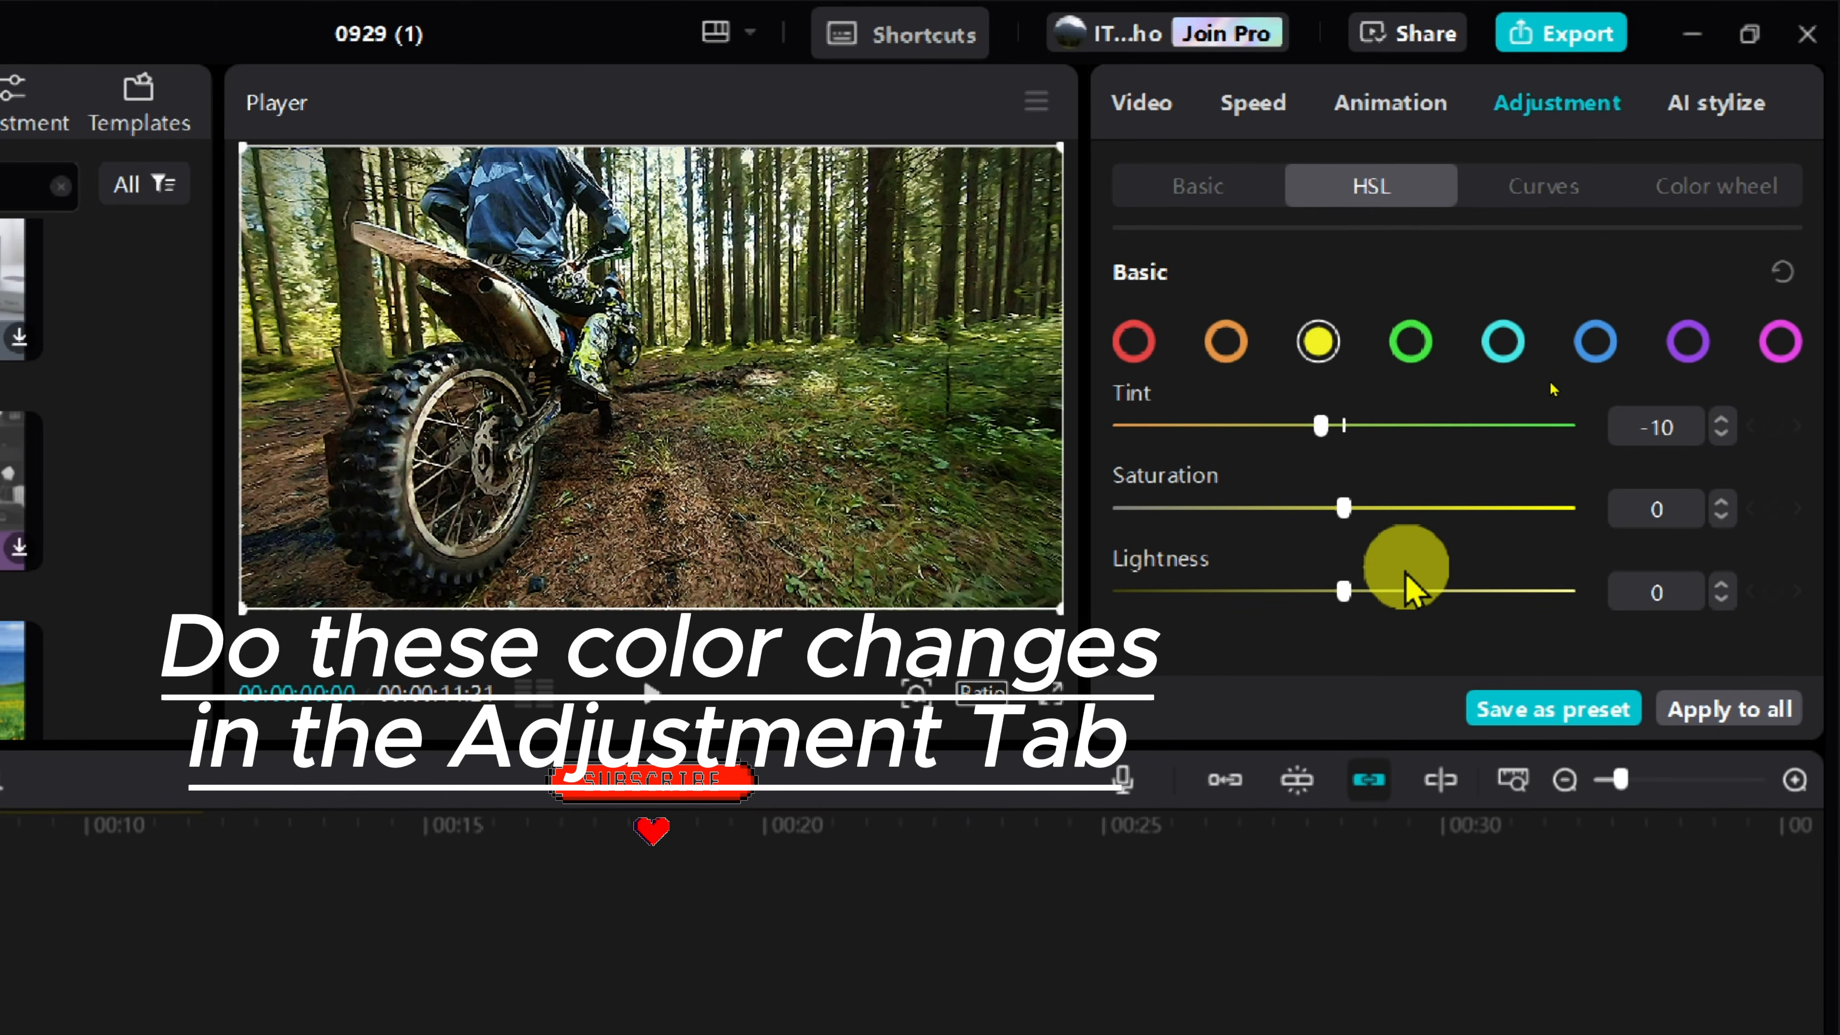
pyautogui.moveTo(1362, 516); pyautogui.dragTo(1359, 516)
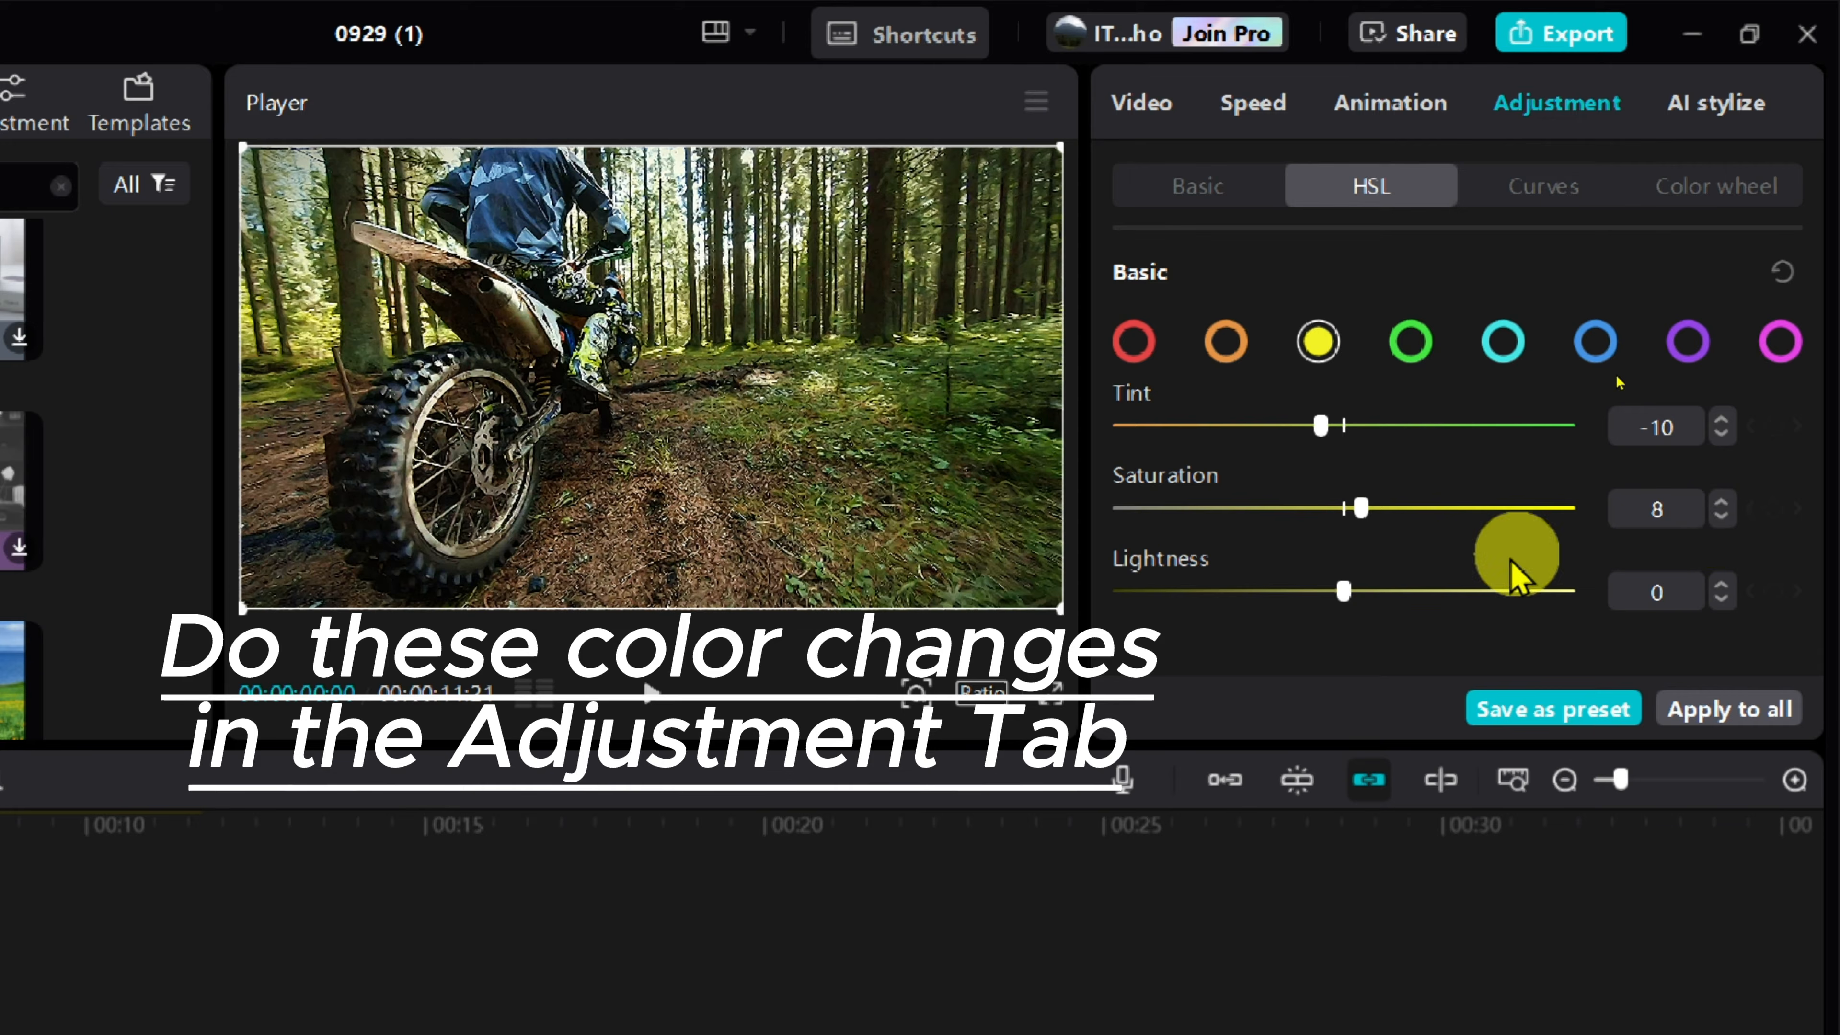
# Set the Lightness of the clip's green tones to -7 in HSL
pyautogui.click(1413, 344)
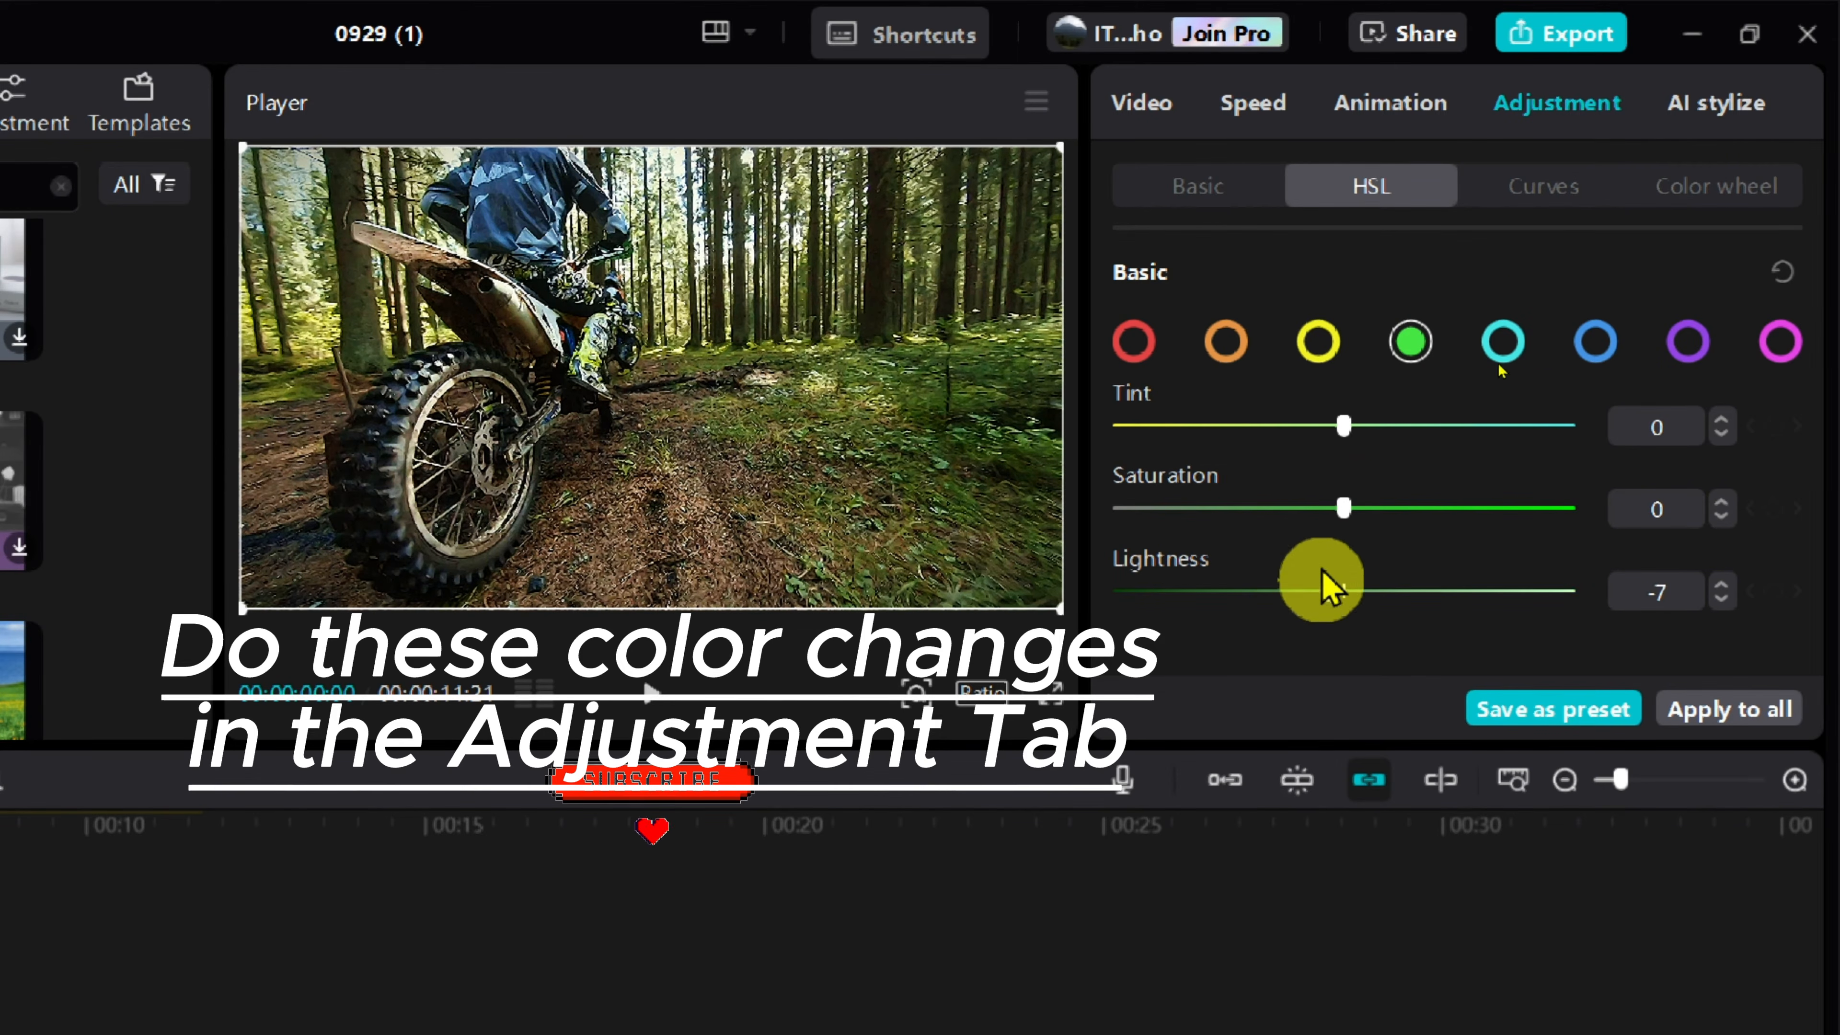
pyautogui.moveTo(1328, 425); pyautogui.dragTo(1323, 471)
# Anchor the clip's Luma curve at its midpoint and slightly adjust its upper and lower quarter points
pyautogui.click(1525, 190)
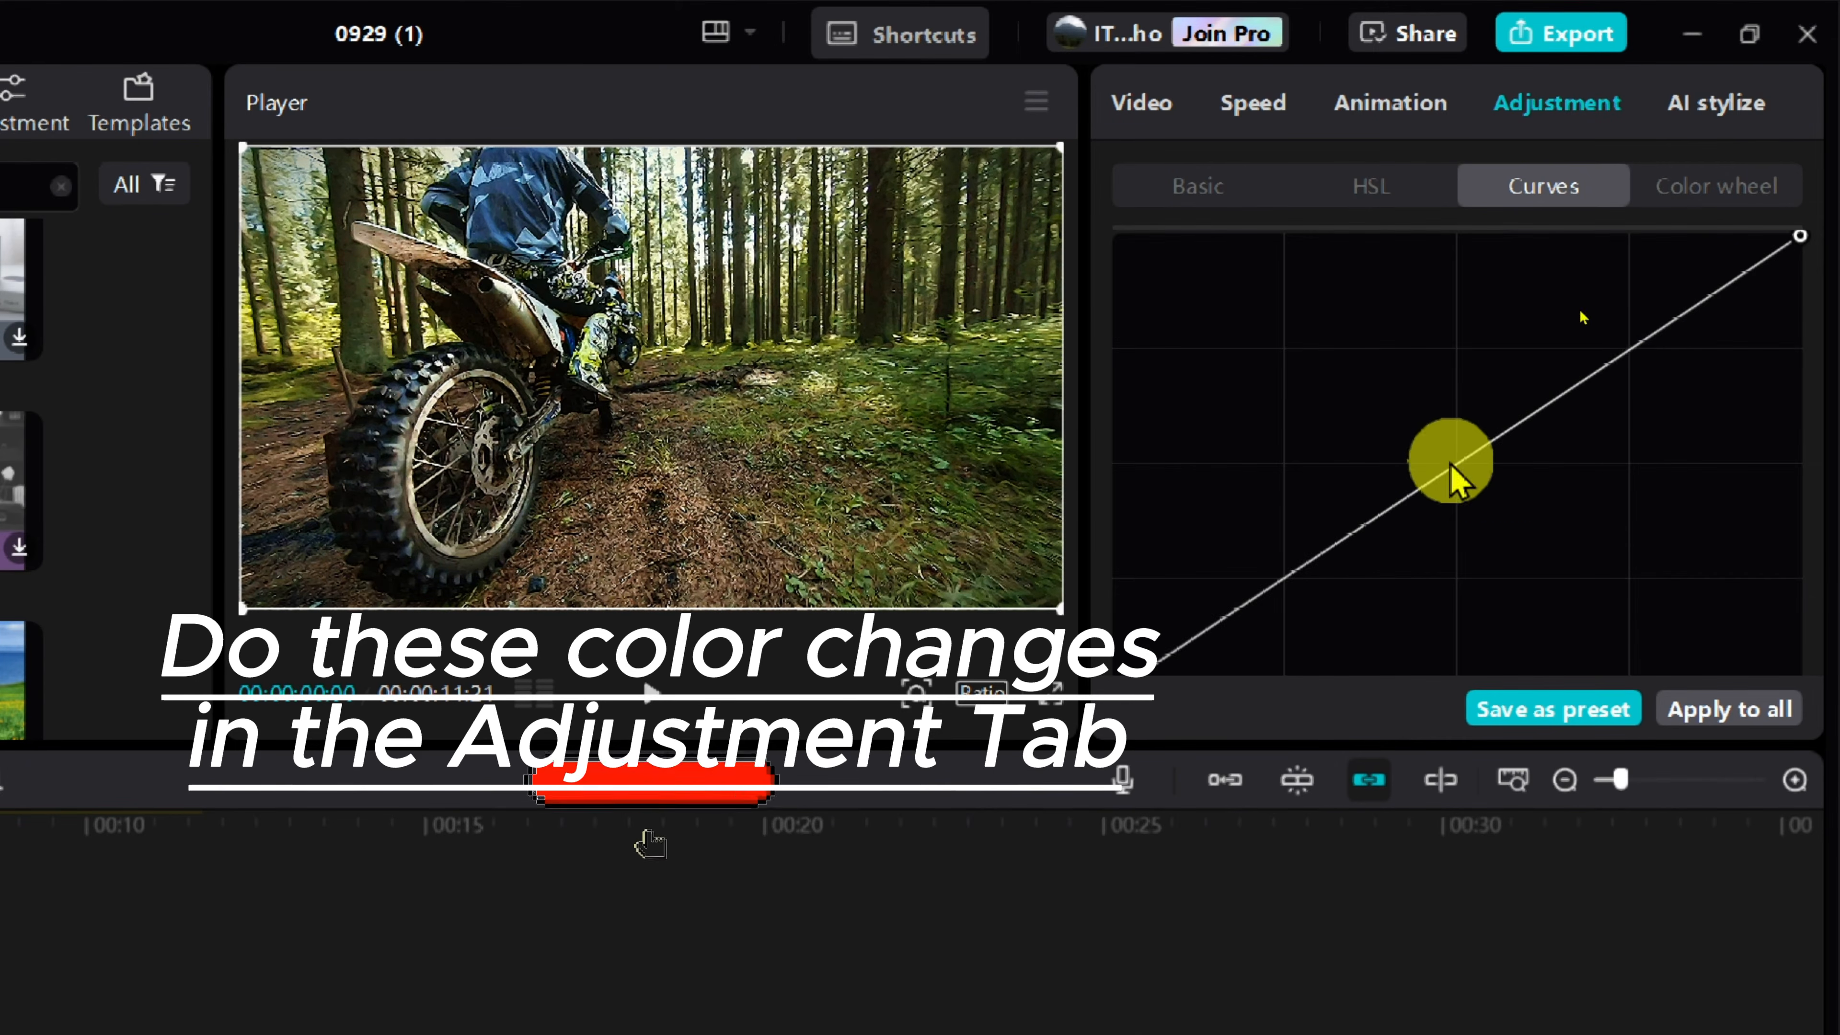
pyautogui.click(1454, 456)
pyautogui.moveTo(1606, 359)
pyautogui.mouseDown()
pyautogui.moveTo(1606, 325)
pyautogui.moveTo(1655, 391)
pyautogui.moveTo(1638, 359)
pyautogui.mouseUp()
pyautogui.moveTo(1281, 579); pyautogui.dragTo(1270, 581)
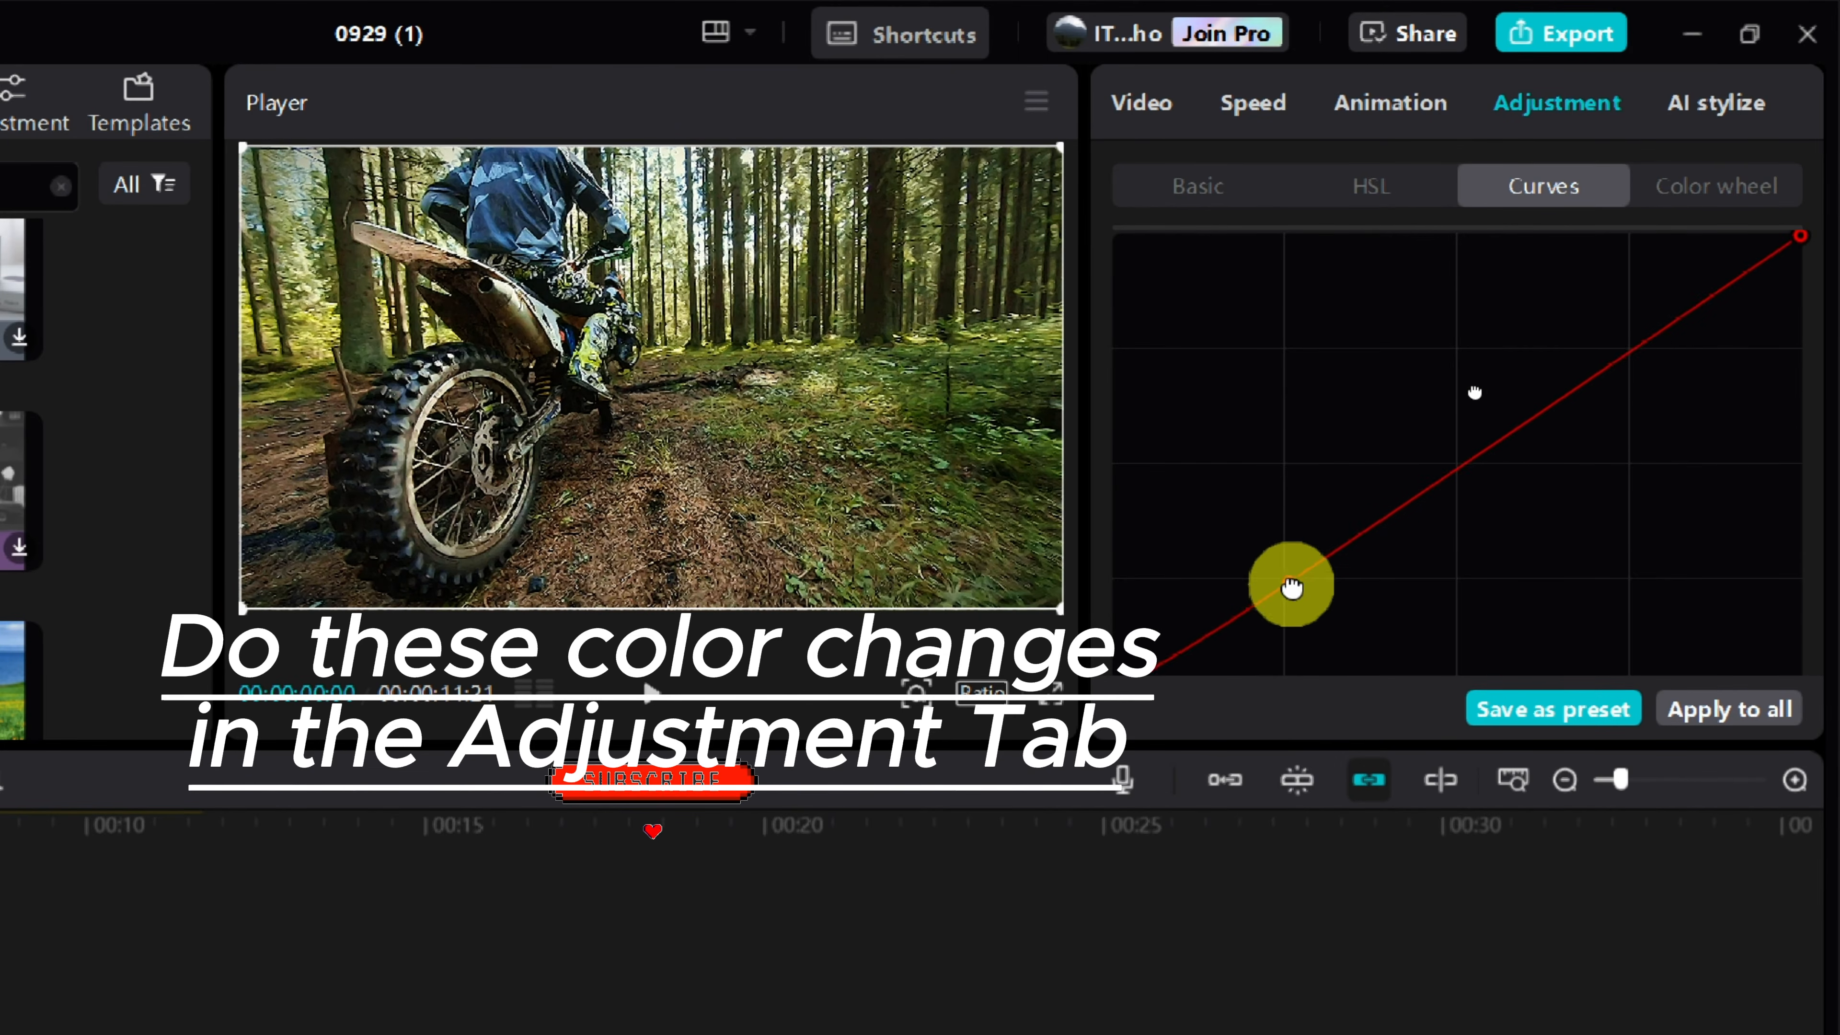
# Fine-tune the clip's red and green curves with slight adjustments at their midpoints and upper quarters
pyautogui.moveTo(1455, 462)
pyautogui.mouseDown()
pyautogui.moveTo(1479, 485)
pyautogui.moveTo(1455, 463)
pyautogui.mouseUp()
pyautogui.moveTo(1636, 348)
pyautogui.mouseDown()
pyautogui.moveTo(1609, 330)
pyautogui.moveTo(1624, 340)
pyautogui.mouseUp()
pyautogui.scroll(-8, 1692, 483)
pyautogui.click(1634, 349)
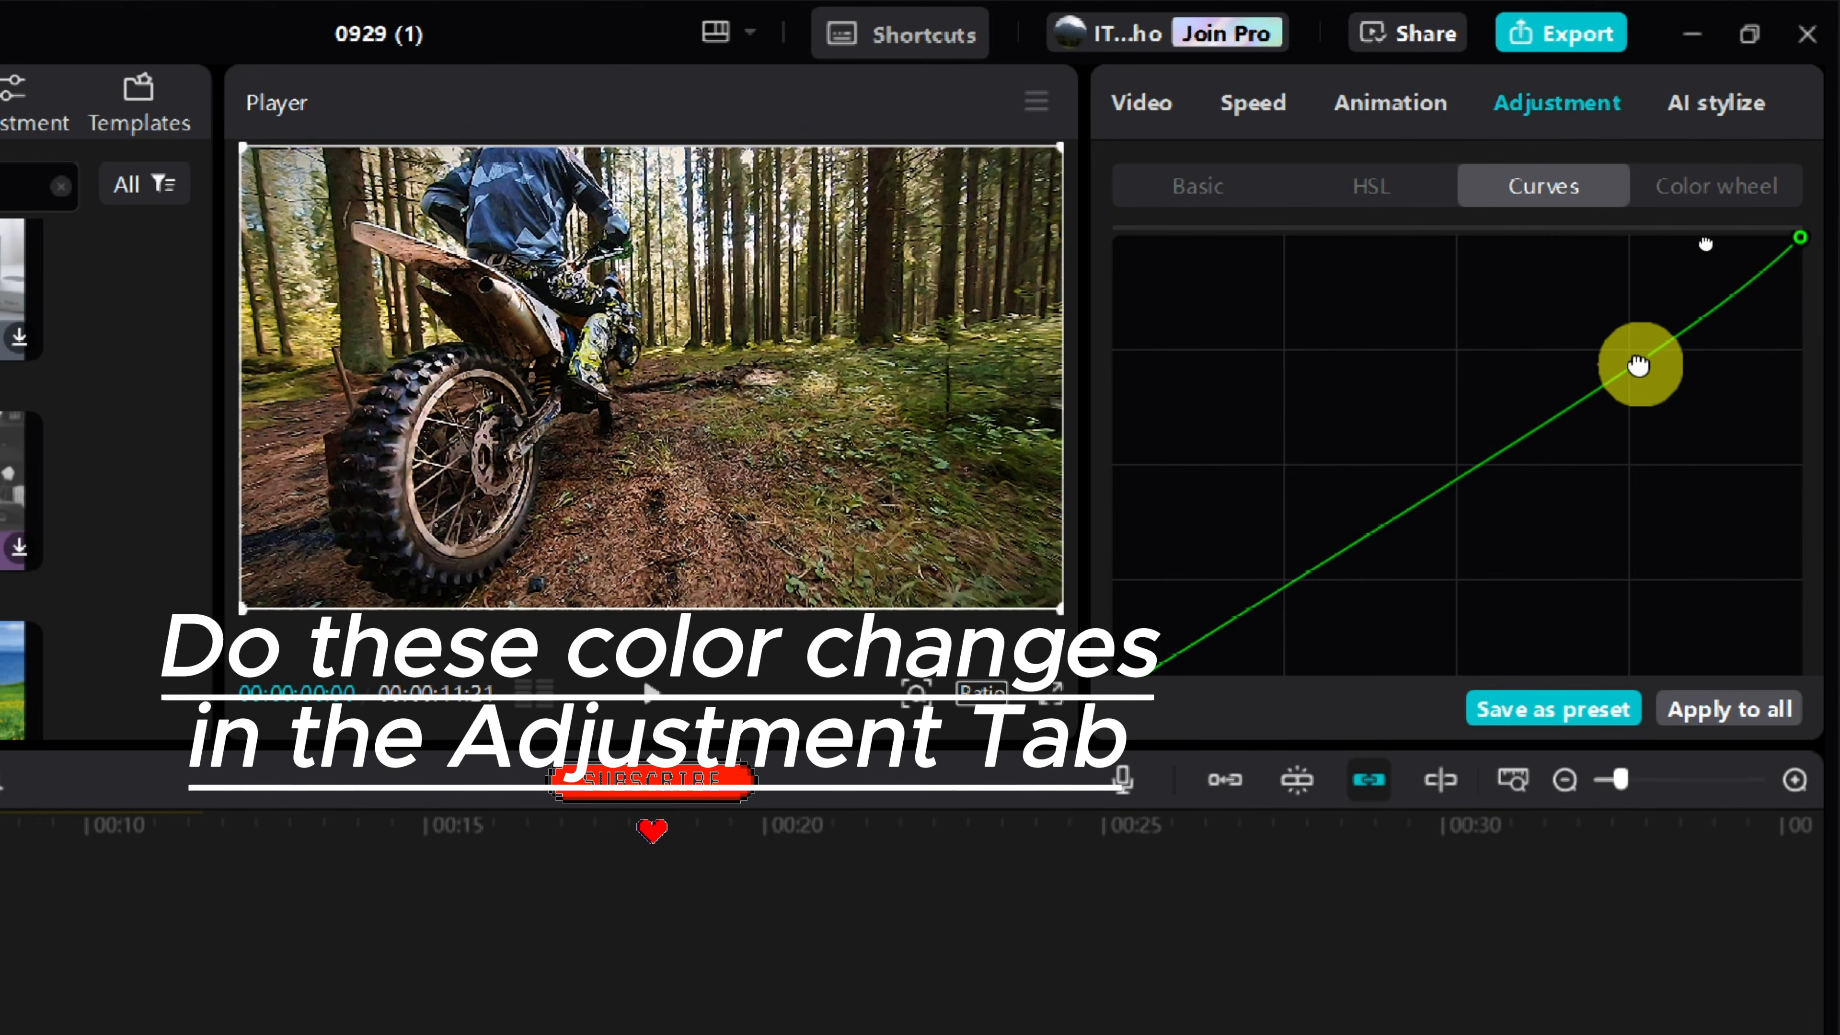
pyautogui.moveTo(1473, 469); pyautogui.dragTo(1459, 468)
pyautogui.scroll(-8, 1623, 550)
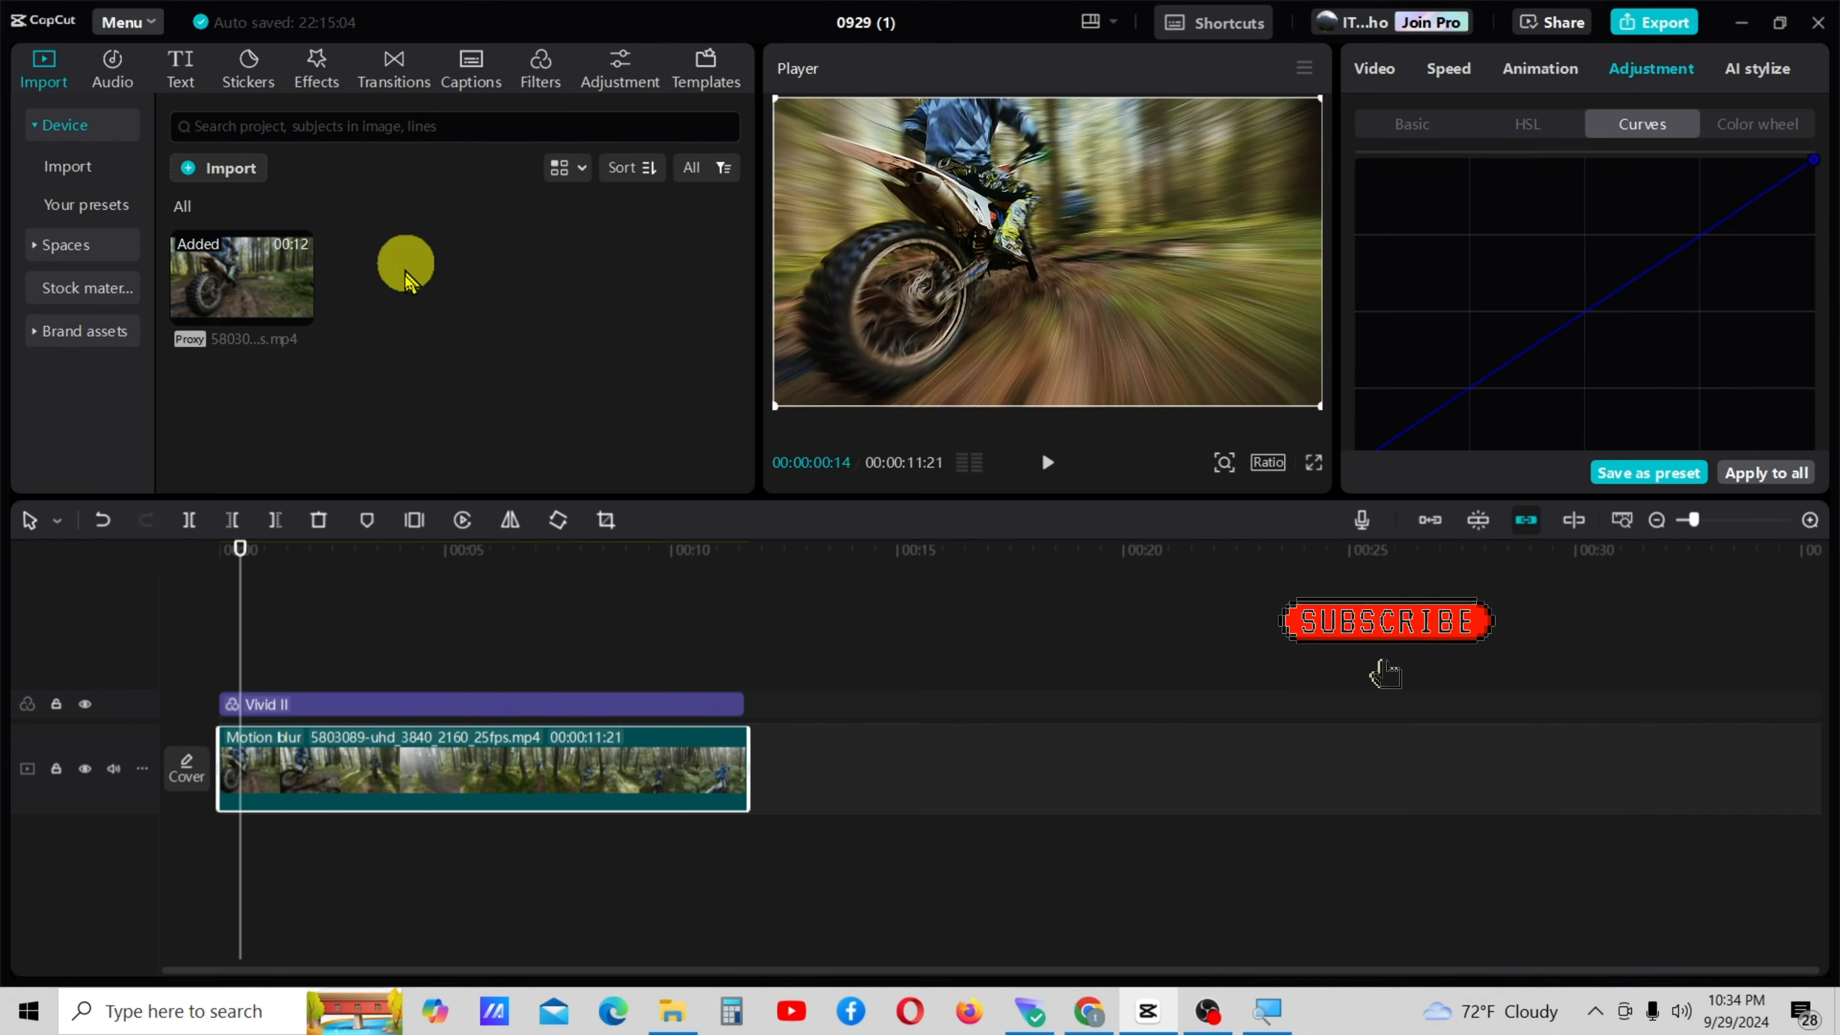
# Add a second copy of the imported motorbike clip after a gap on the main track and place the playhead at 00:00:15:16
pyautogui.moveTo(250, 278)
pyautogui.moveTo(250, 282); pyautogui.dragTo(867, 757)
pyautogui.moveTo(239, 548); pyautogui.dragTo(924, 726)
pyautogui.click(923, 718)
pyautogui.click(1014, 739)
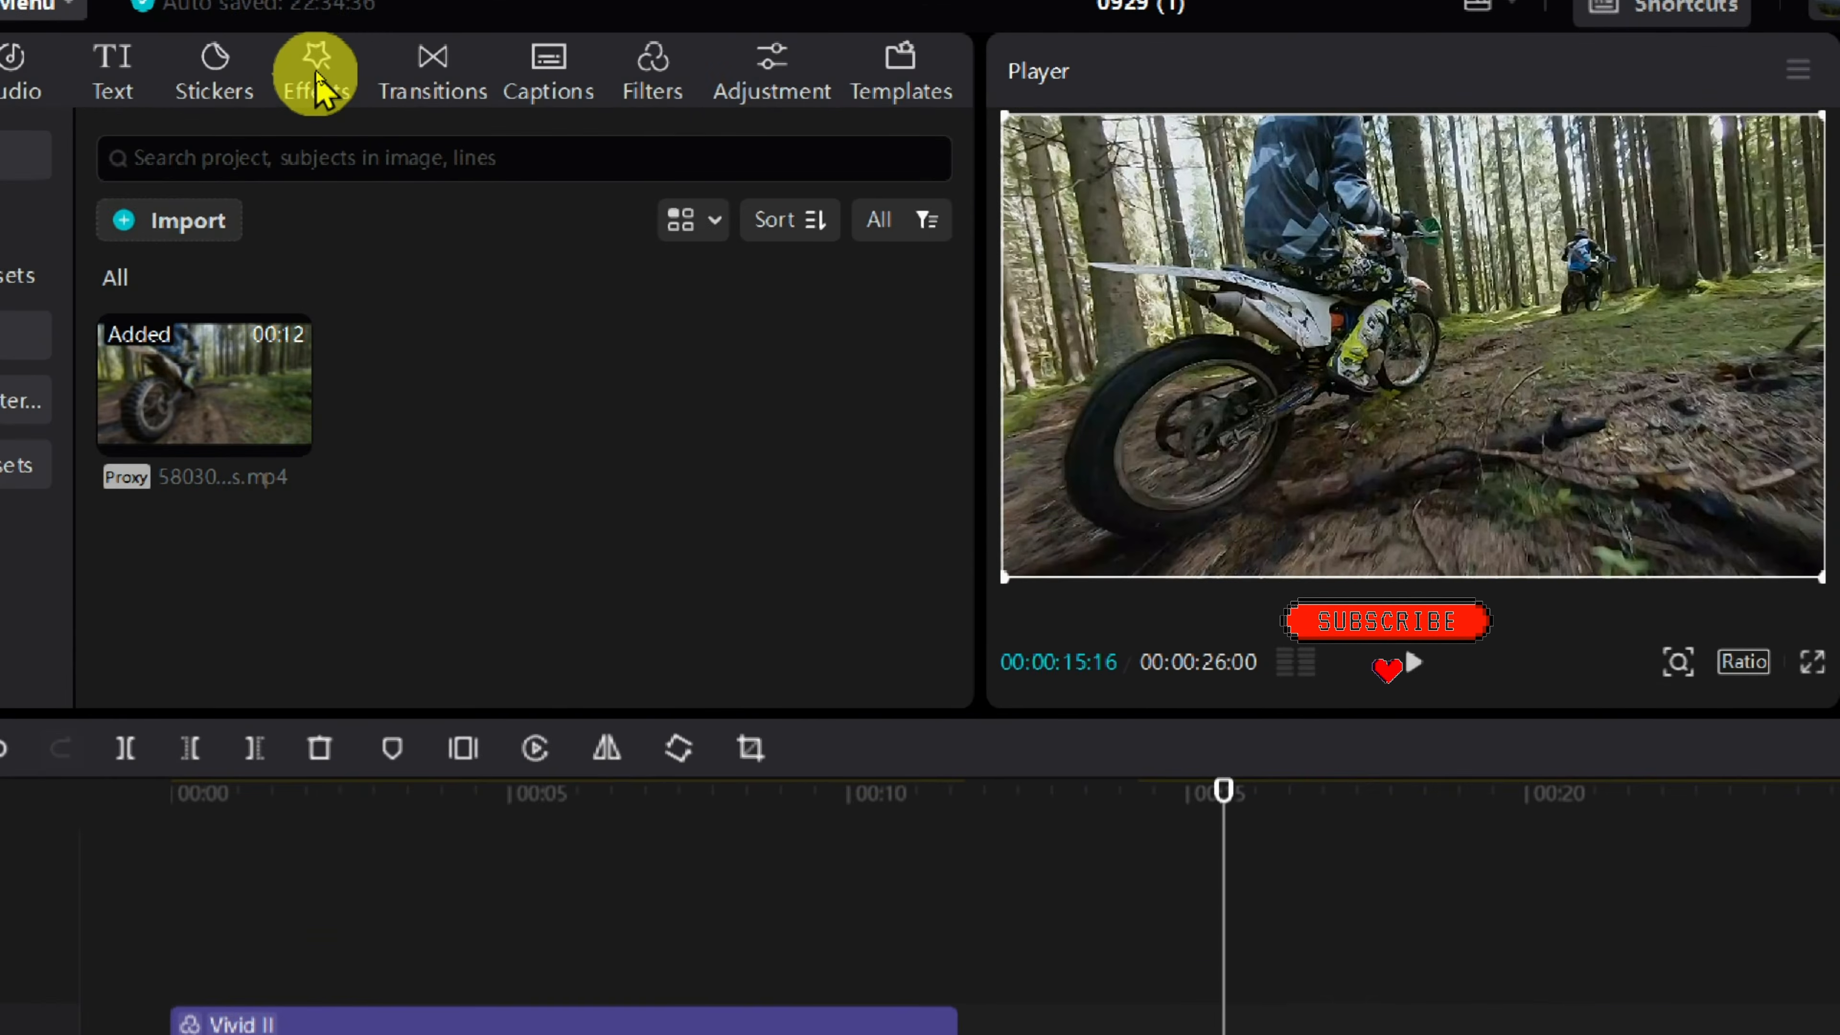
# Search the video effects for "motion blur"
pyautogui.click(317, 72)
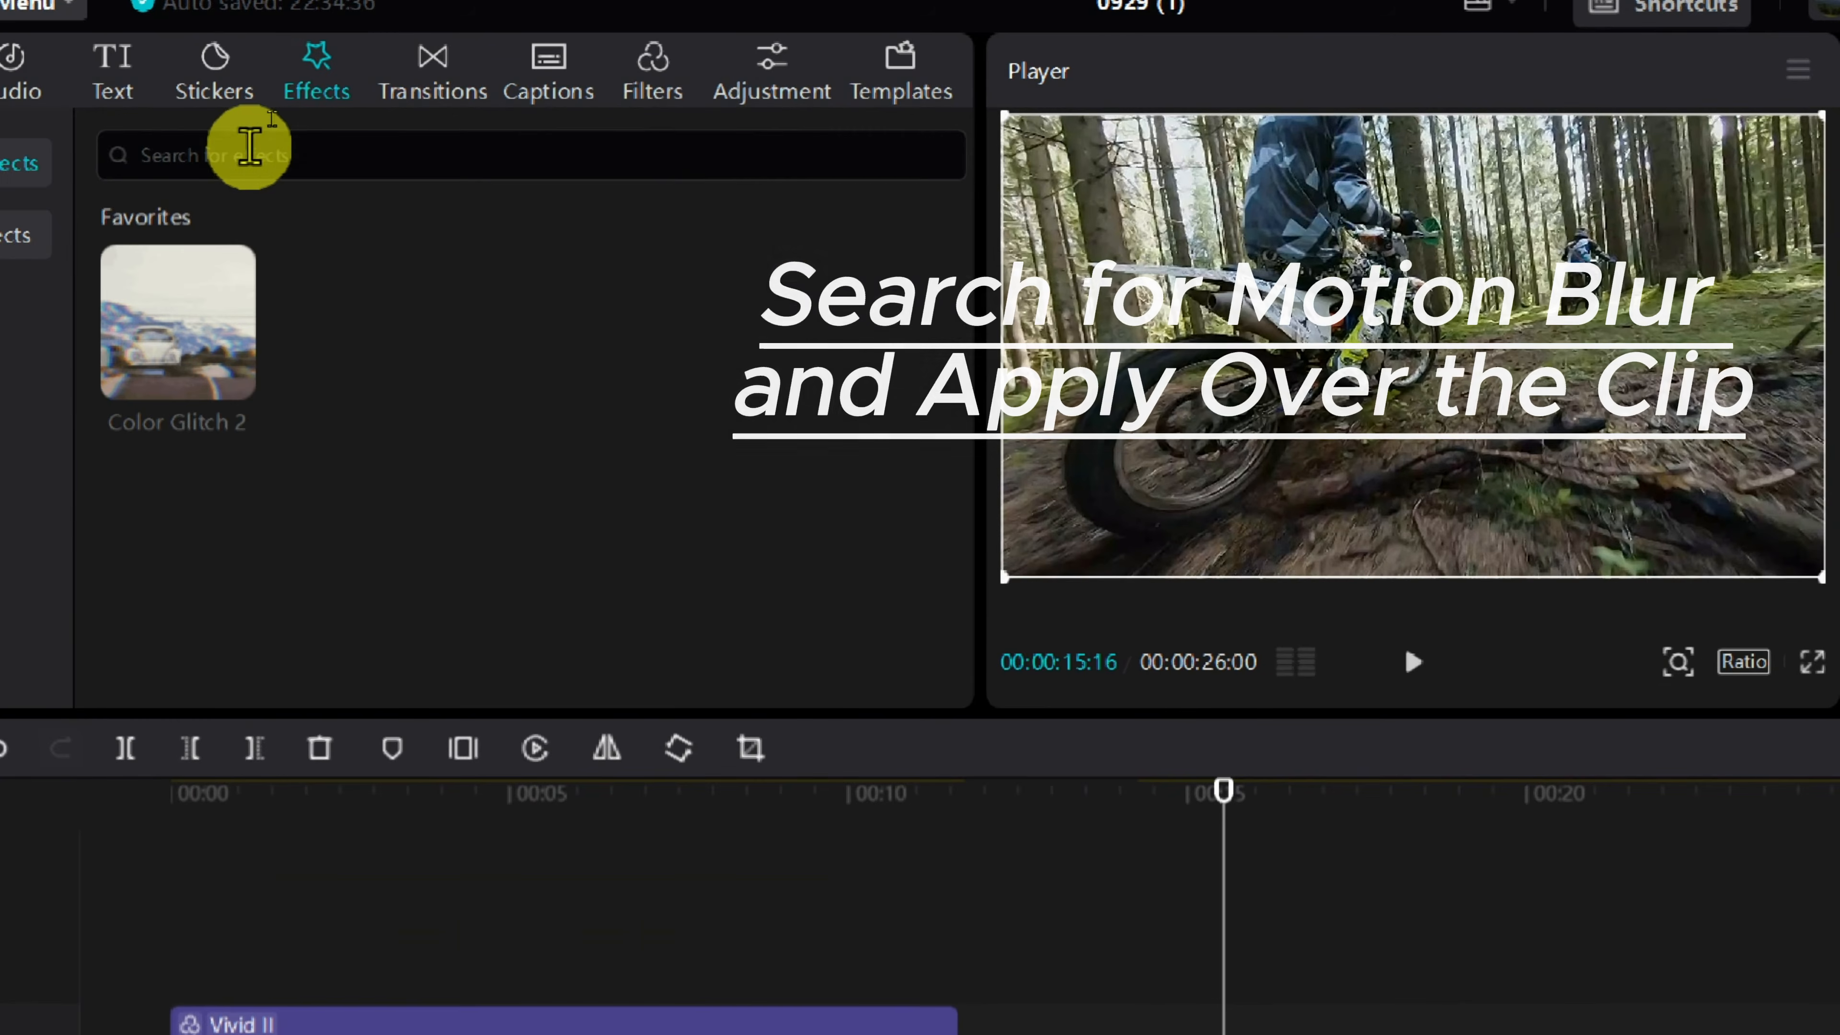
pyautogui.click(249, 147)
pyautogui.write('motion')
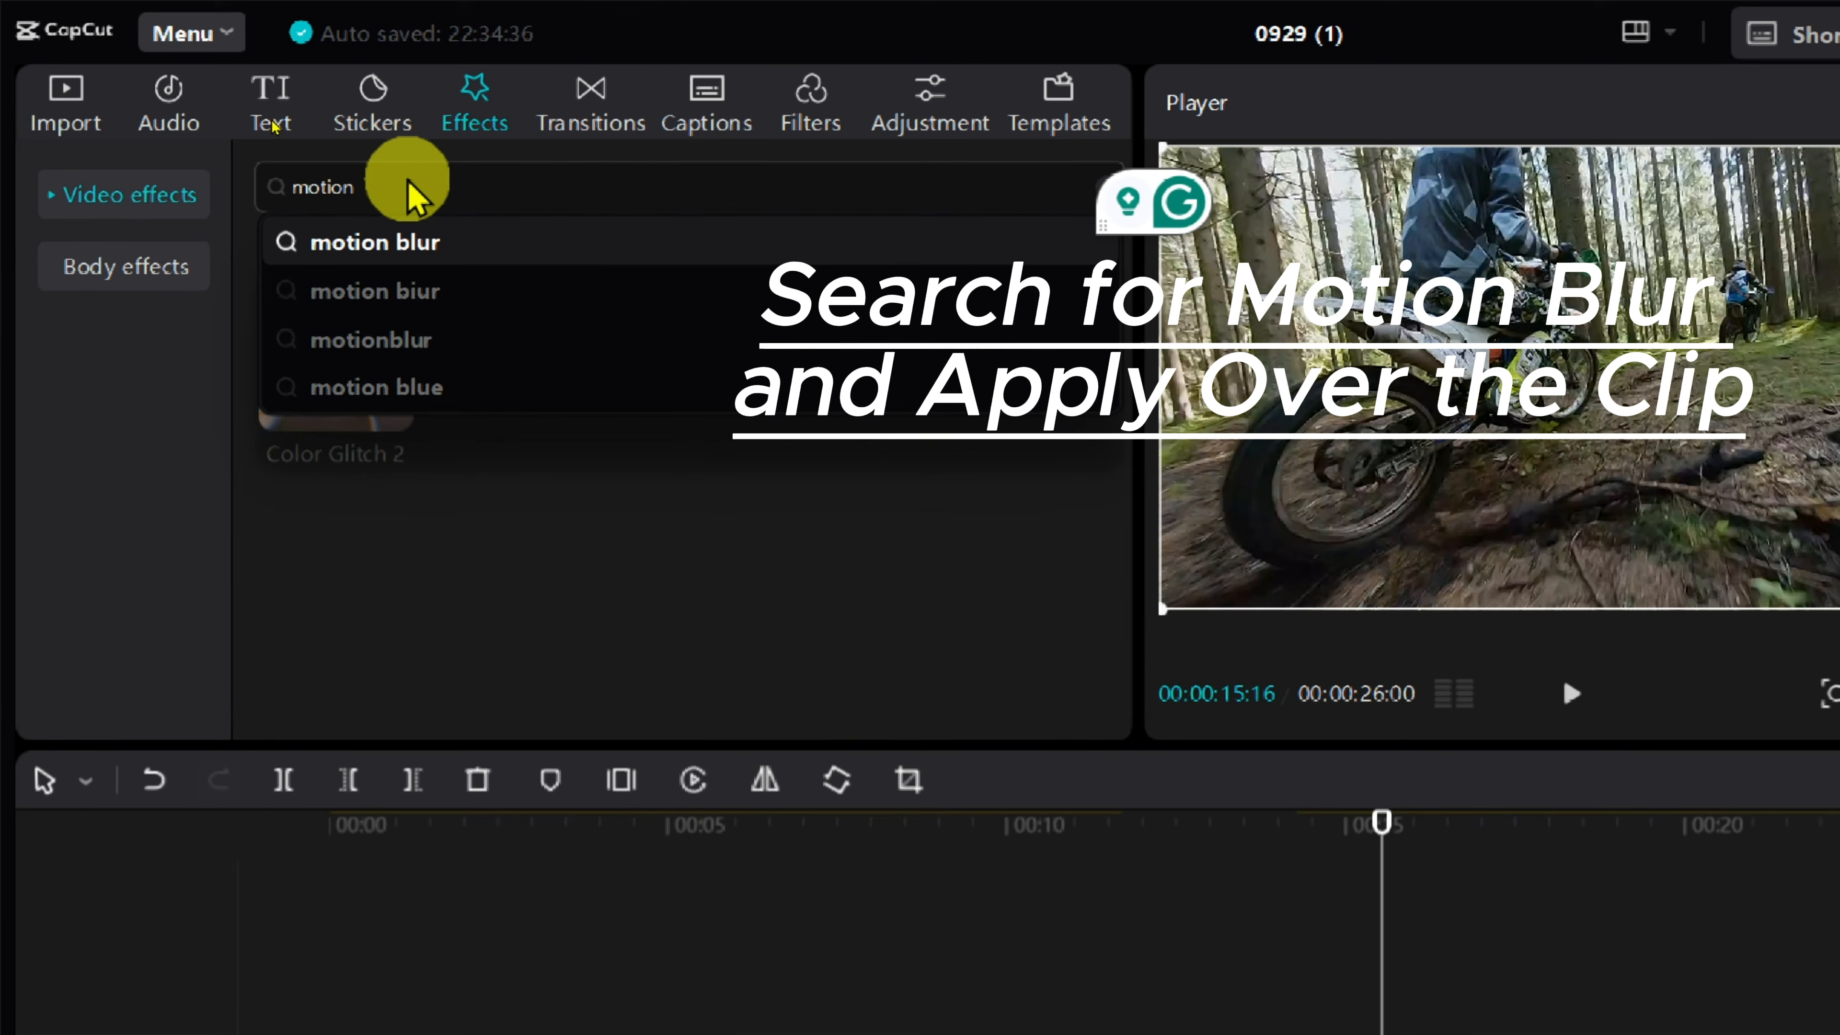
pyautogui.click(415, 245)
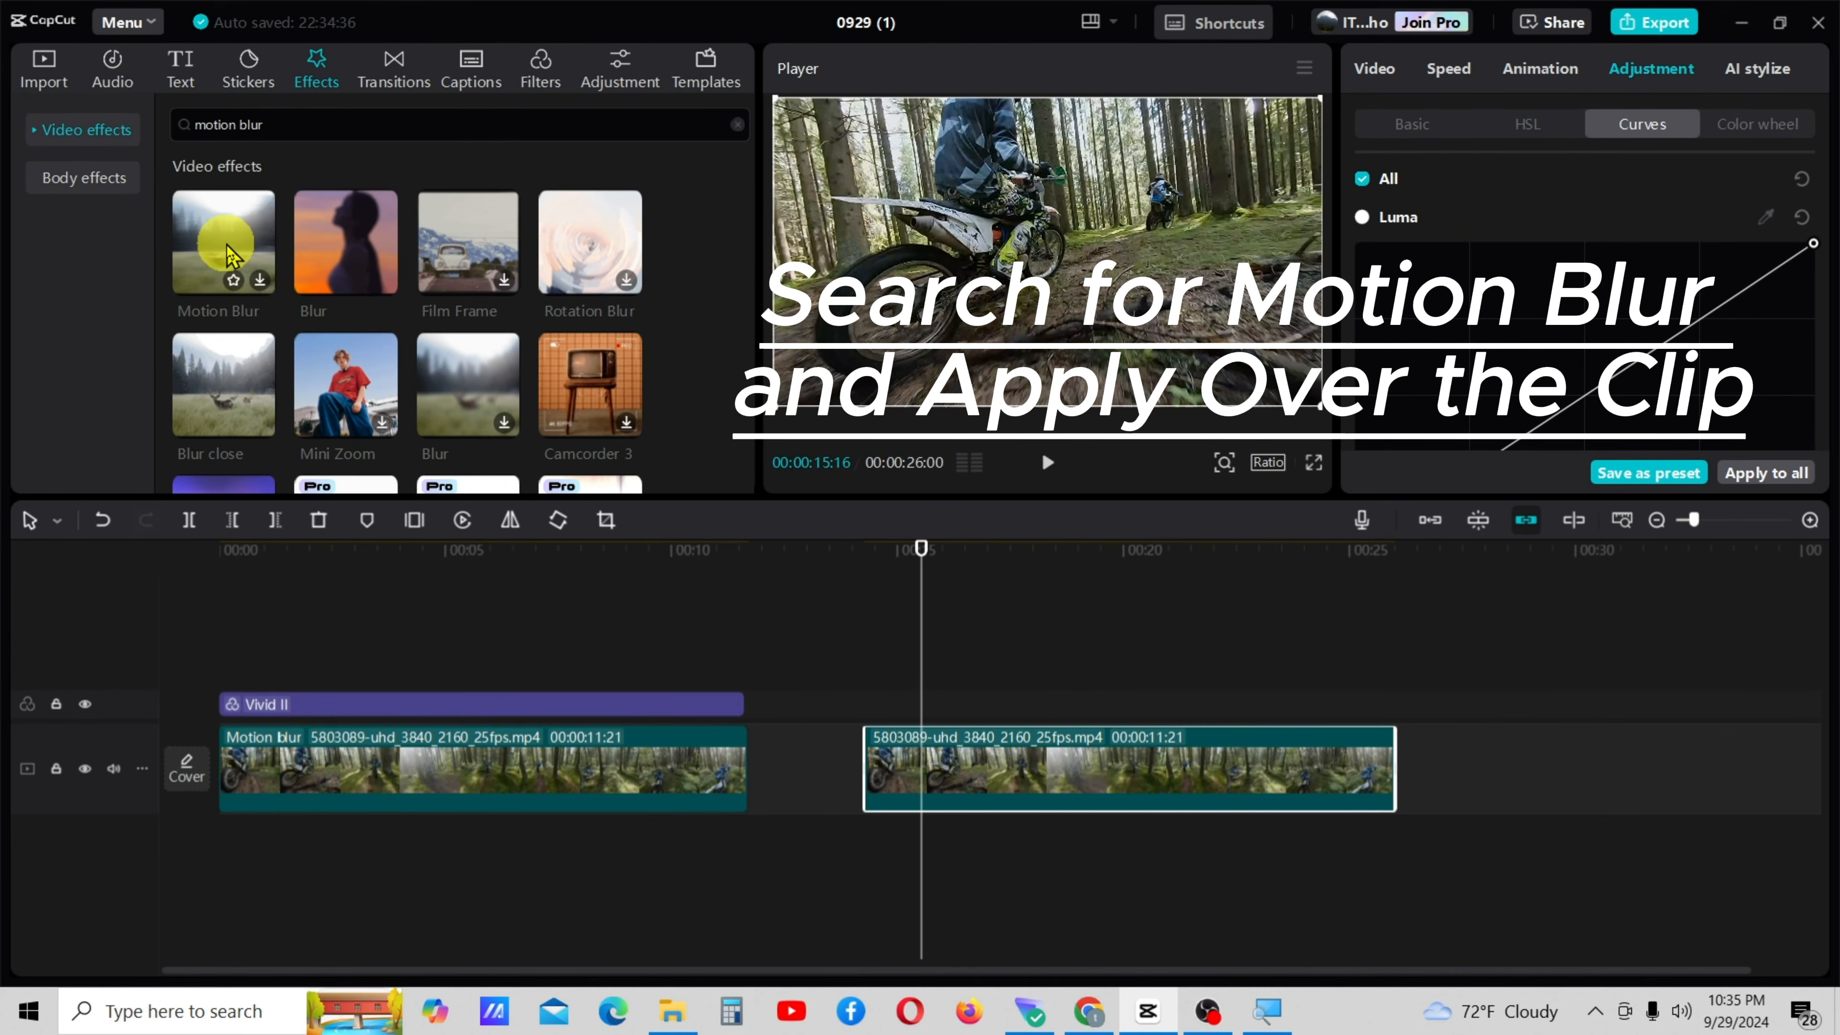
# Apply the Motion Blur effect above the second clip from its start and extend it to about the 25-second mark
pyautogui.moveTo(232, 253); pyautogui.dragTo(873, 761)
pyautogui.moveTo(869, 697); pyautogui.dragTo(869, 698)
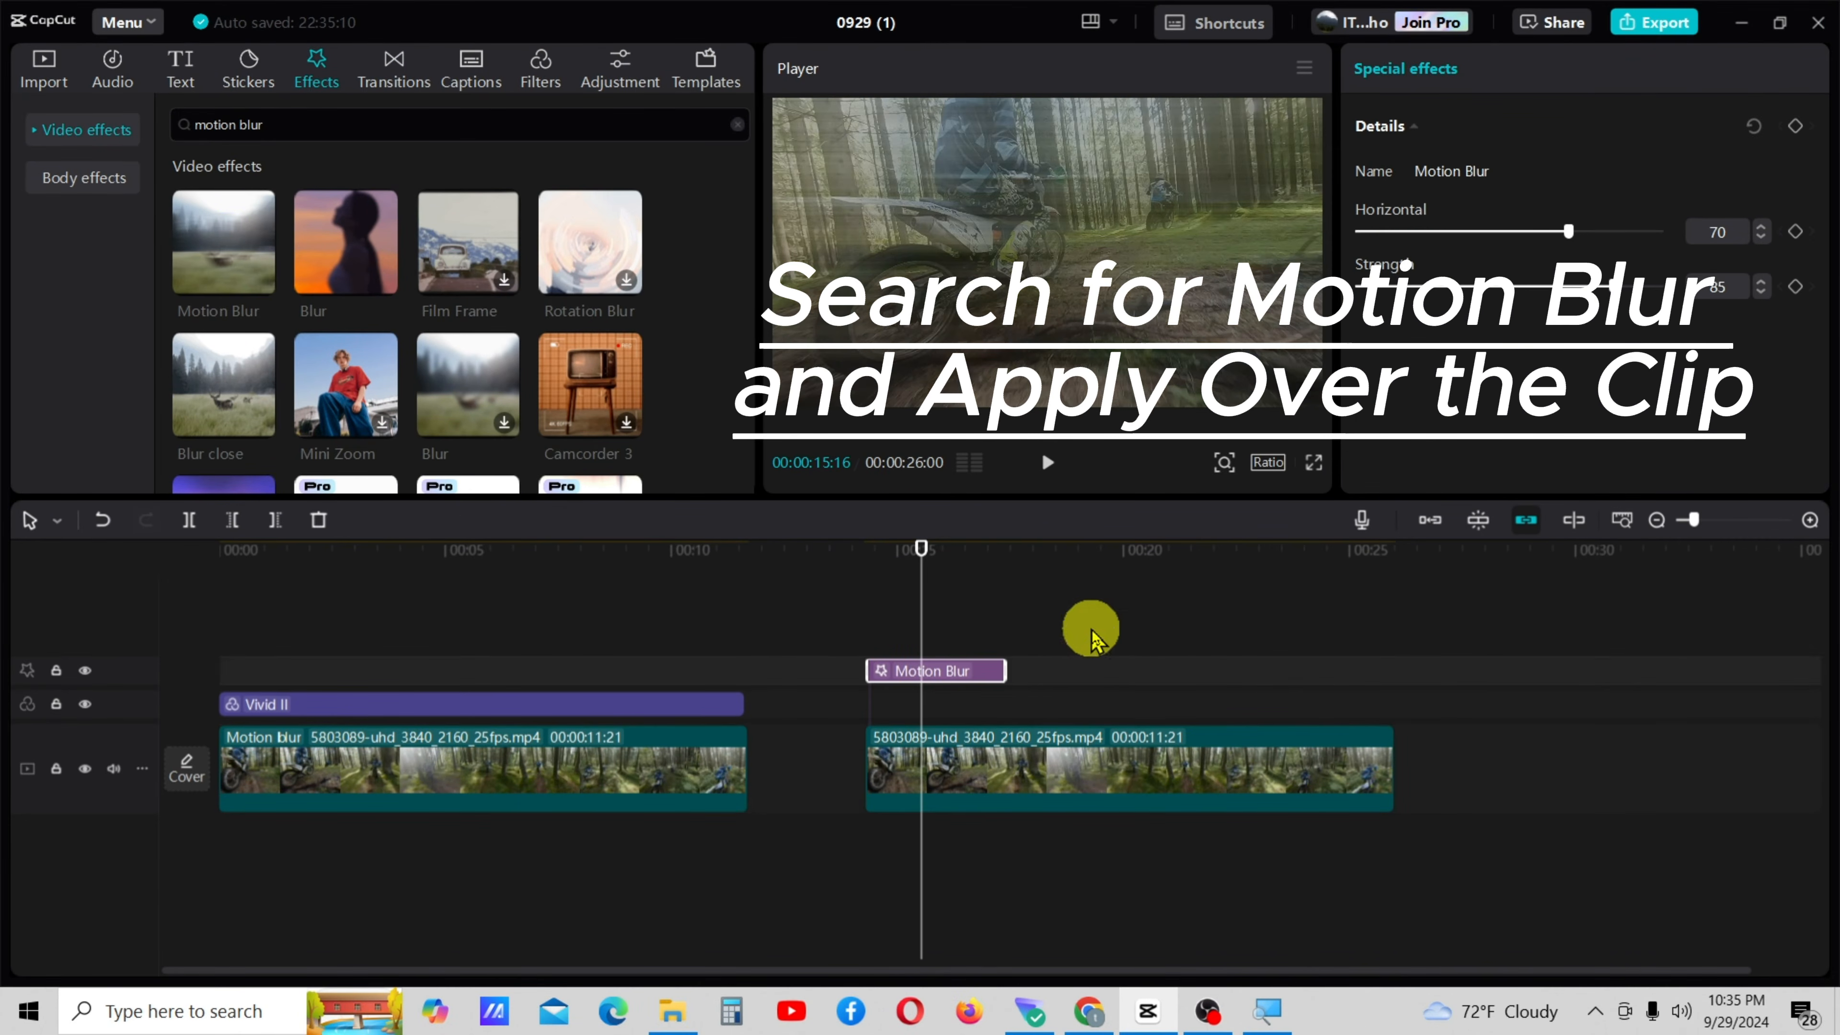
pyautogui.moveTo(999, 670); pyautogui.dragTo(1354, 717)
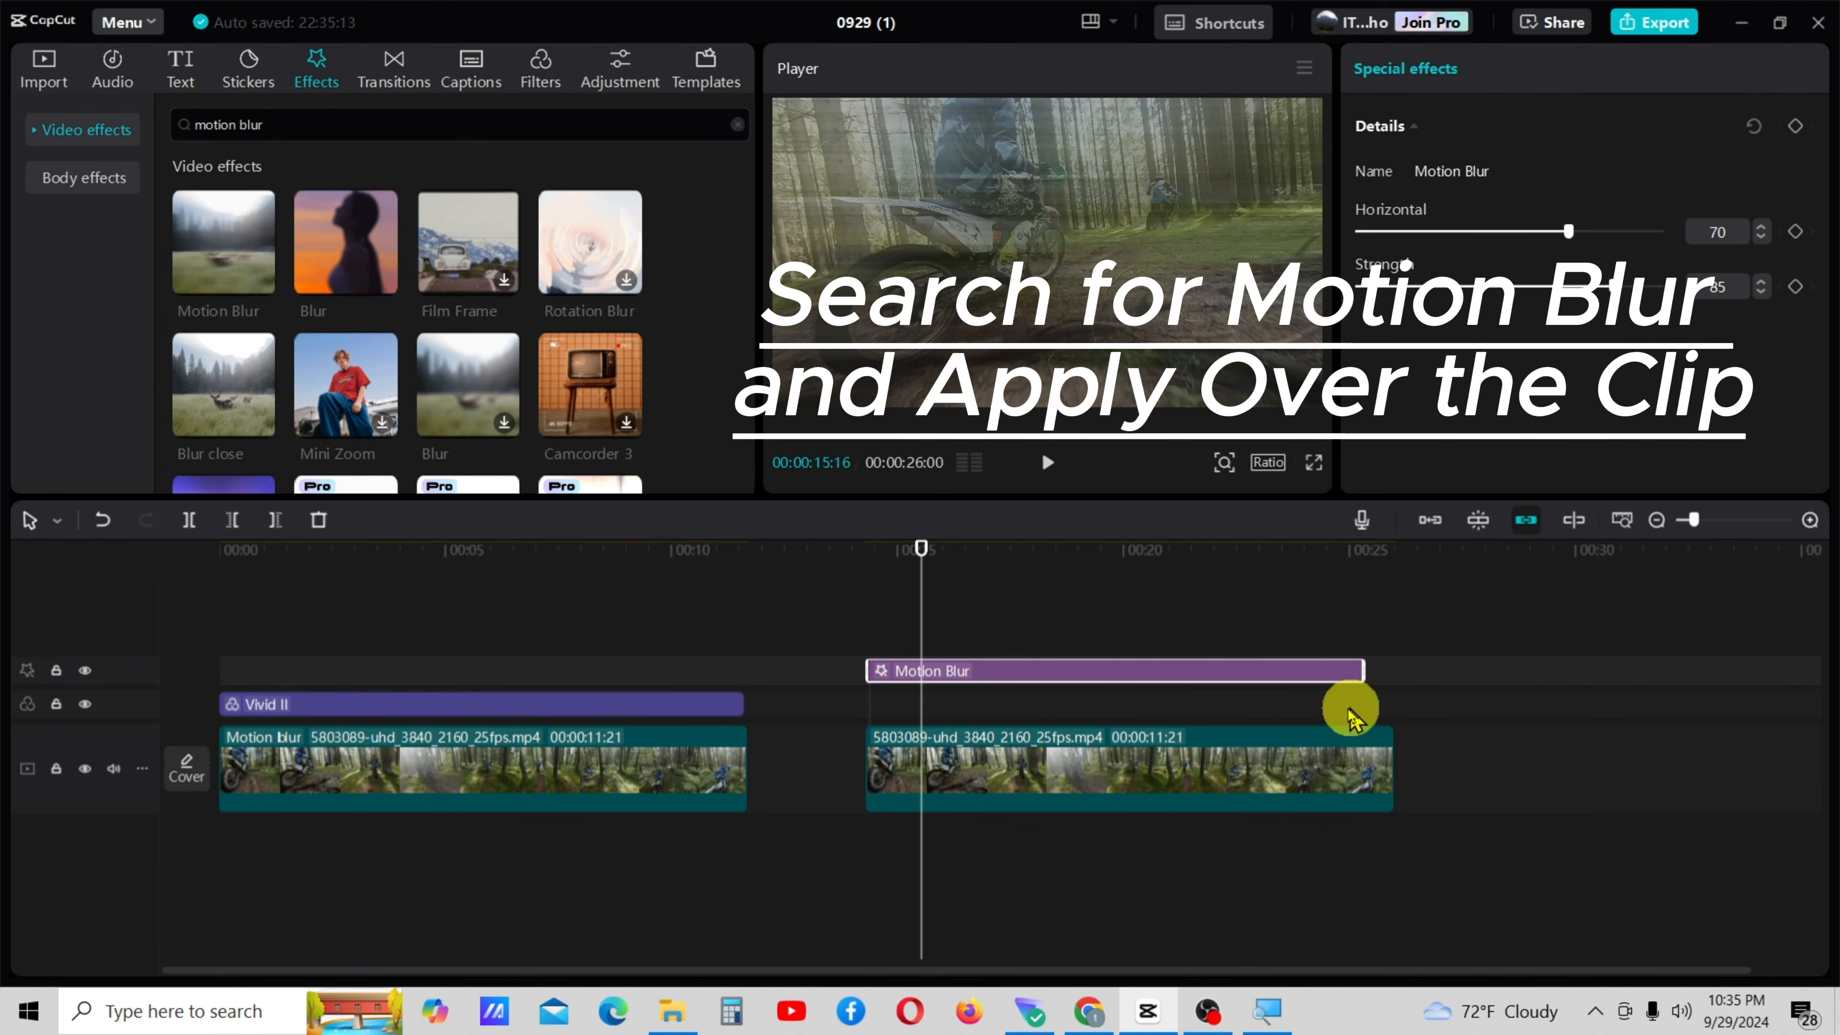
# Play the second clip and replay it from near its start to review the default Motion Blur look
pyautogui.click(1051, 475)
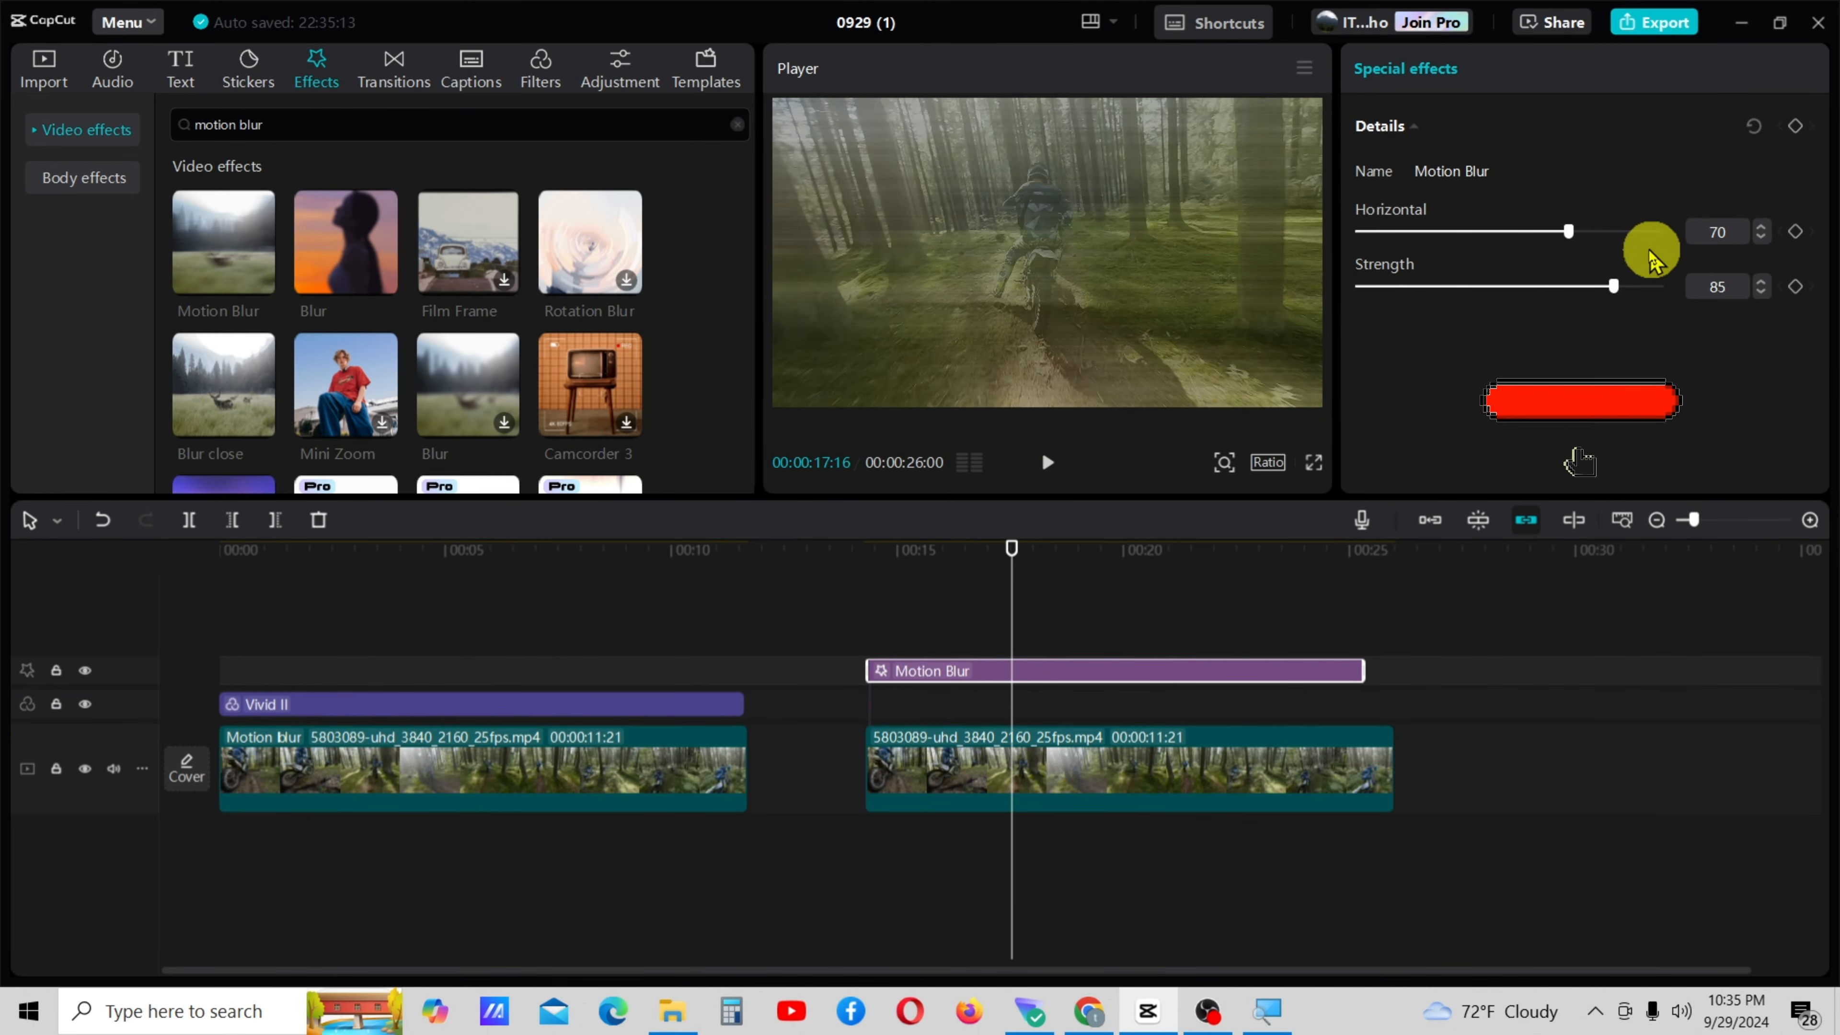
pyautogui.moveTo(1023, 540); pyautogui.dragTo(916, 580)
pyautogui.click(1047, 463)
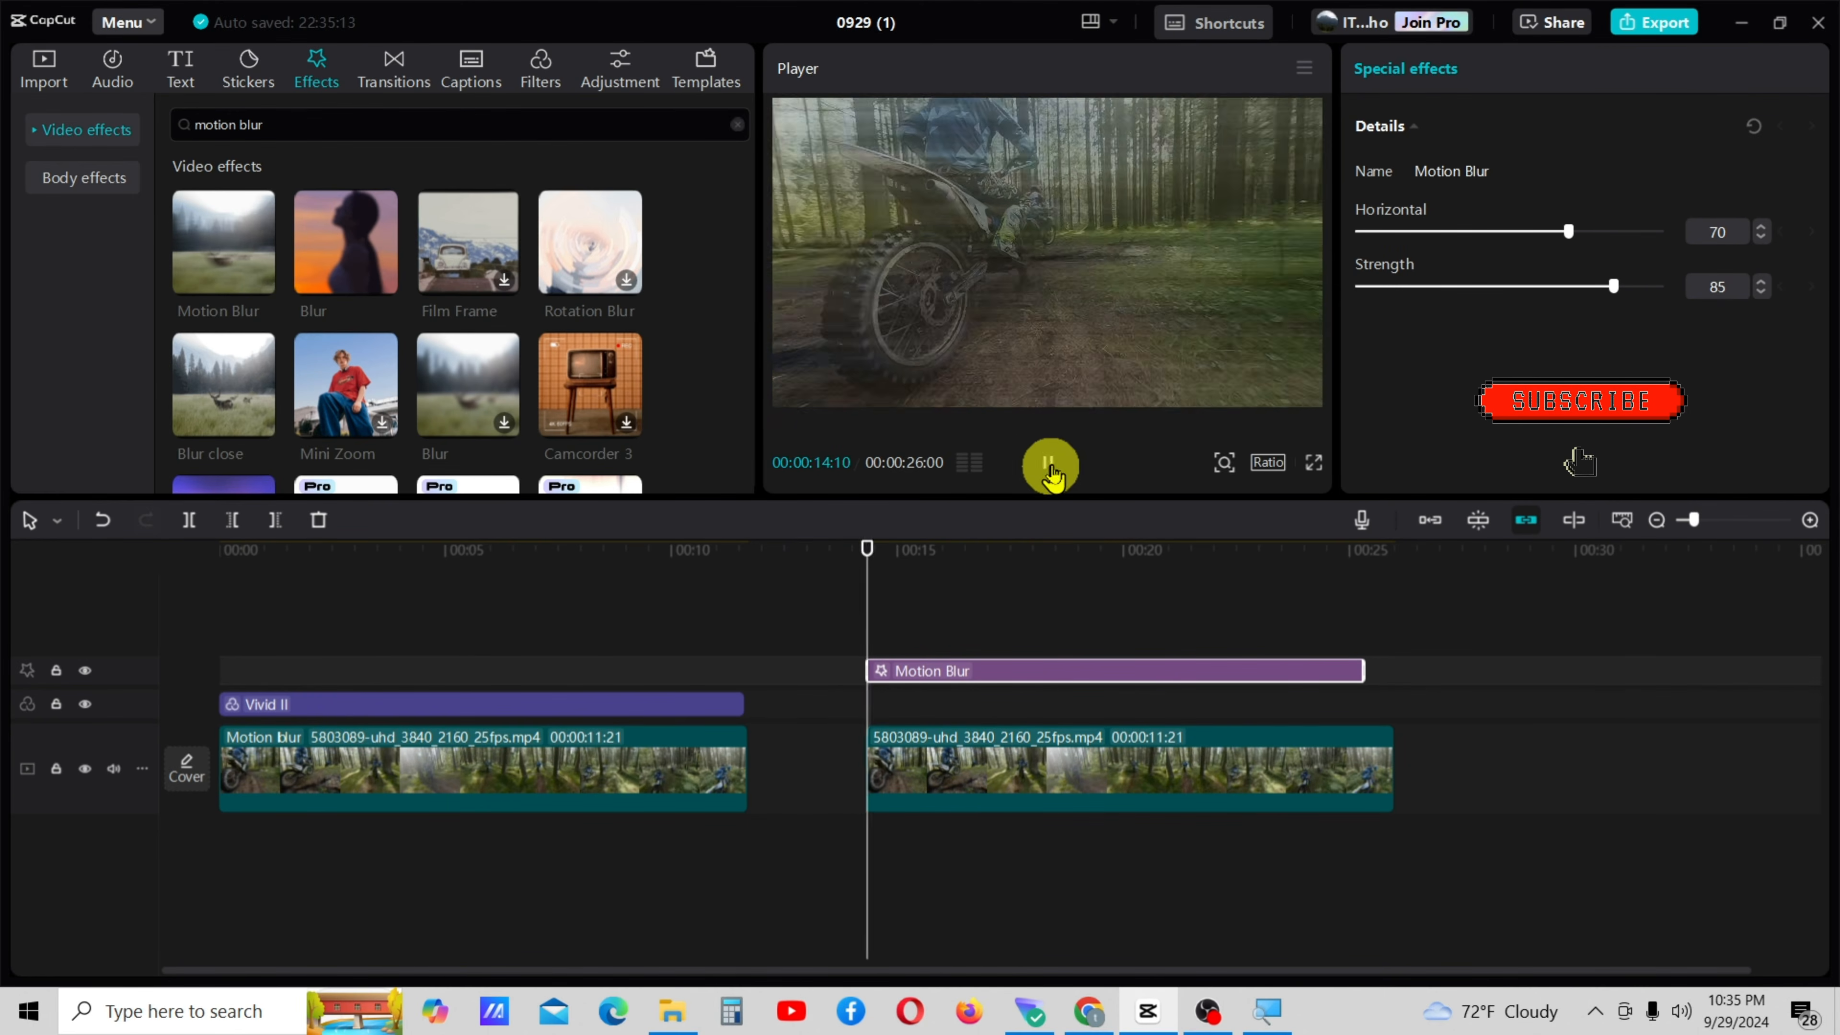
# Try the Motion Blur effect with Horizontal 51 and Strength 35, previewing the second clip
pyautogui.moveTo(1572, 232); pyautogui.dragTo(1513, 247)
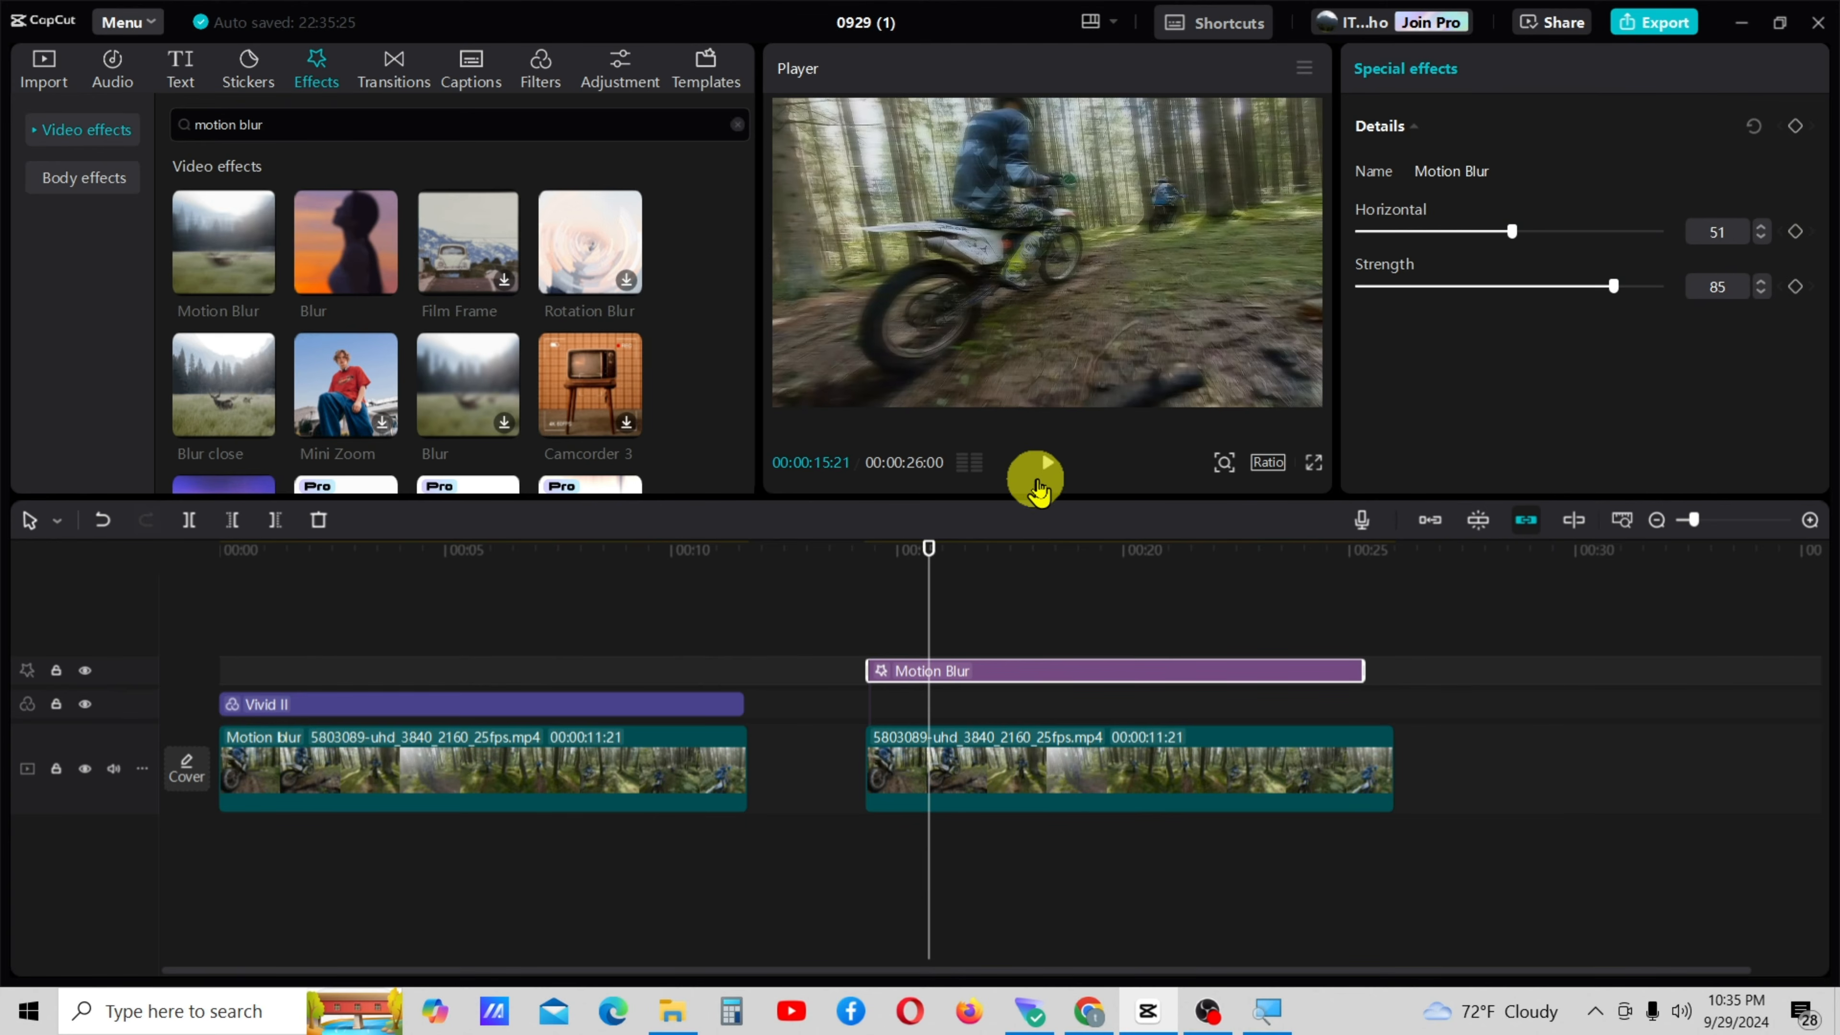
pyautogui.click(1048, 463)
pyautogui.moveTo(1604, 298); pyautogui.dragTo(1491, 328)
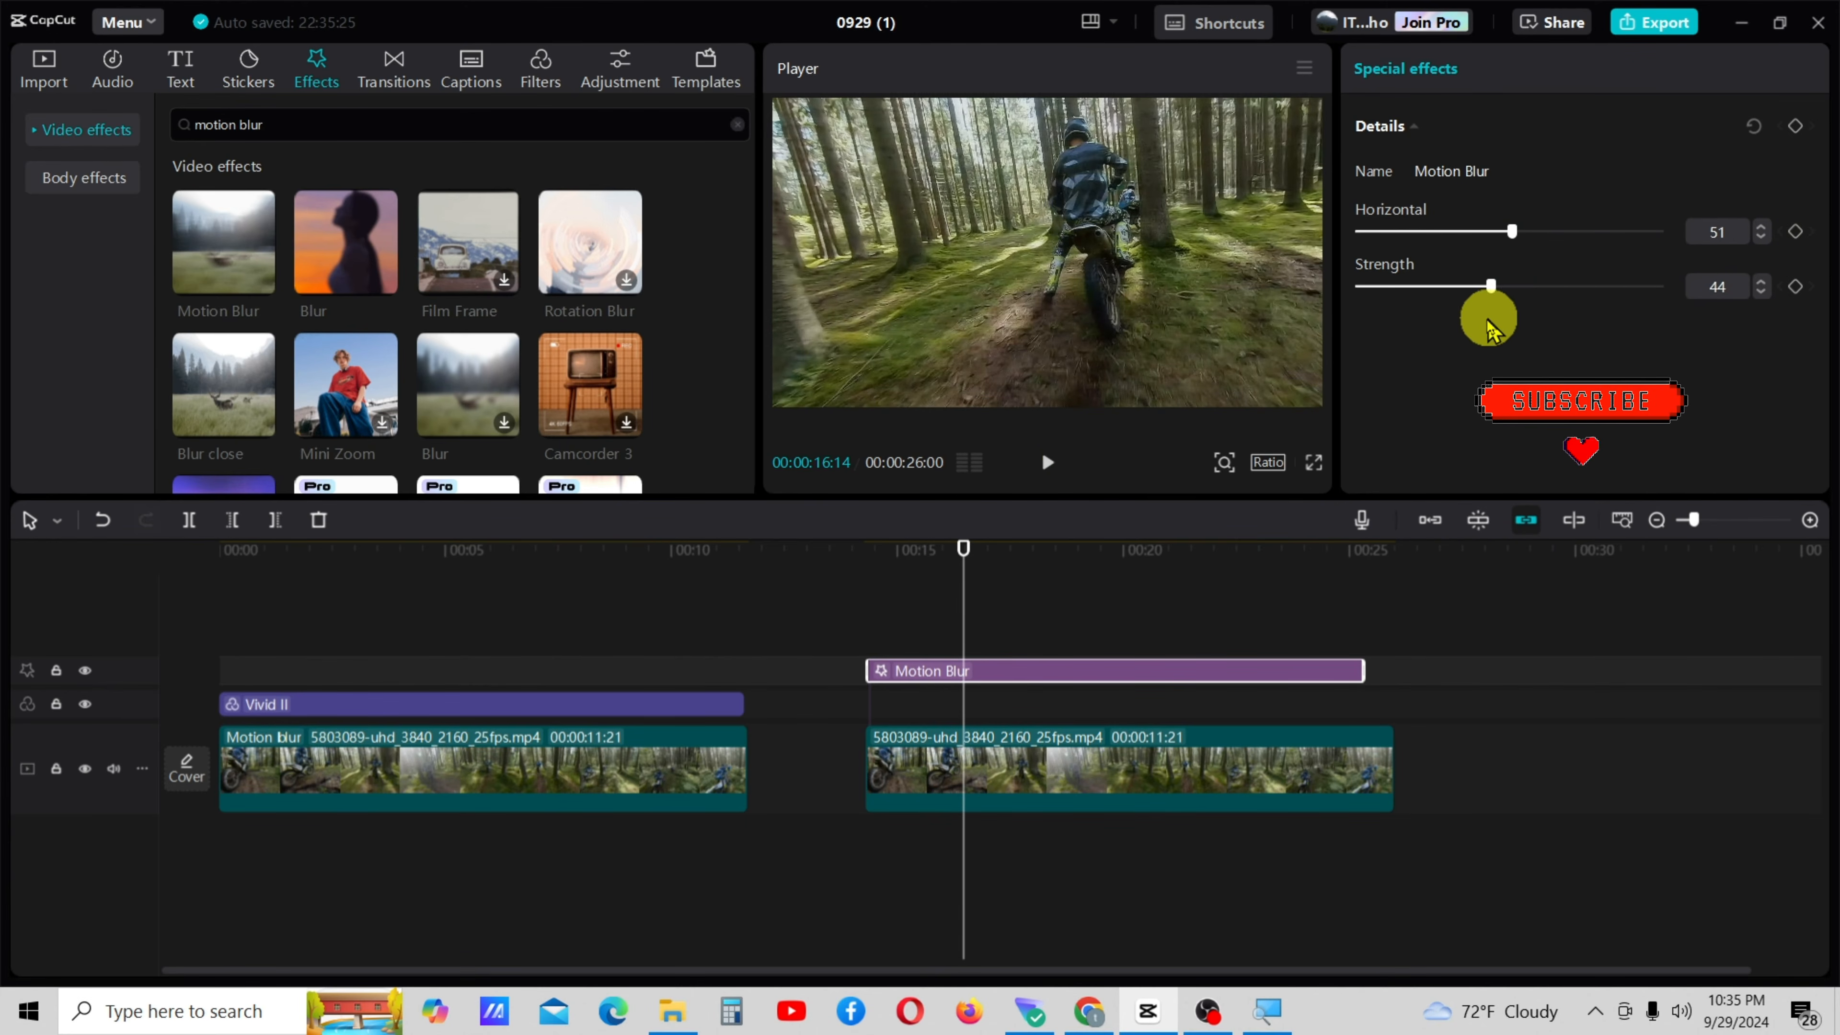
pyautogui.click(1060, 471)
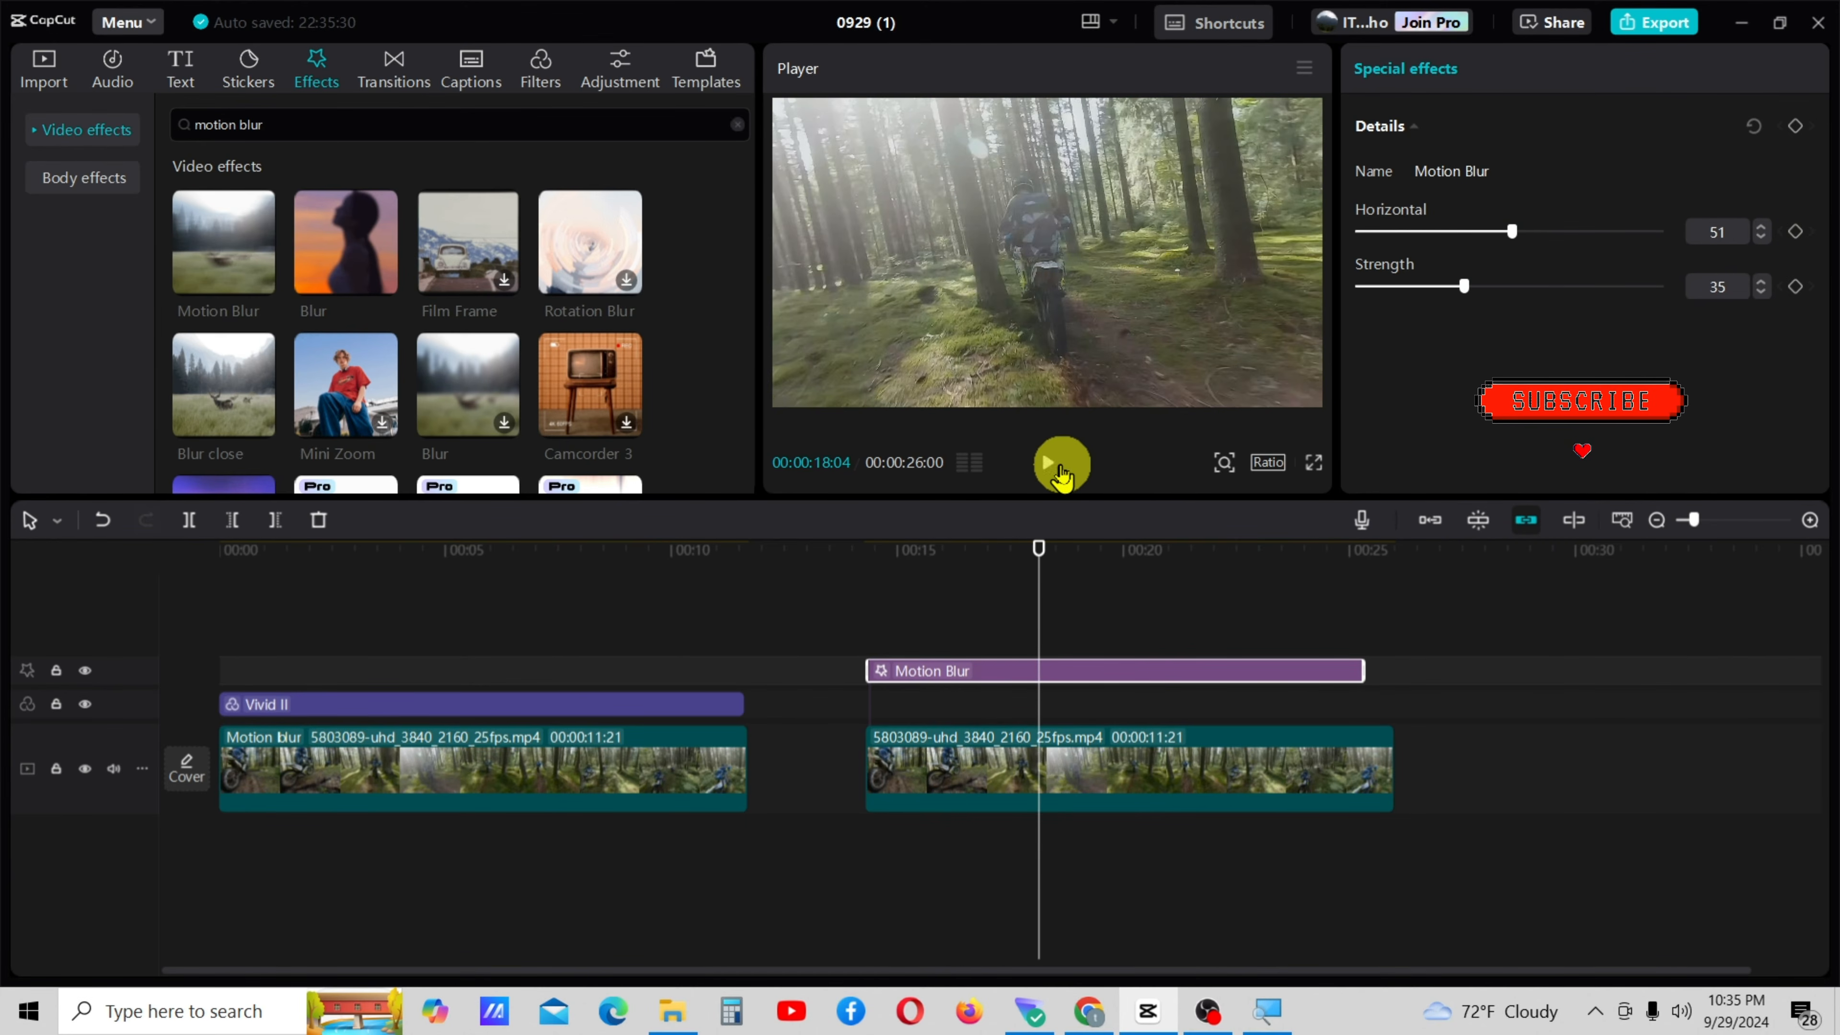
# Set the Motion Blur effect's Horizontal to 83 and Strength to 71, and play the second clip to check it
pyautogui.moveTo(1522, 232); pyautogui.dragTo(1608, 232)
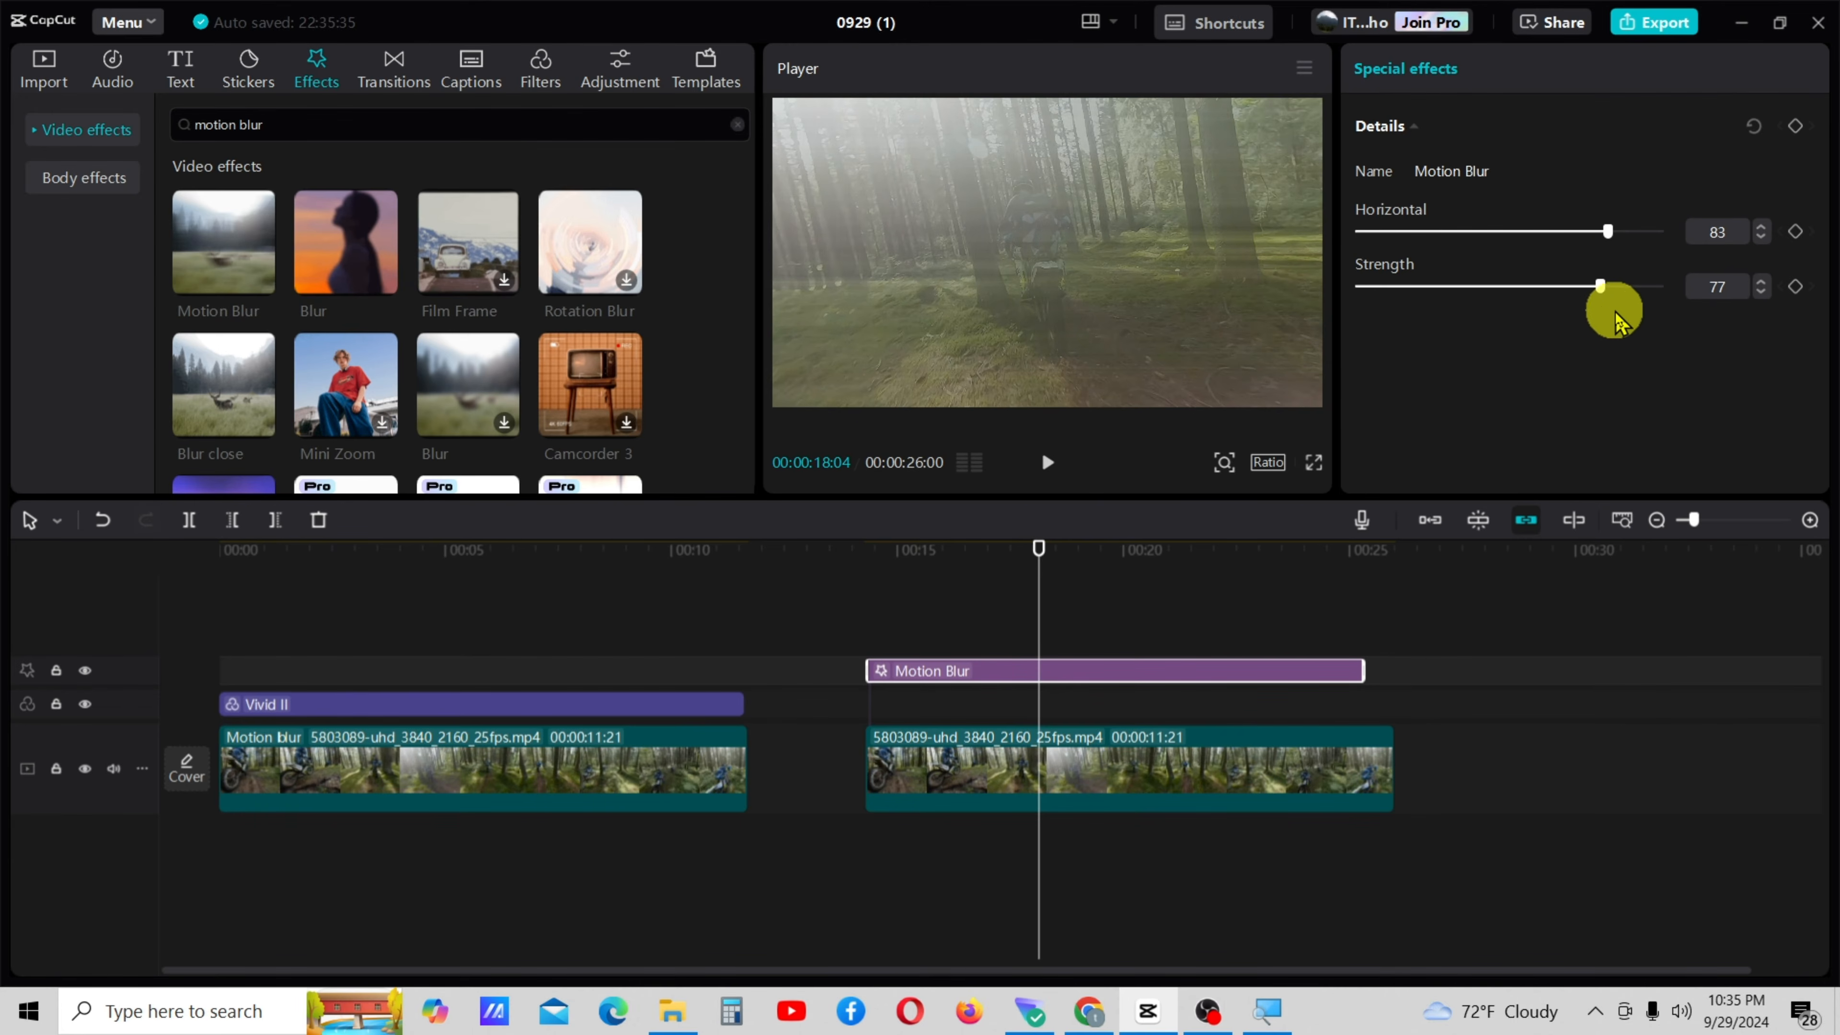
pyautogui.moveTo(1614, 311); pyautogui.dragTo(1571, 318)
pyautogui.click(1049, 463)
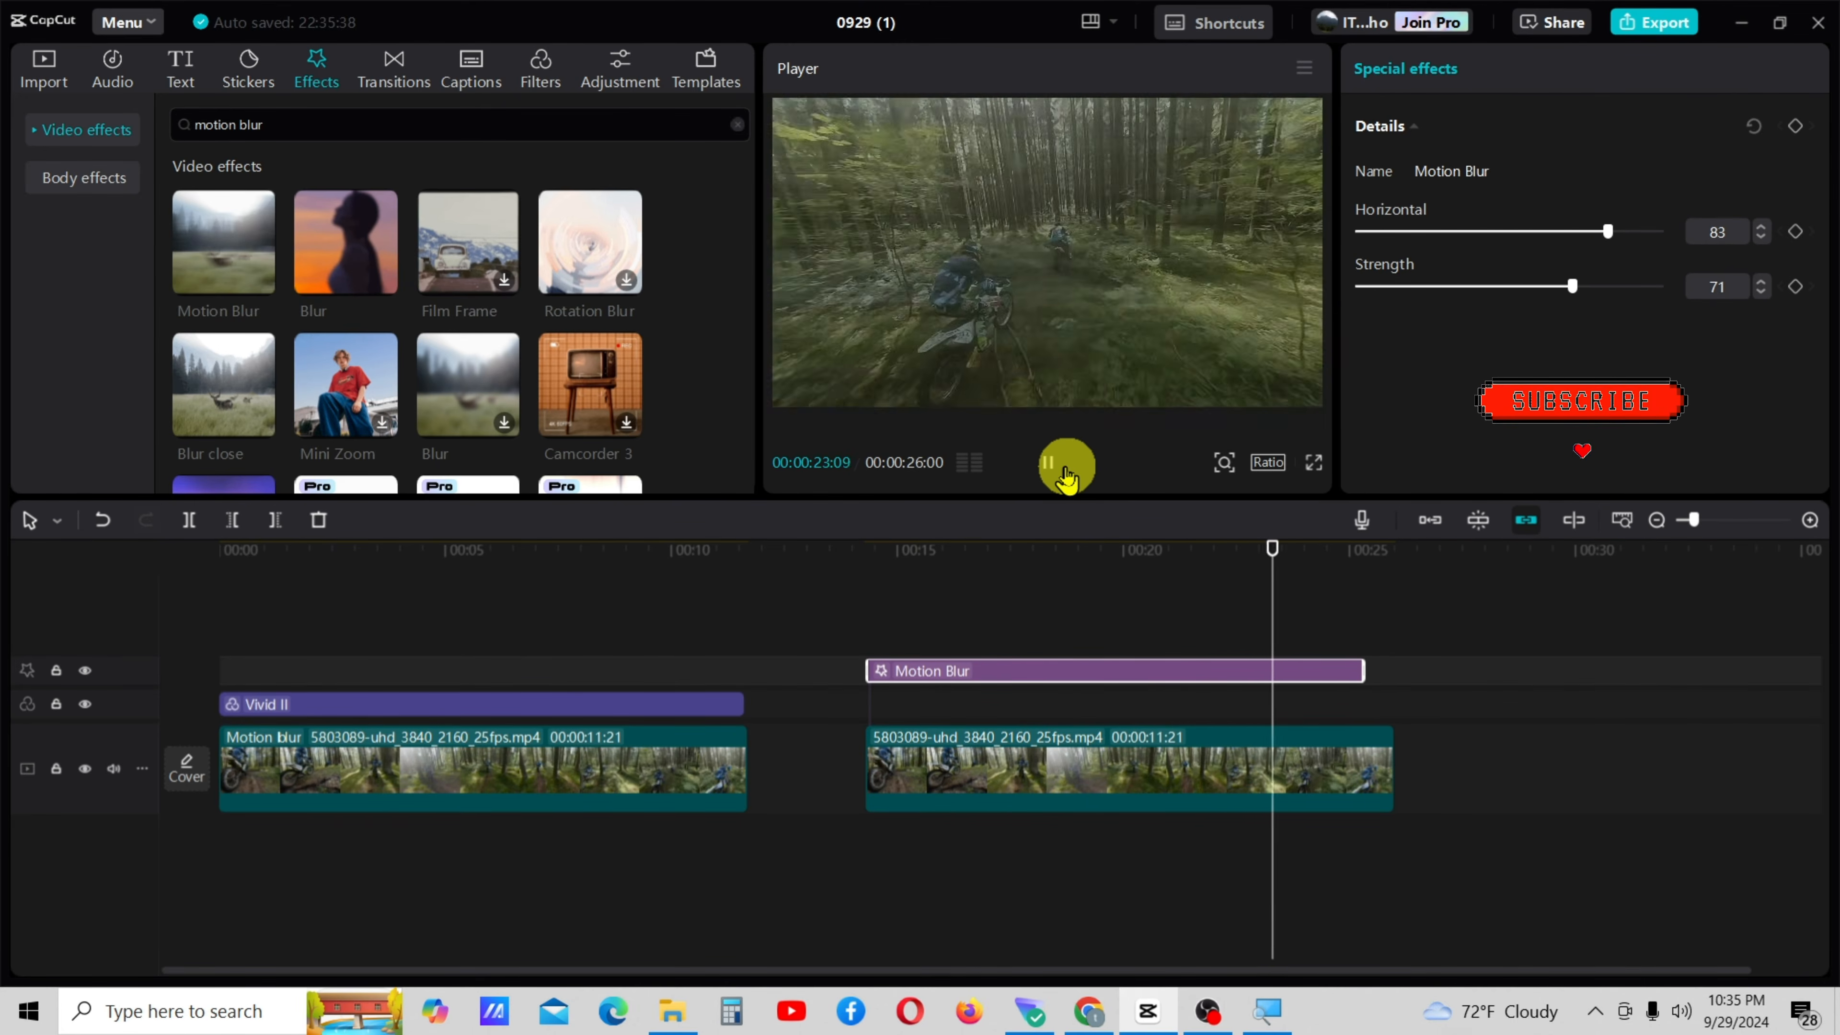
pyautogui.click(1063, 471)
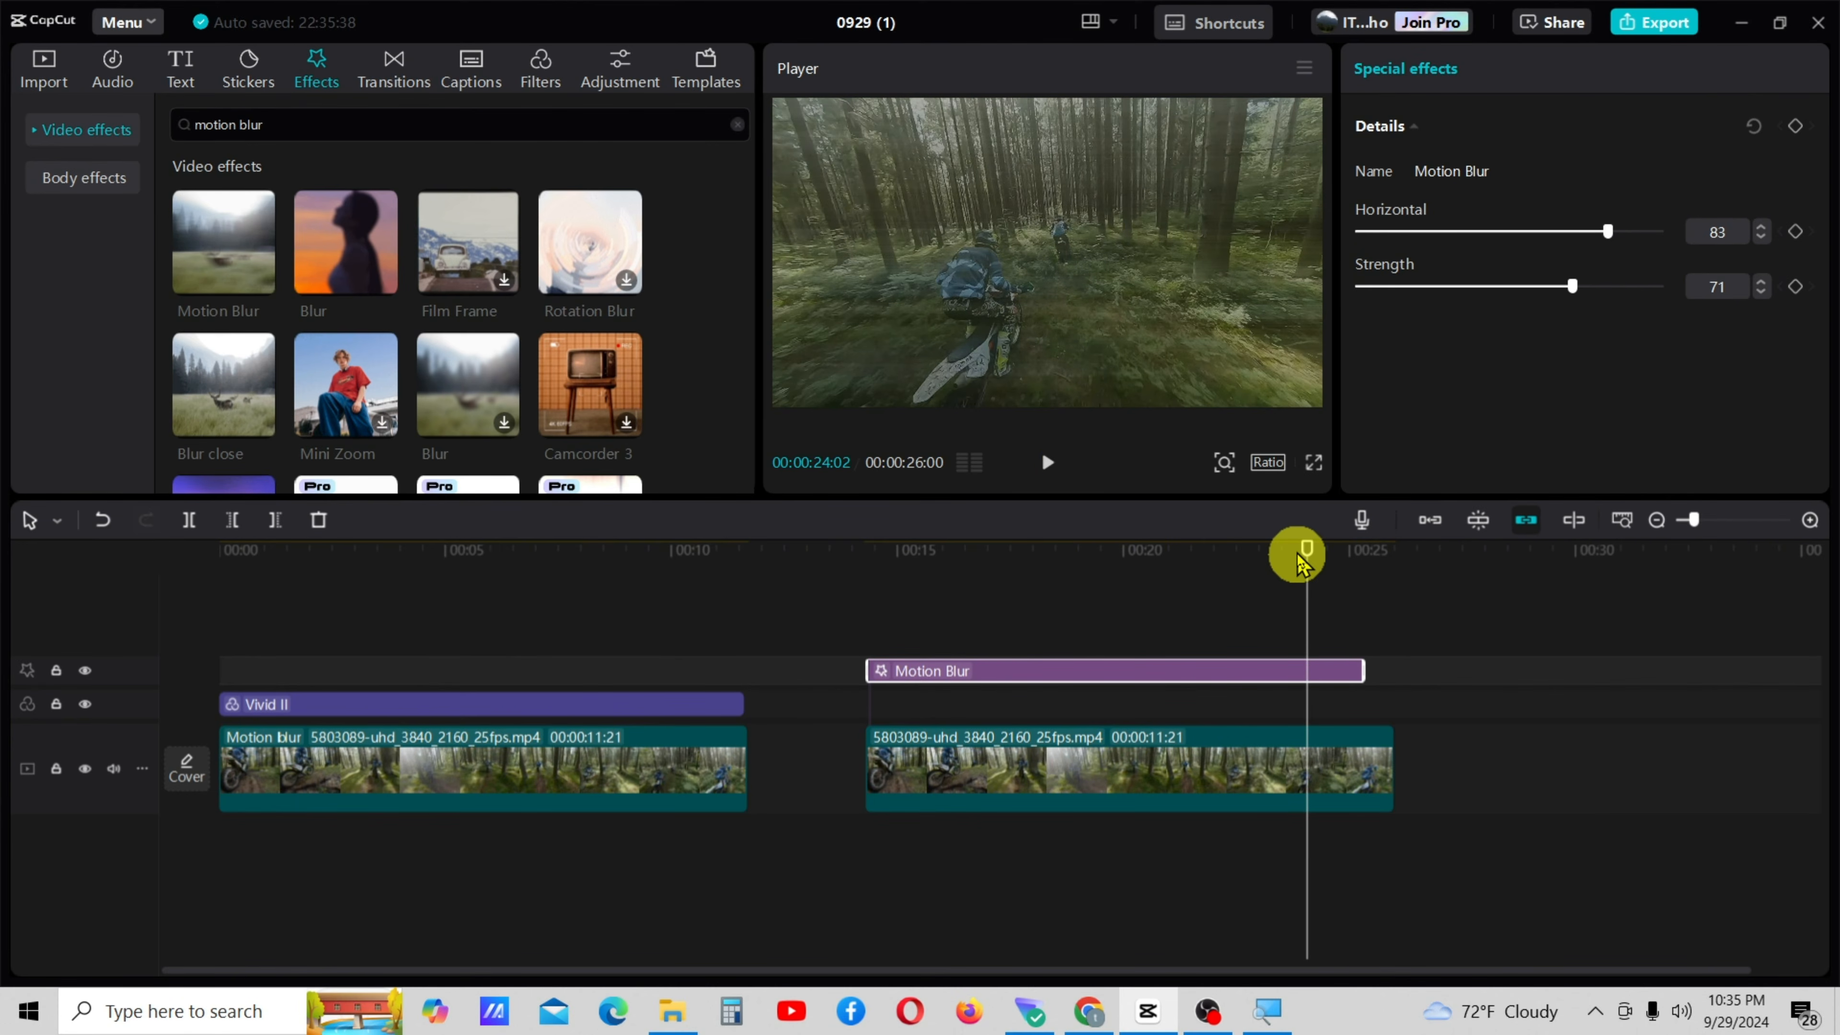
# Play the first clip from about 00:00:02:13 to compare its blur and color grade with the second clip
pyautogui.moveTo(1296, 558); pyautogui.dragTo(329, 600)
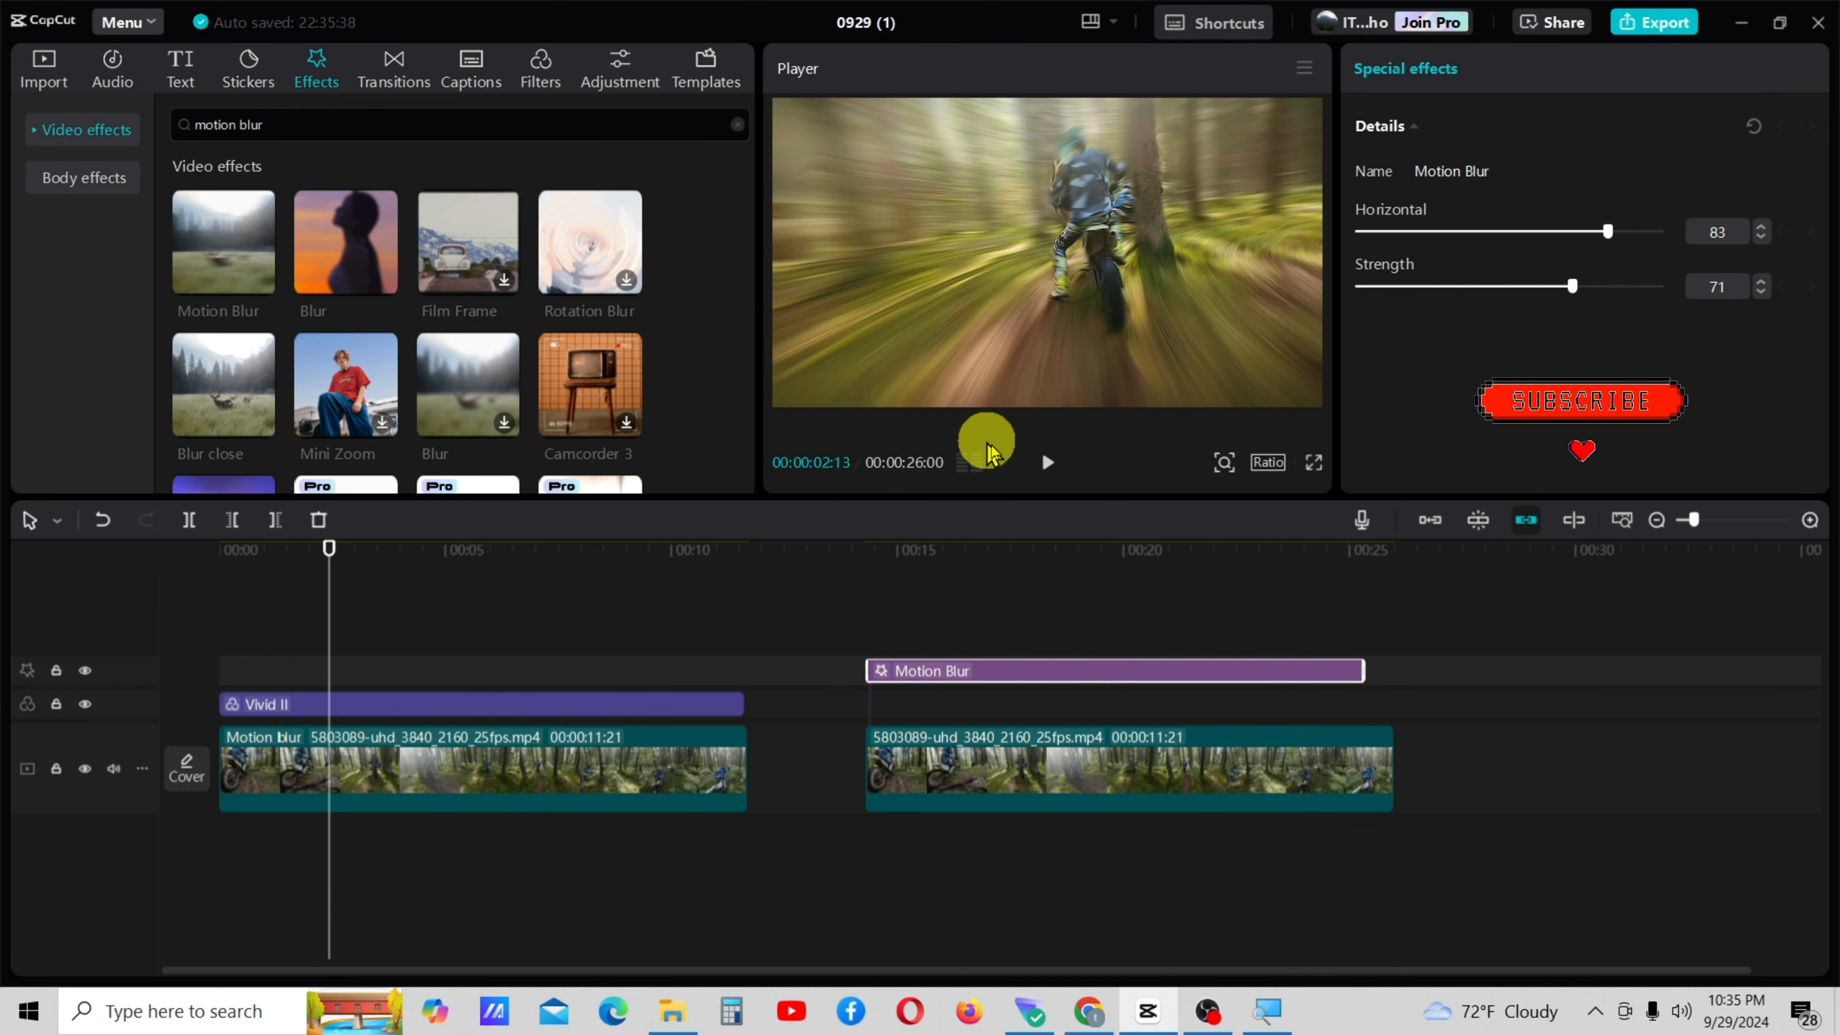
pyautogui.click(1047, 462)
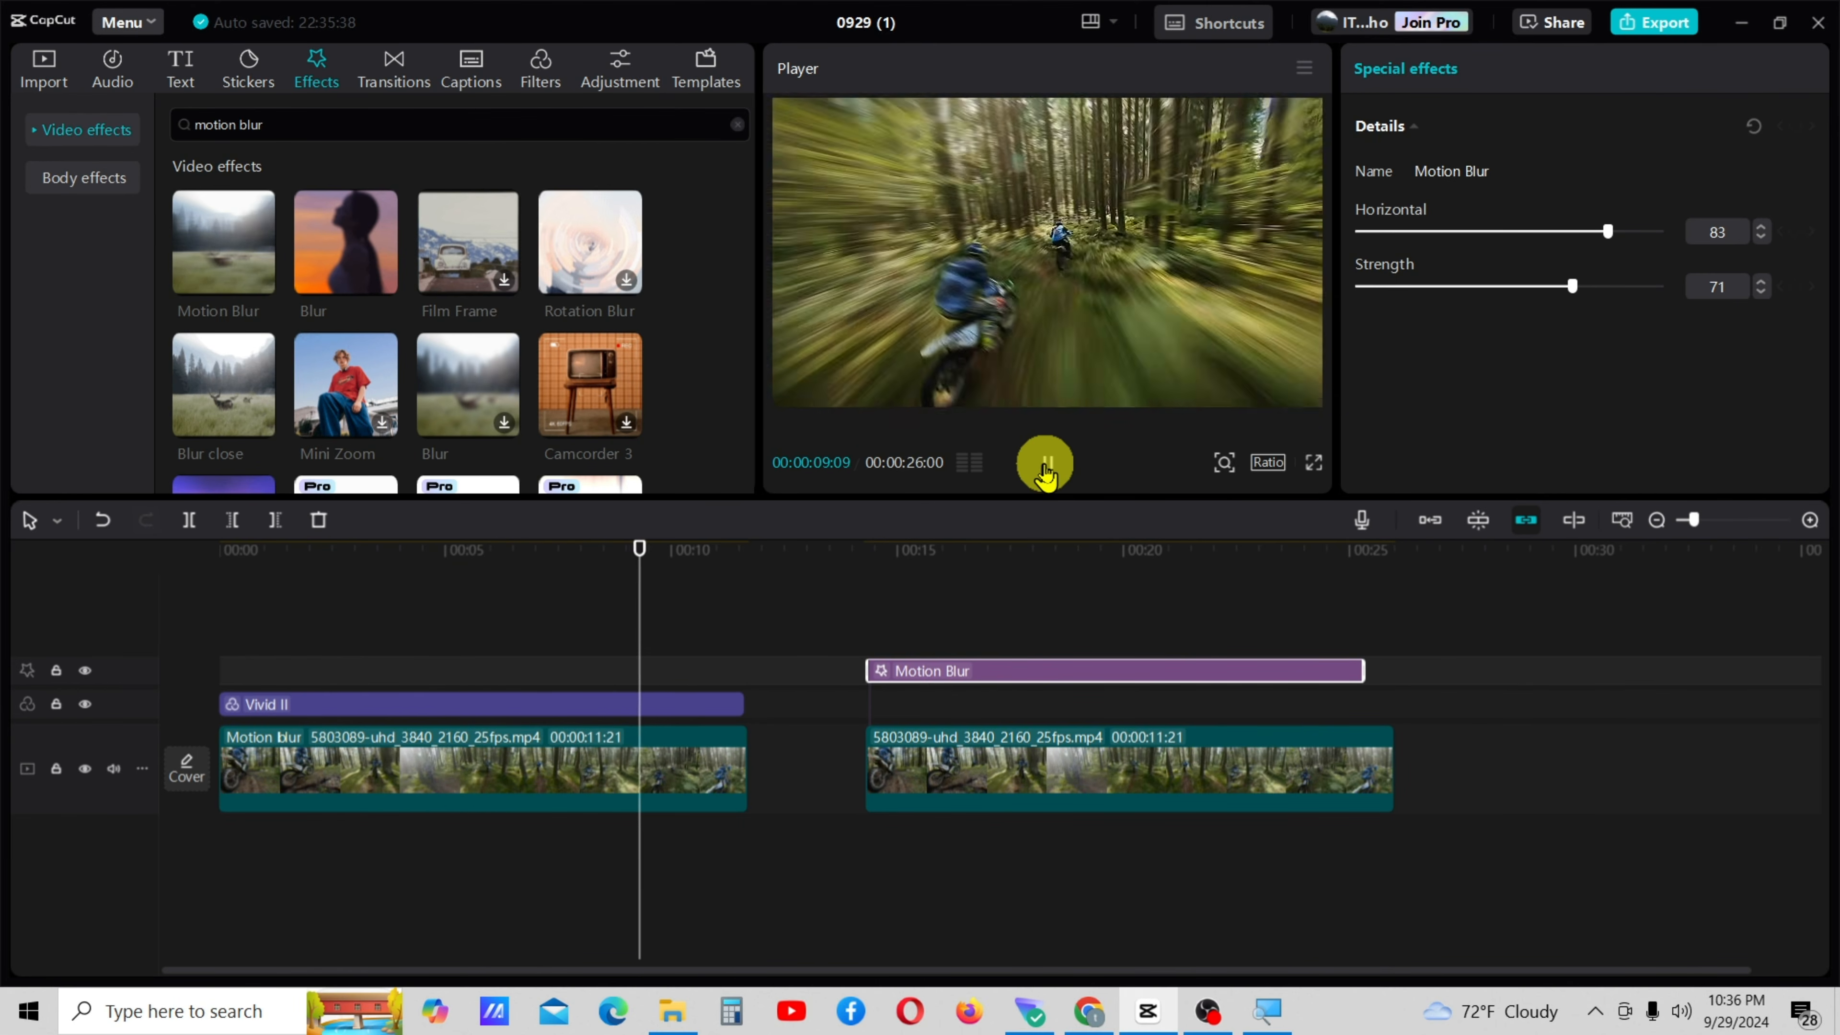
pyautogui.click(1046, 467)
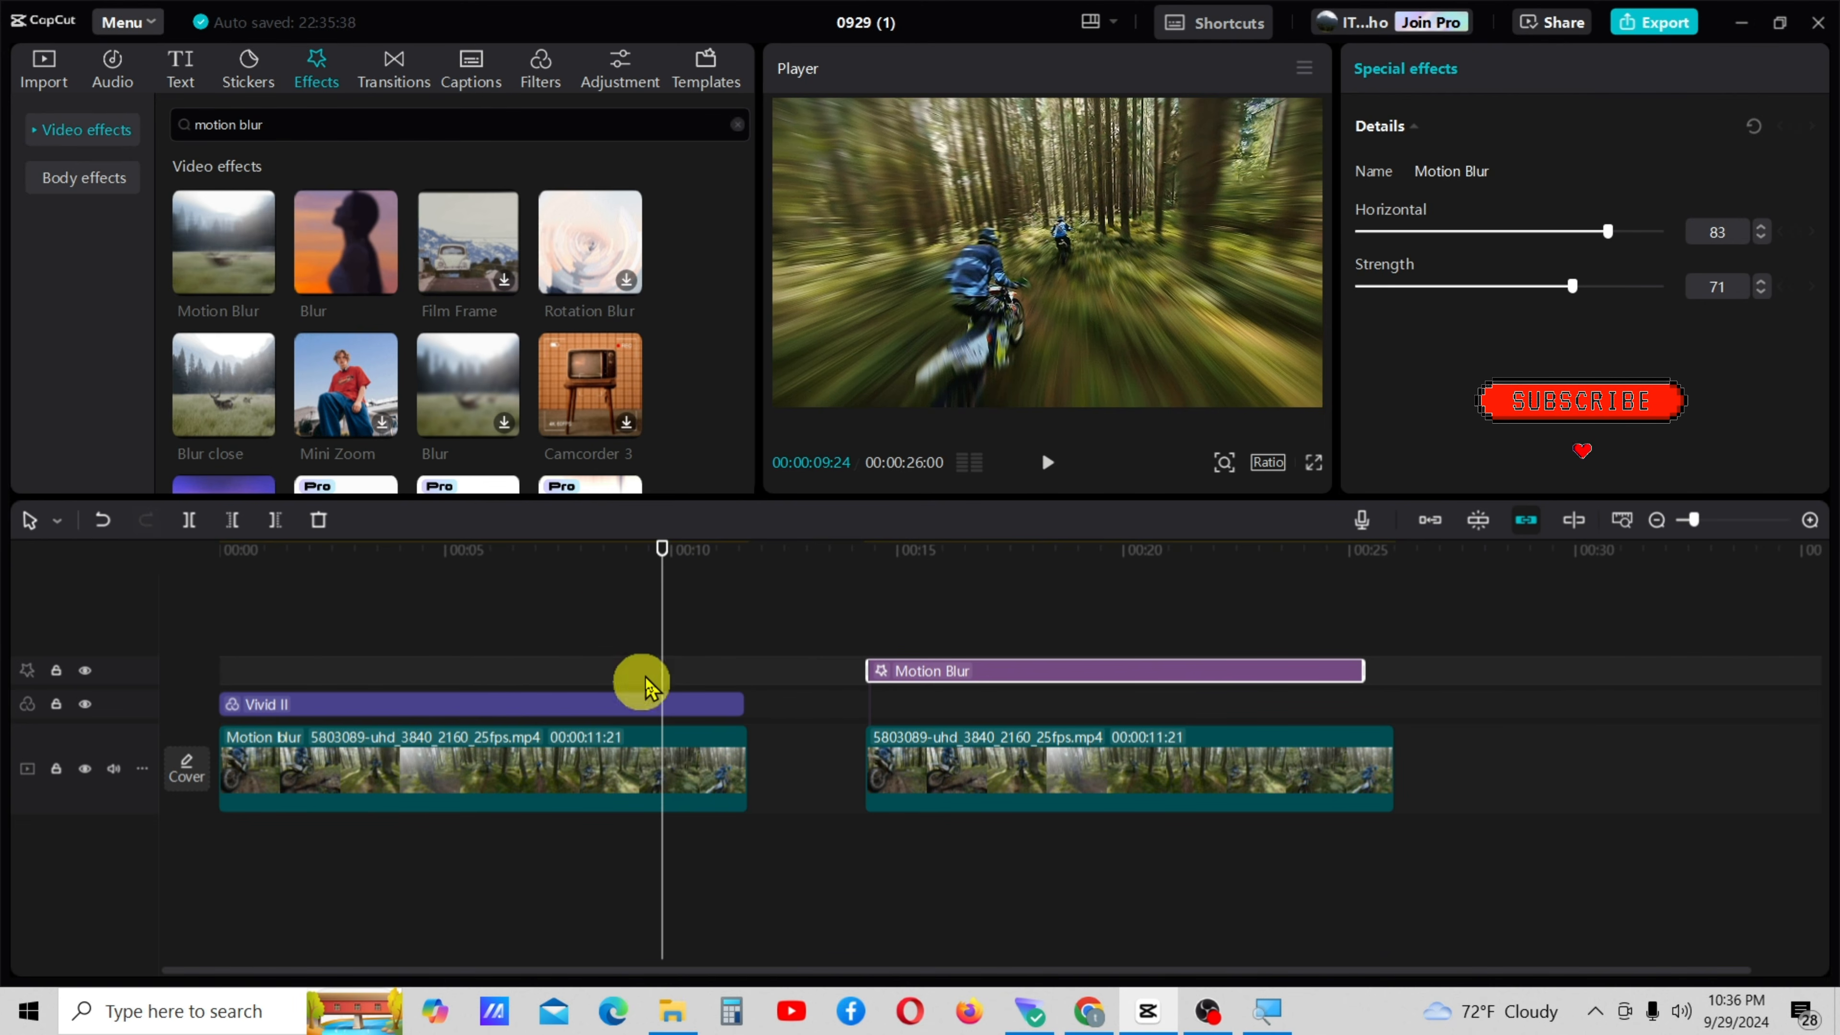